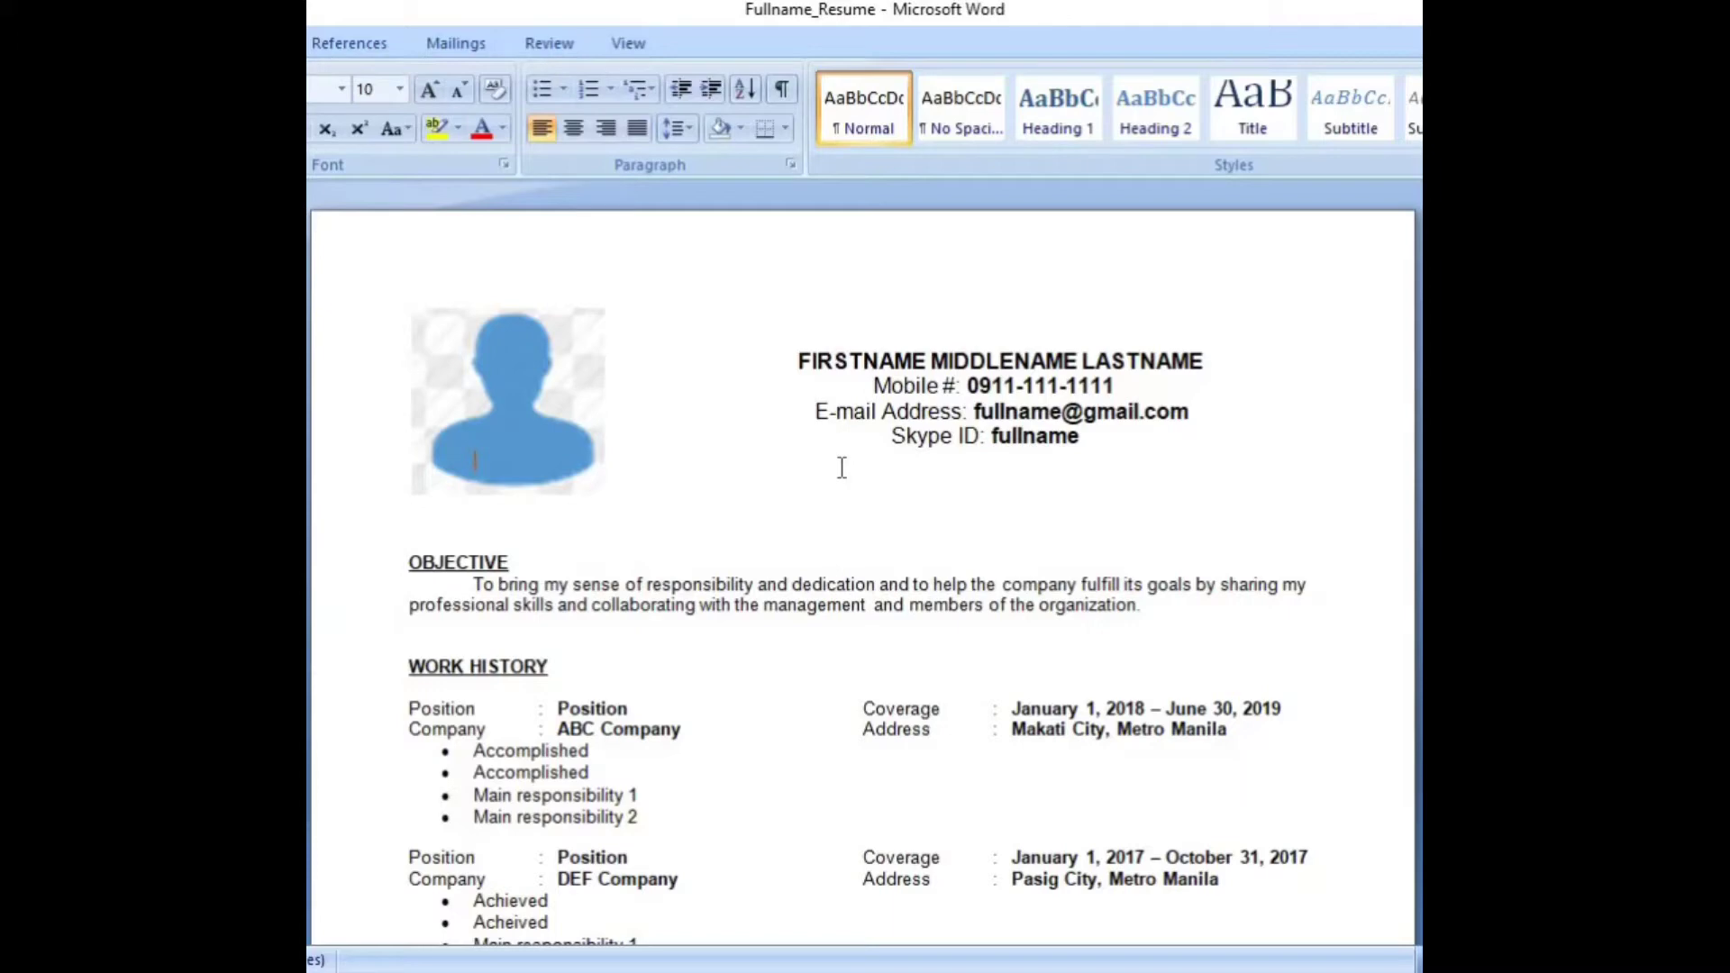
pyautogui.click(777, 364)
pyautogui.click(576, 479)
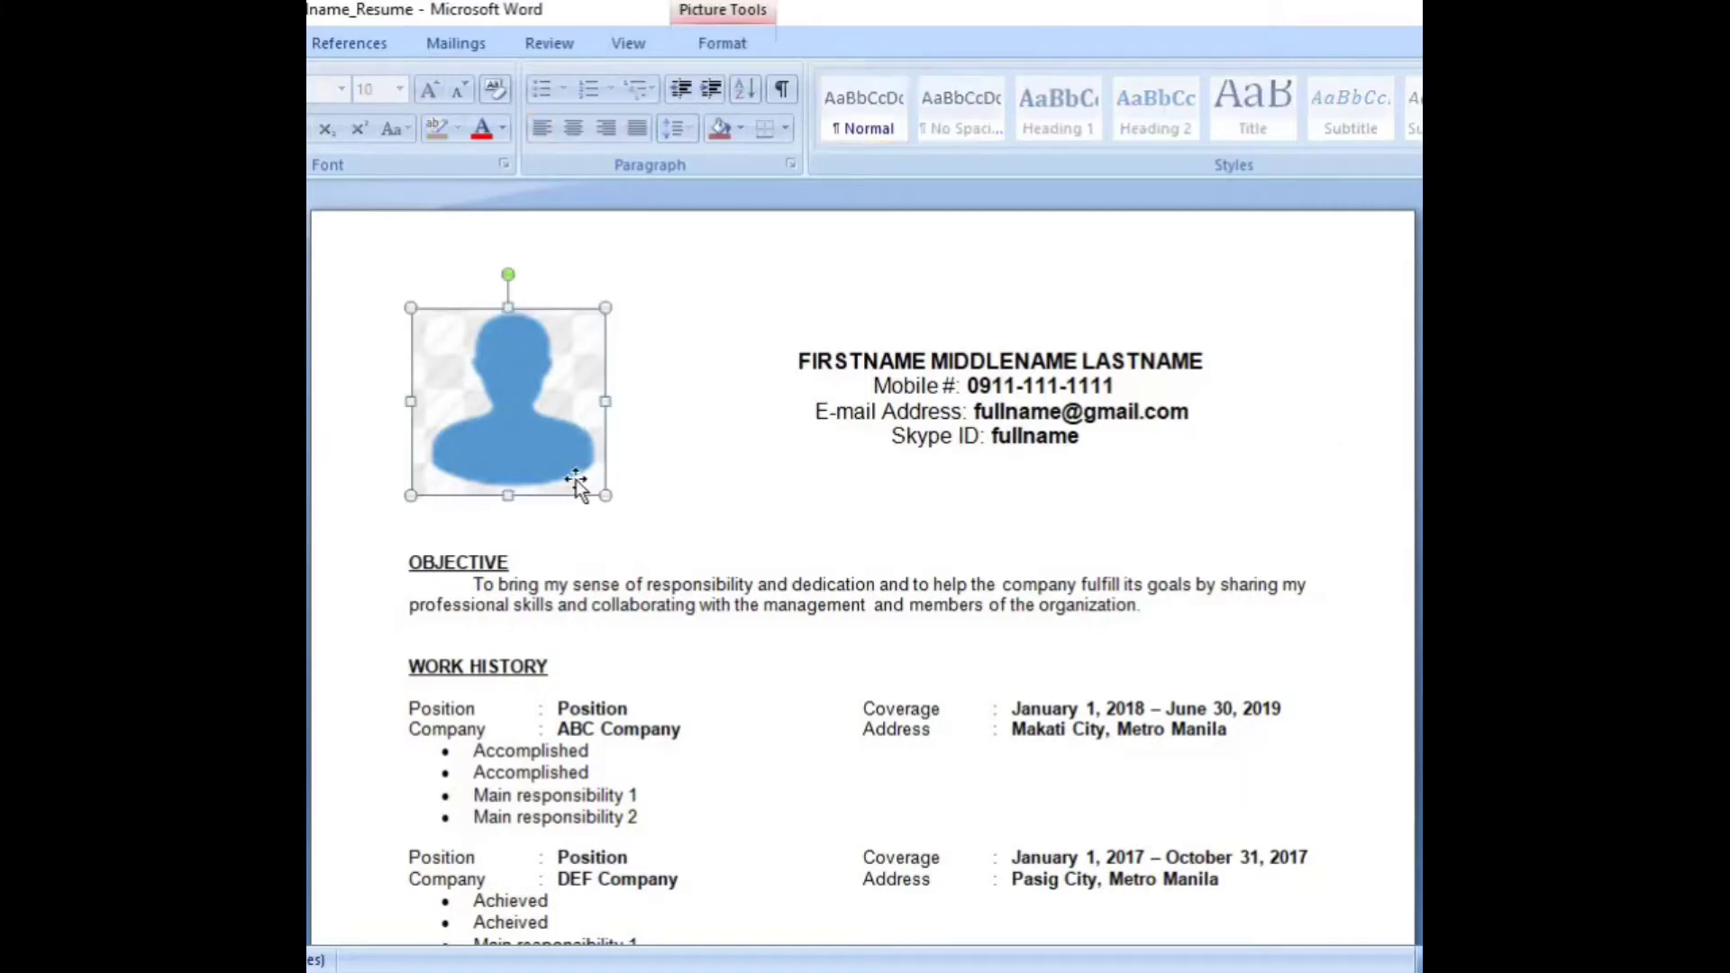
pyautogui.click(689, 483)
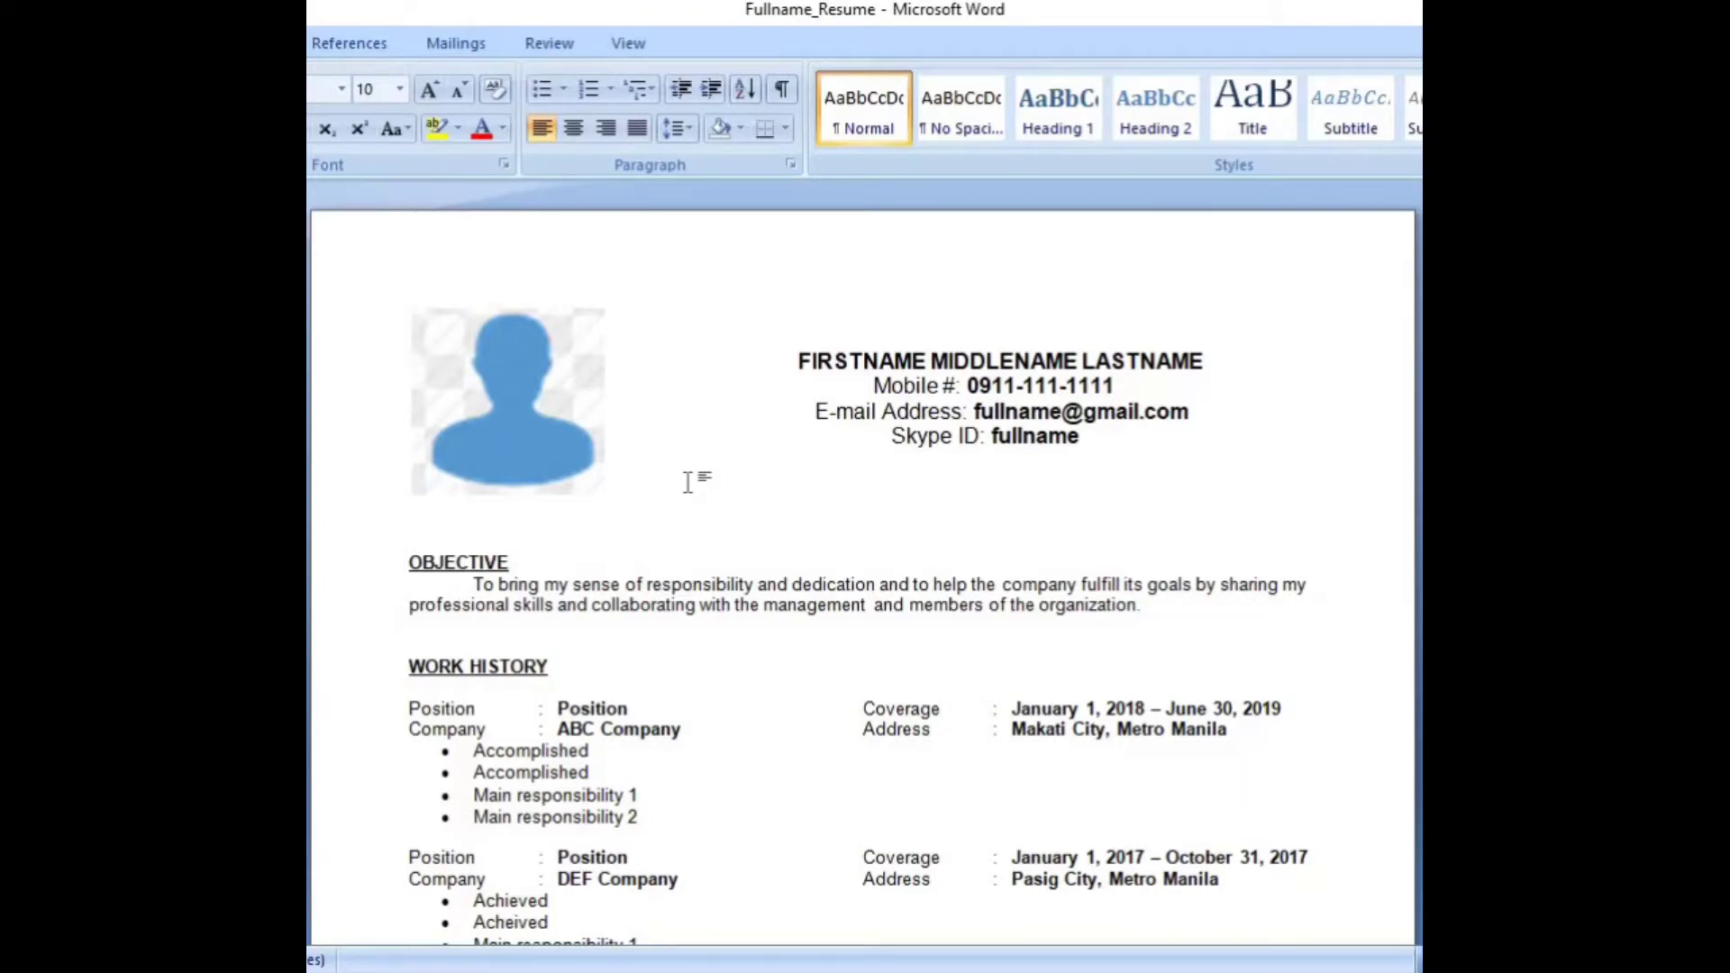
pyautogui.click(578, 463)
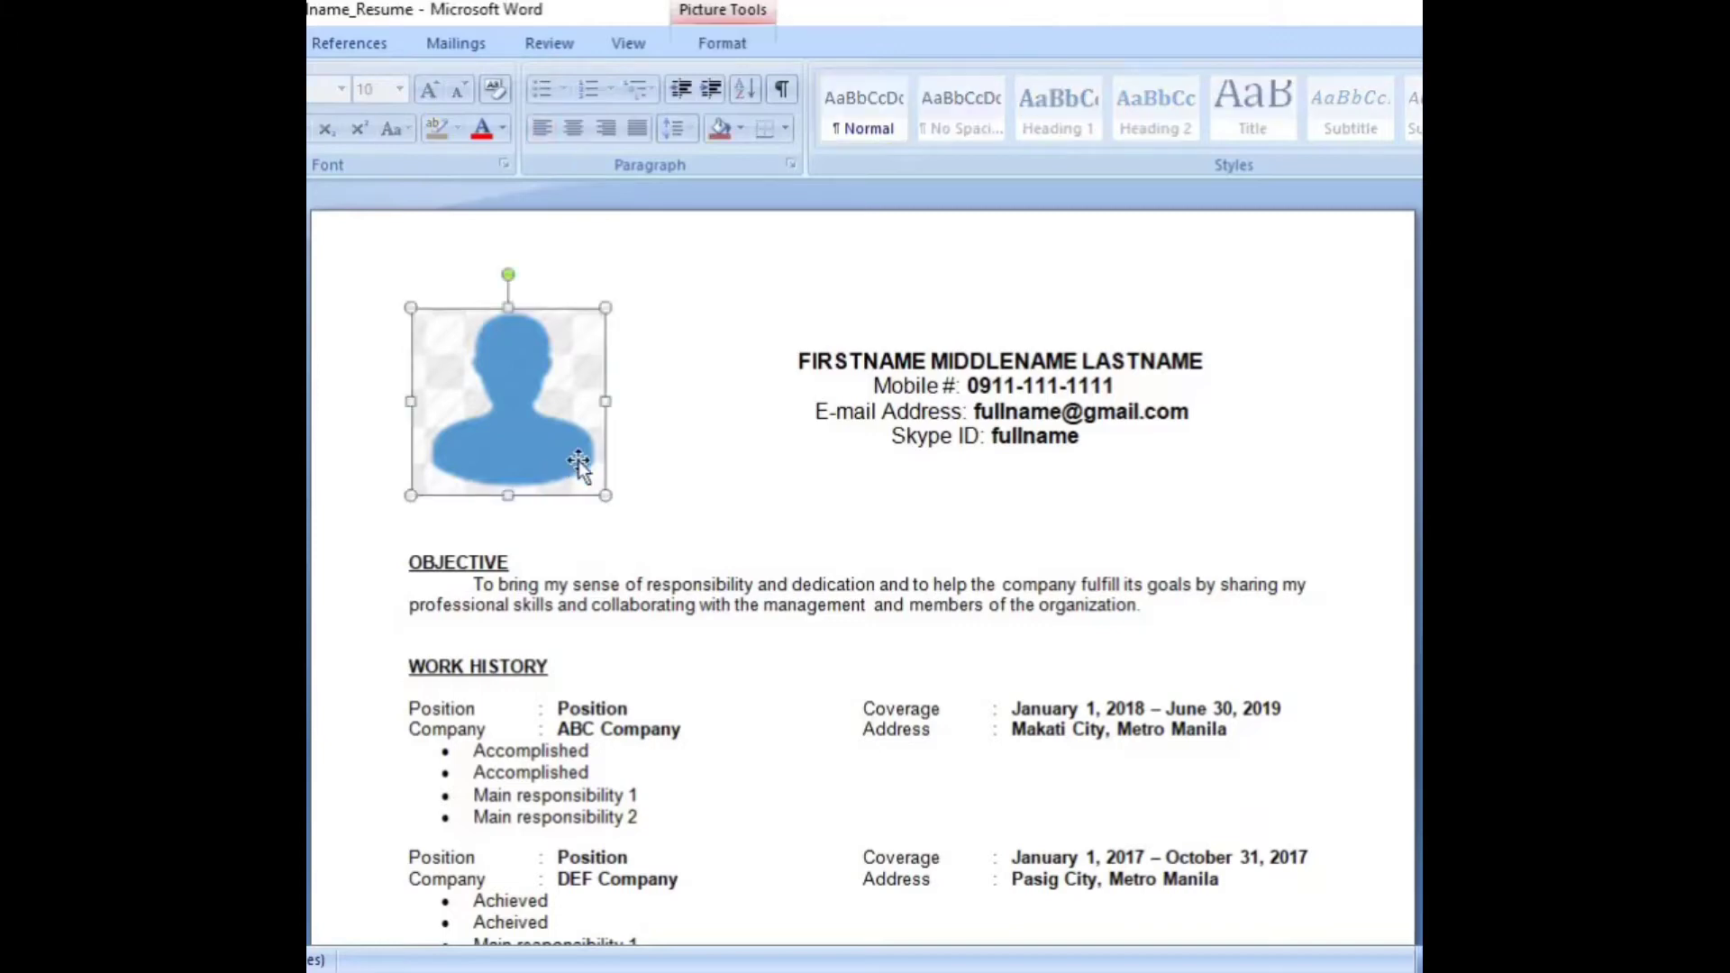
pyautogui.click(679, 487)
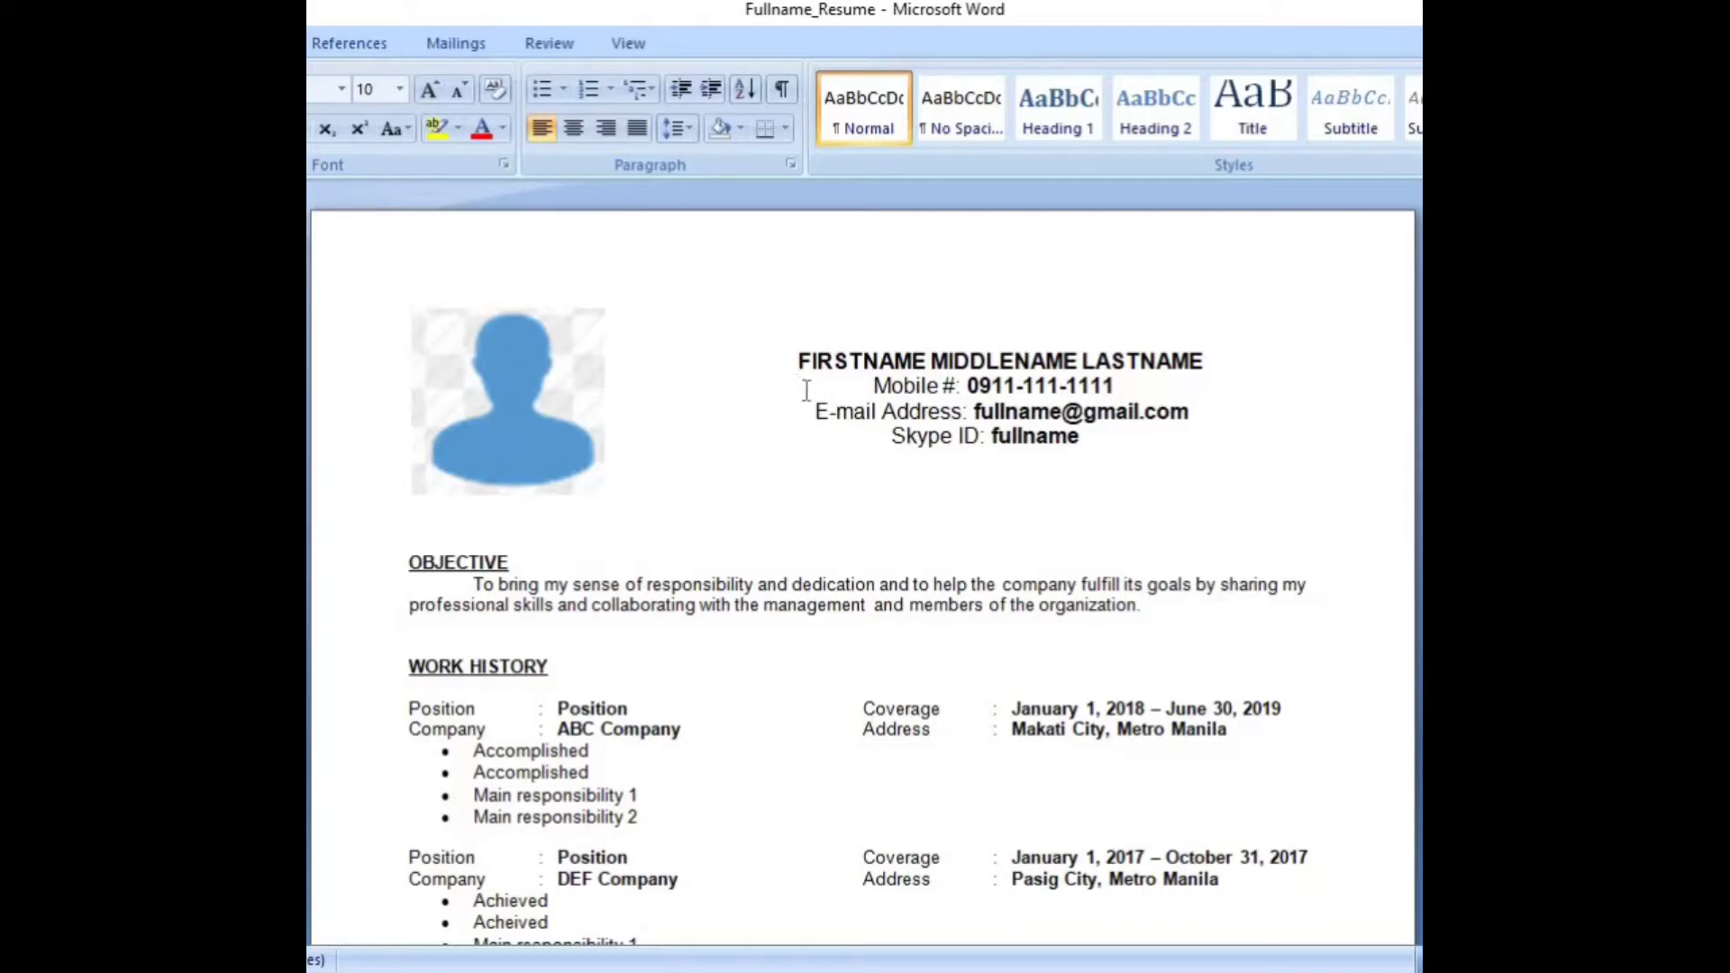
pyautogui.click(1123, 446)
pyautogui.click(799, 361)
pyautogui.moveTo(801, 355); pyautogui.dragTo(1213, 362)
pyautogui.click(1126, 361)
pyautogui.click(1251, 376)
pyautogui.moveTo(867, 385); pyautogui.dragTo(1126, 385)
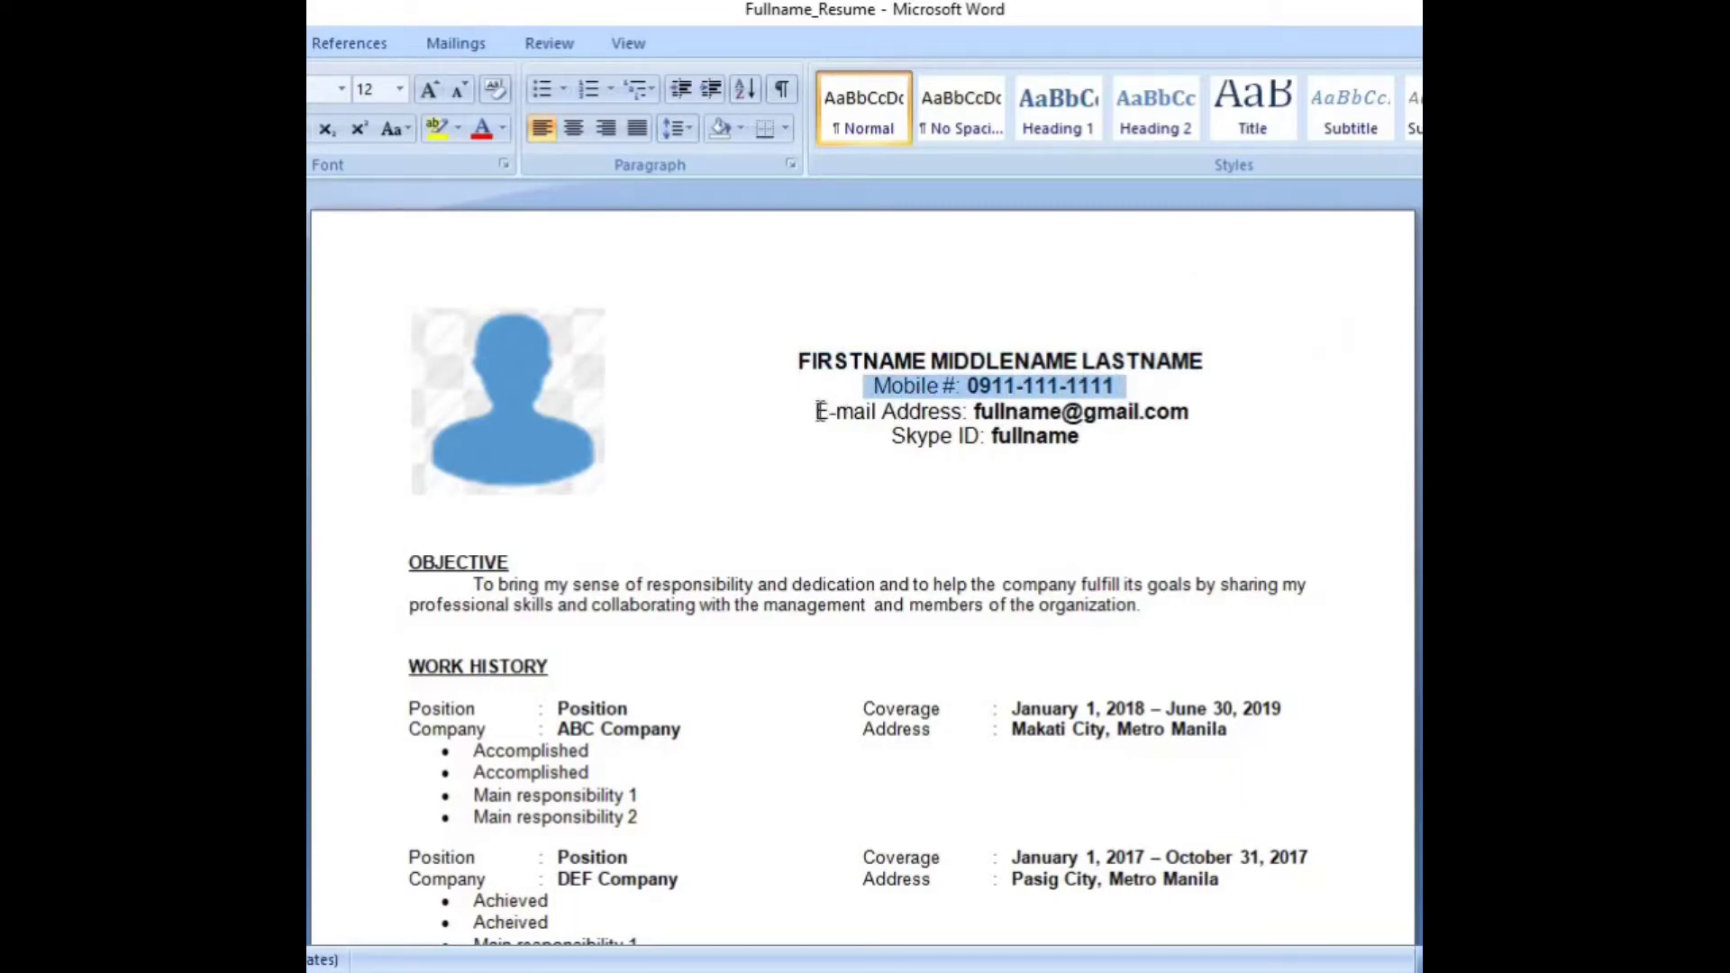
pyautogui.moveTo(816, 411); pyautogui.dragTo(1189, 411)
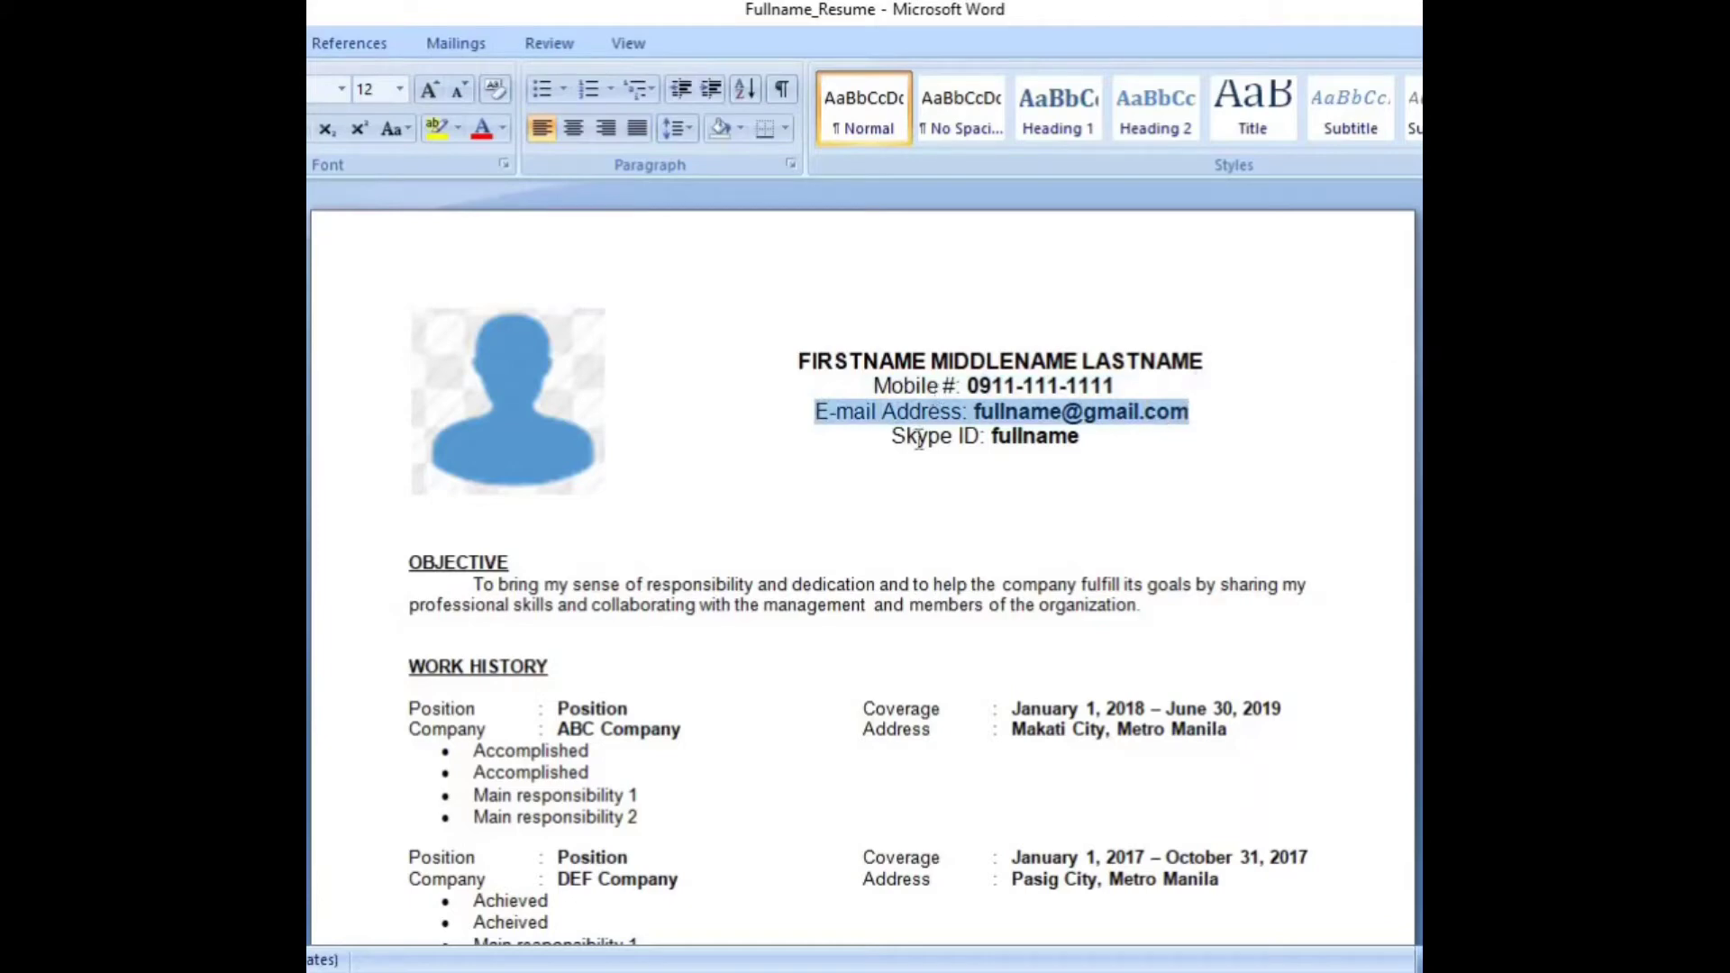
pyautogui.click(929, 386)
pyautogui.click(932, 411)
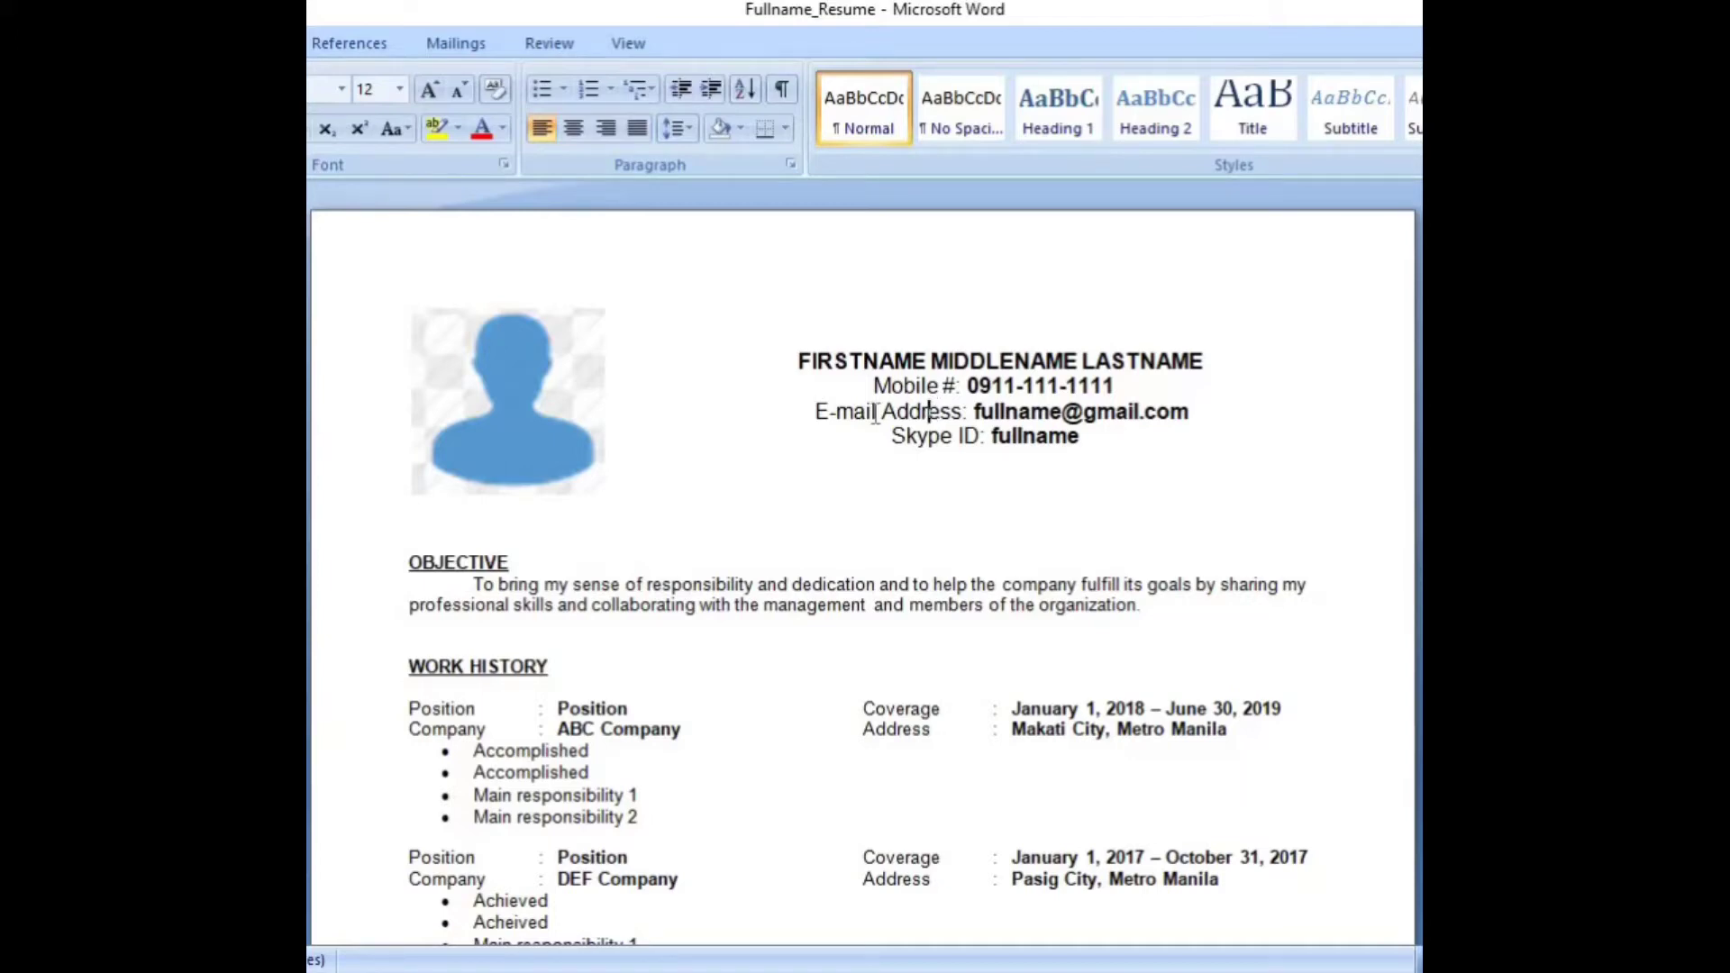
pyautogui.click(916, 407)
pyautogui.click(979, 414)
pyautogui.moveTo(999, 413); pyautogui.dragTo(1060, 413)
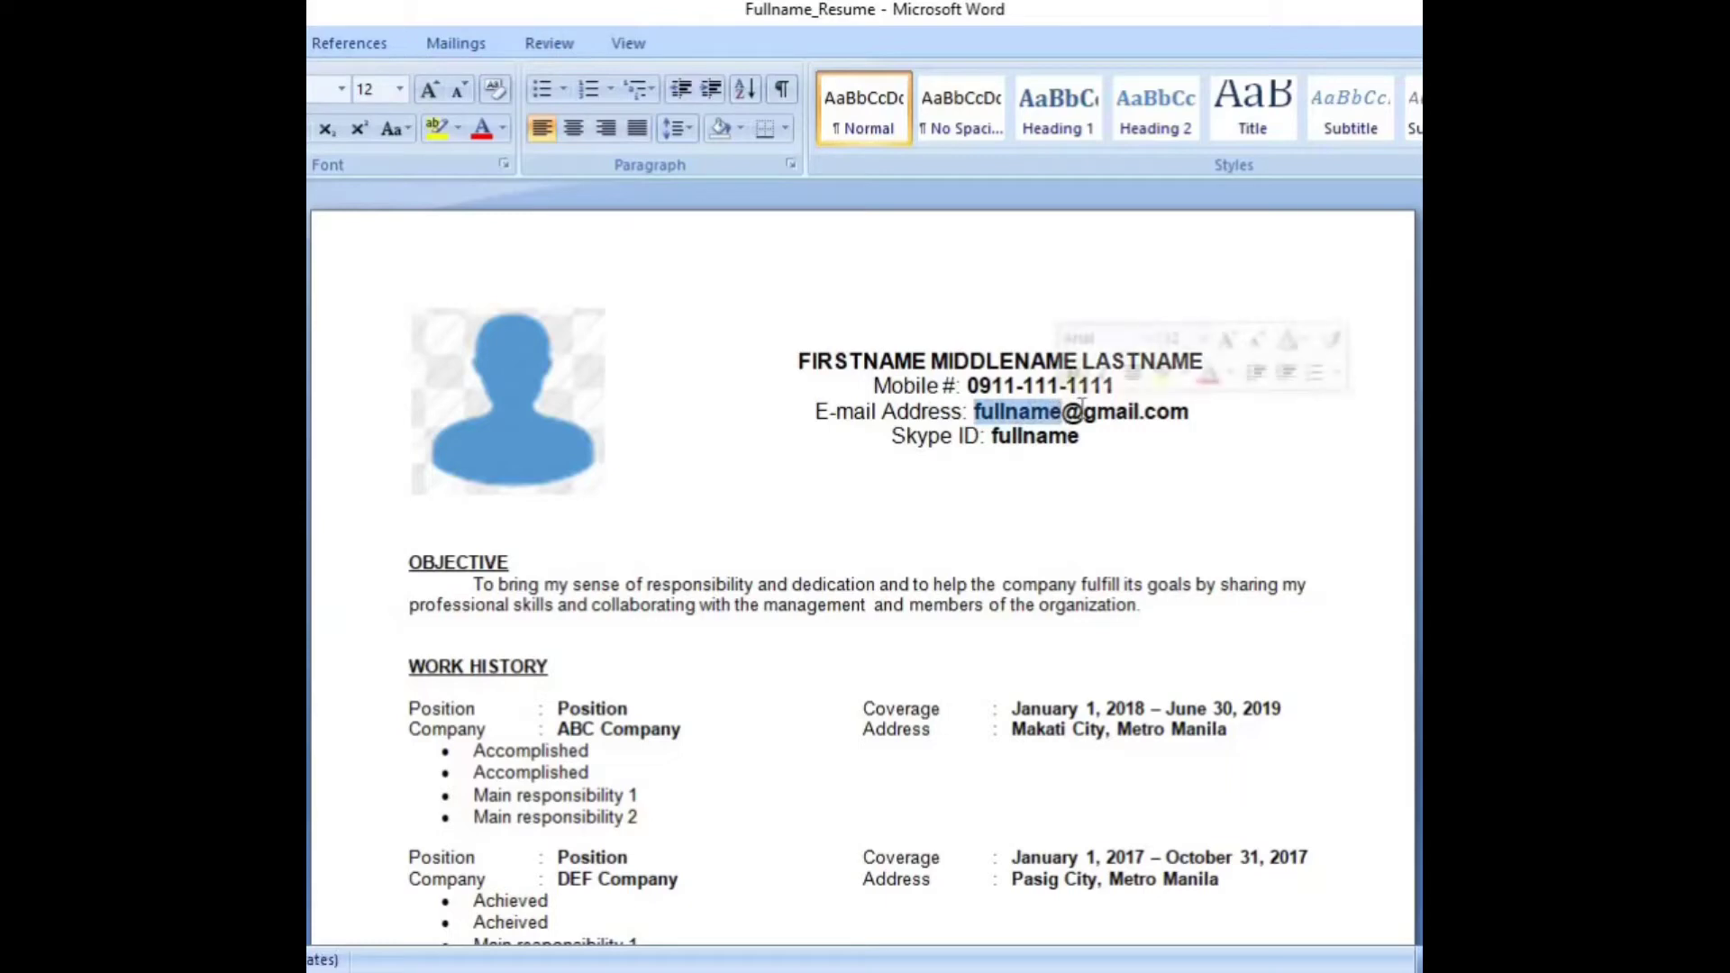
pyautogui.click(1082, 406)
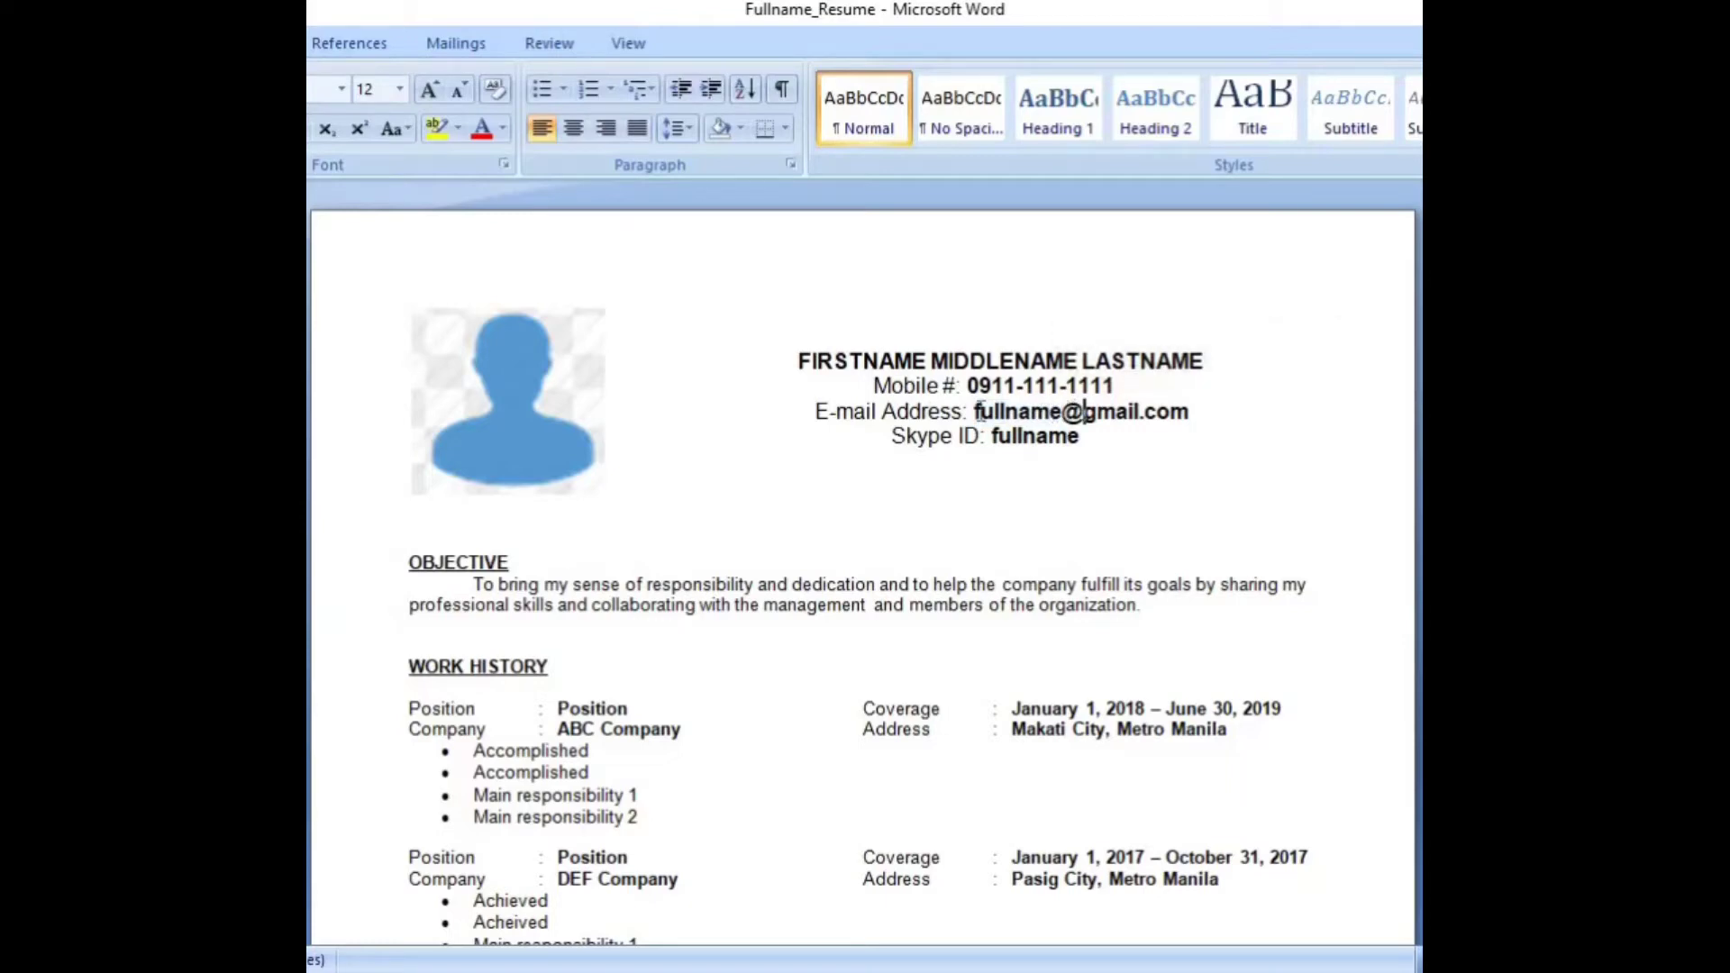
pyautogui.moveTo(976, 412); pyautogui.dragTo(1195, 412)
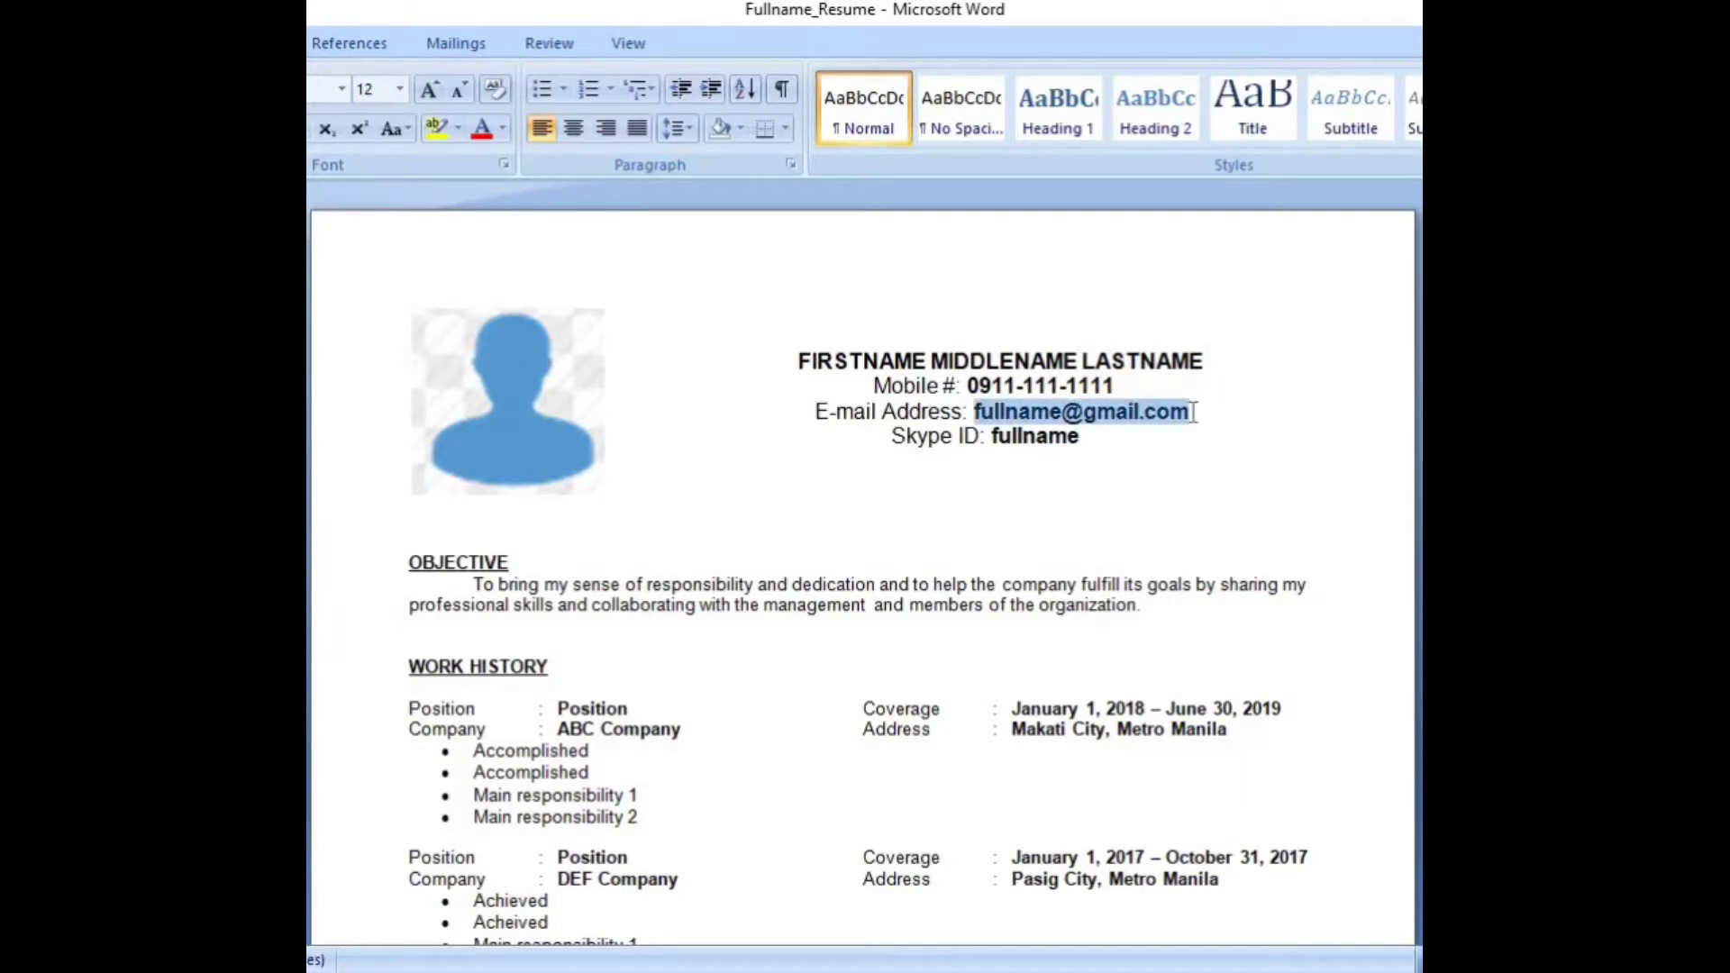
pyautogui.click(1132, 448)
pyautogui.click(775, 498)
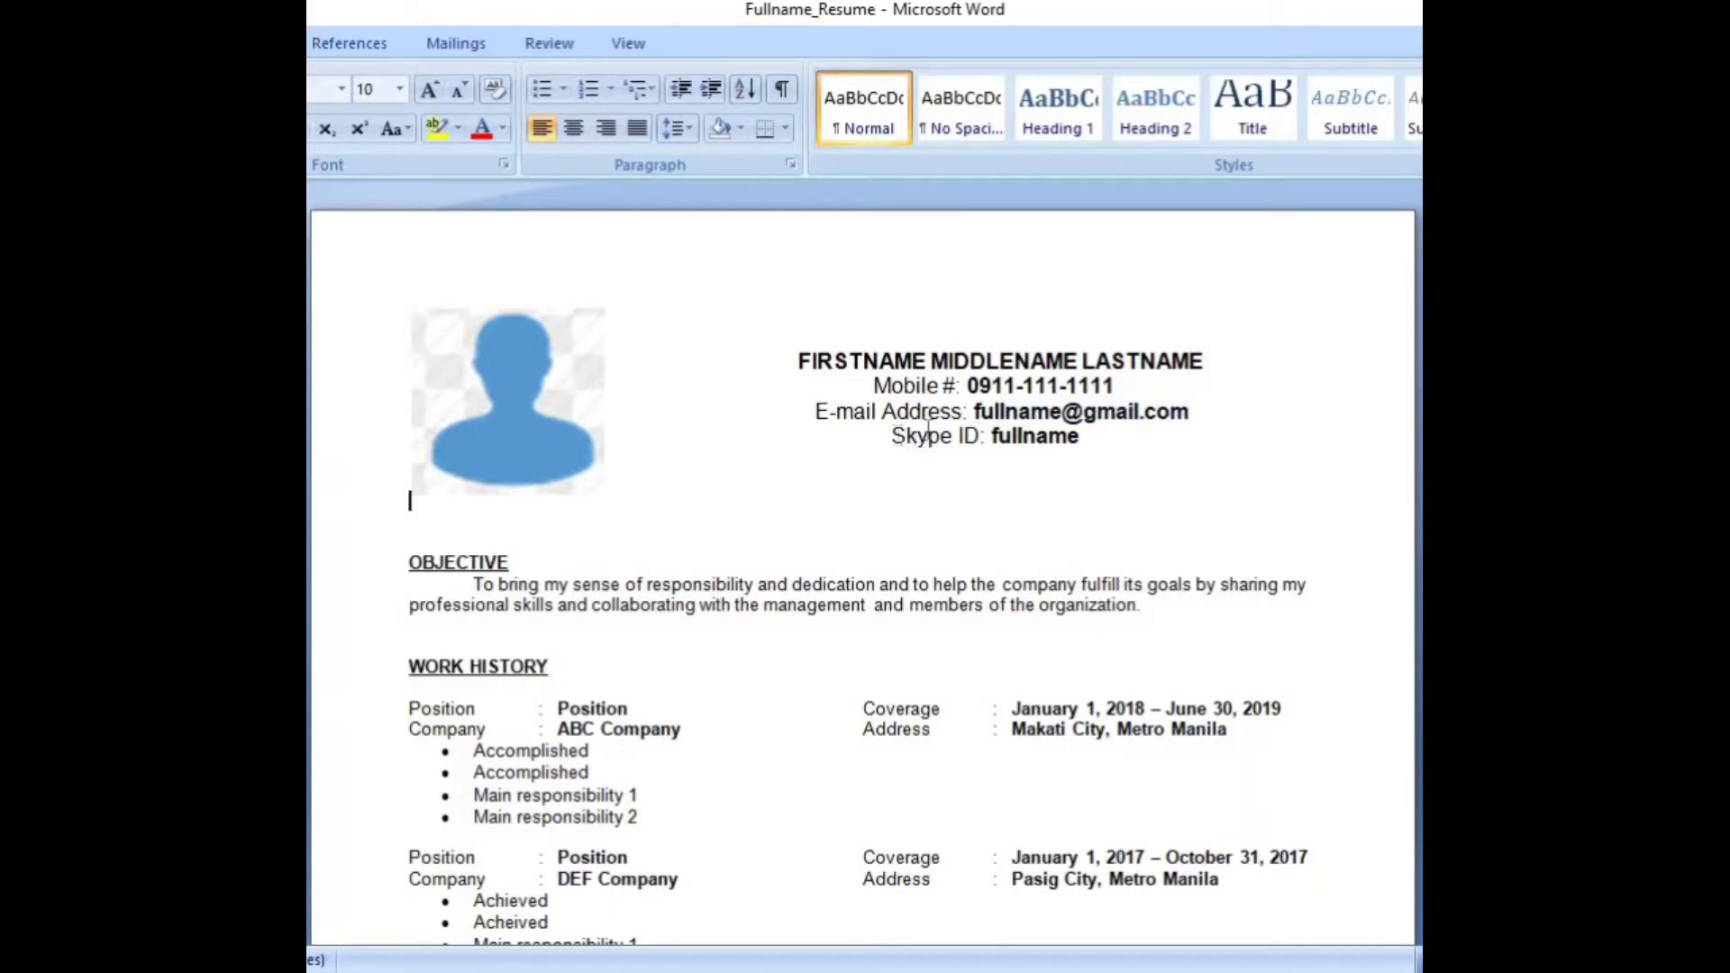
pyautogui.moveTo(892, 436); pyautogui.dragTo(1066, 431)
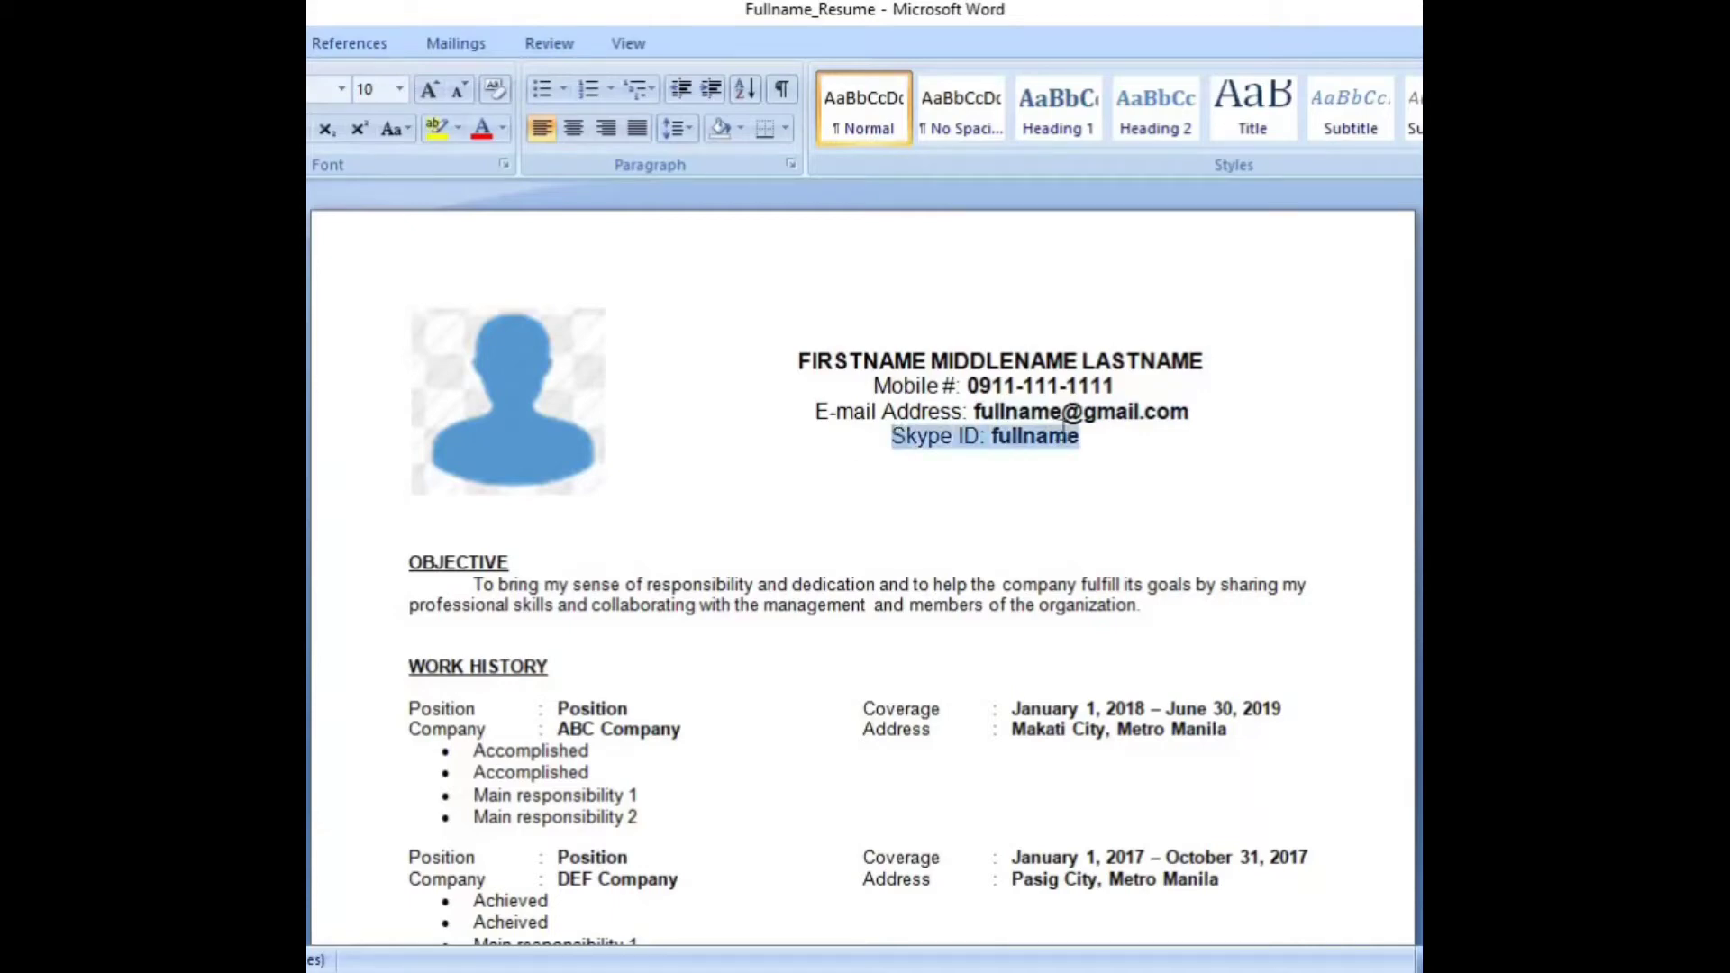
pyautogui.click(1032, 475)
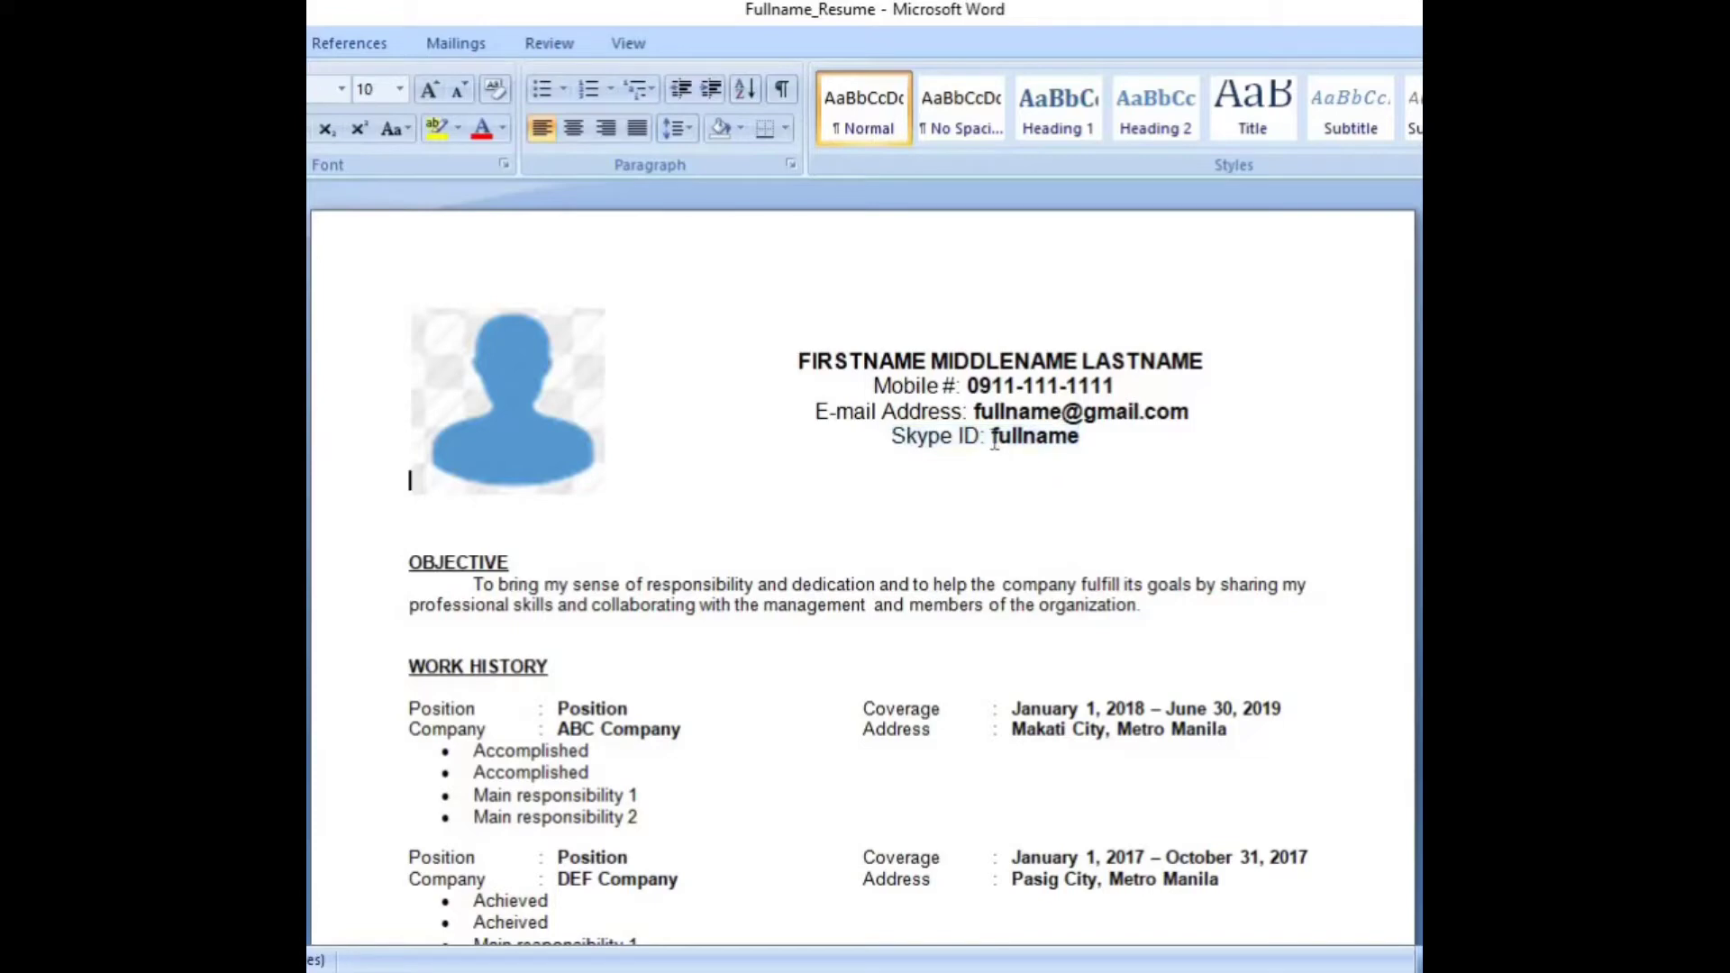
pyautogui.click(993, 437)
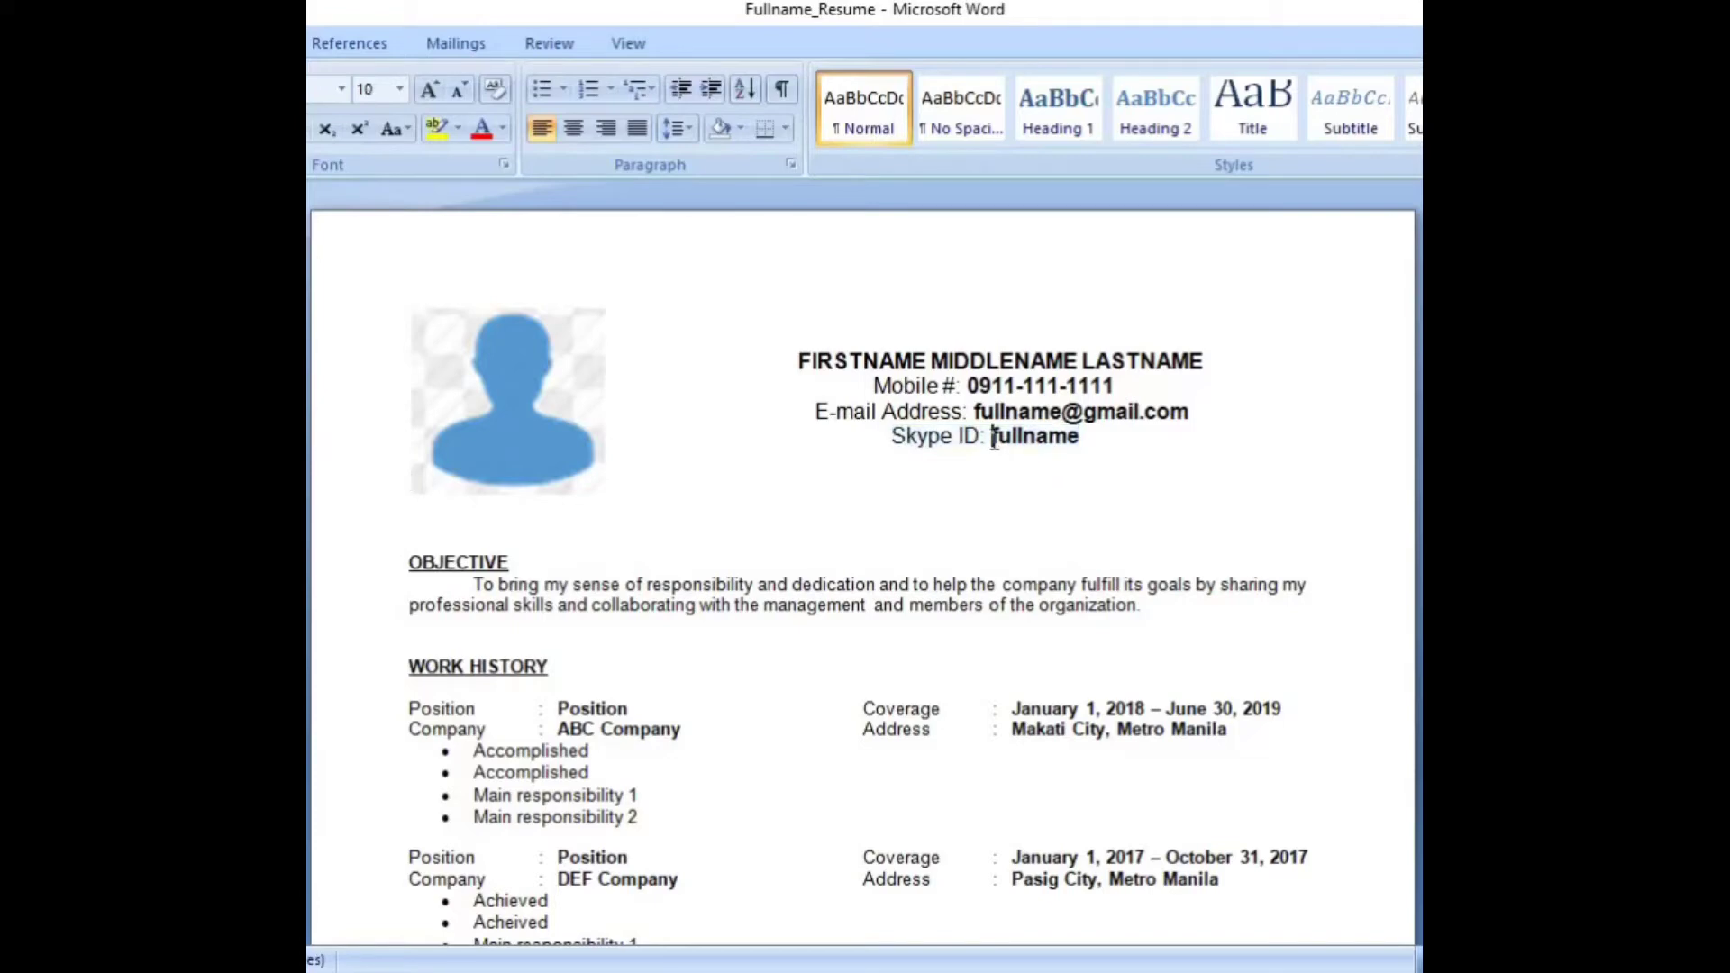
pyautogui.click(1117, 439)
pyautogui.scroll(-1, 1127, 521)
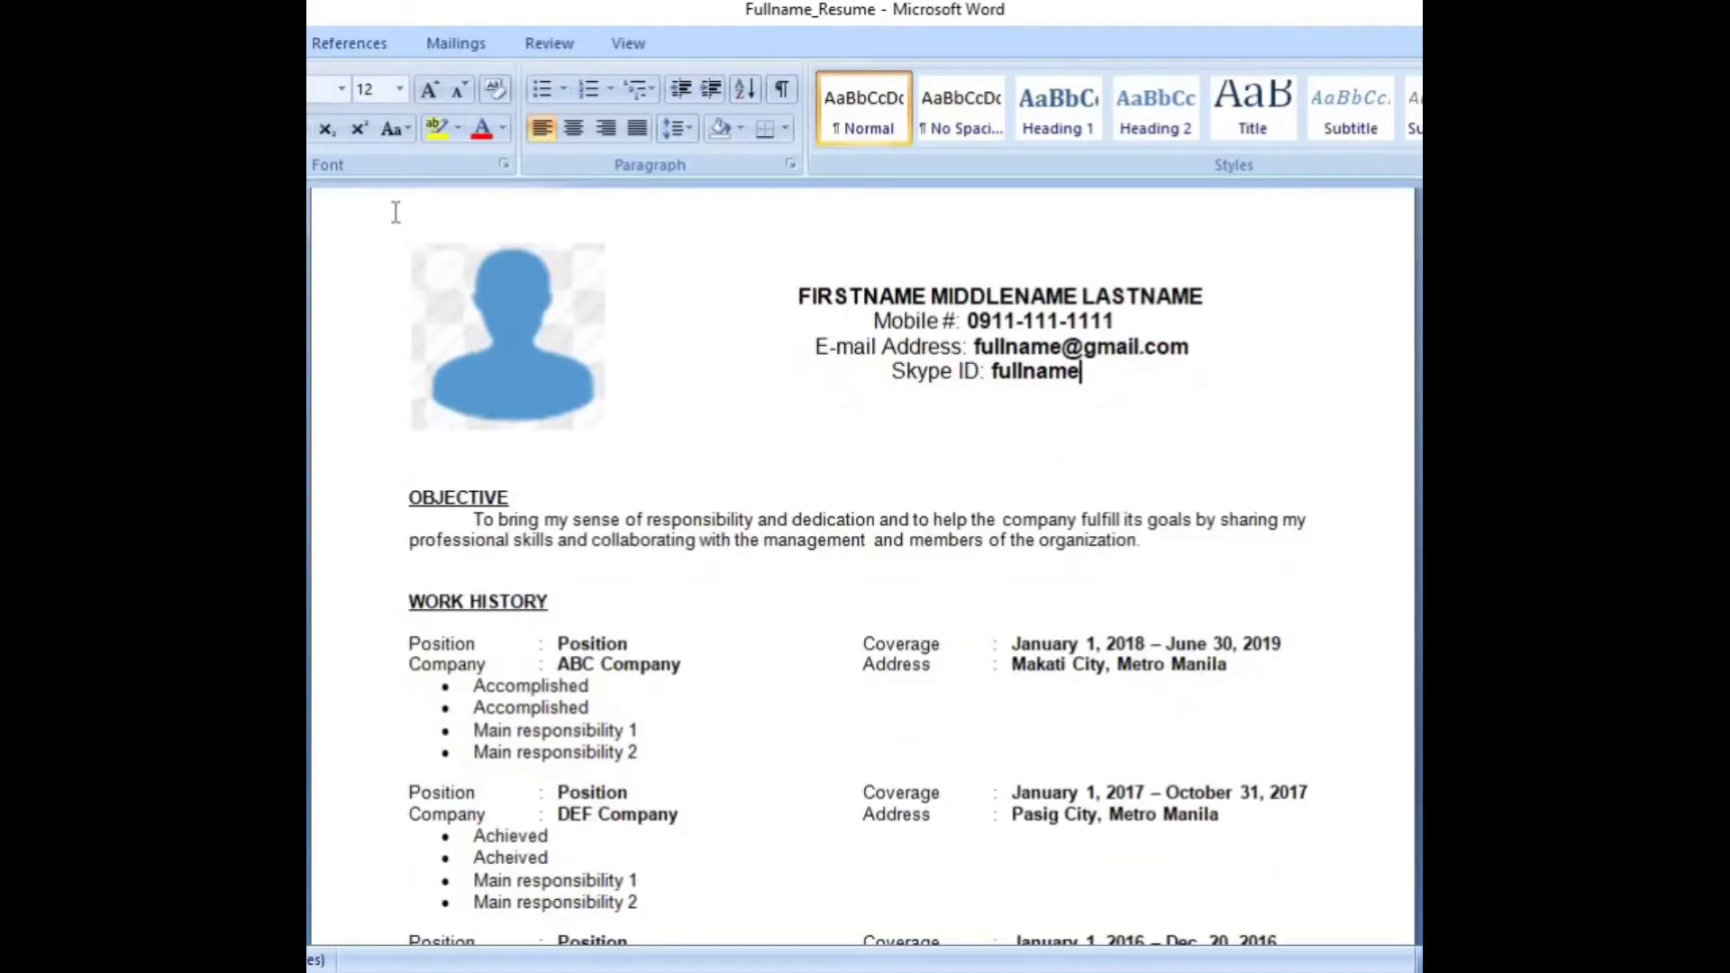
pyautogui.click(516, 243)
pyautogui.moveTo(516, 243); pyautogui.dragTo(1096, 461)
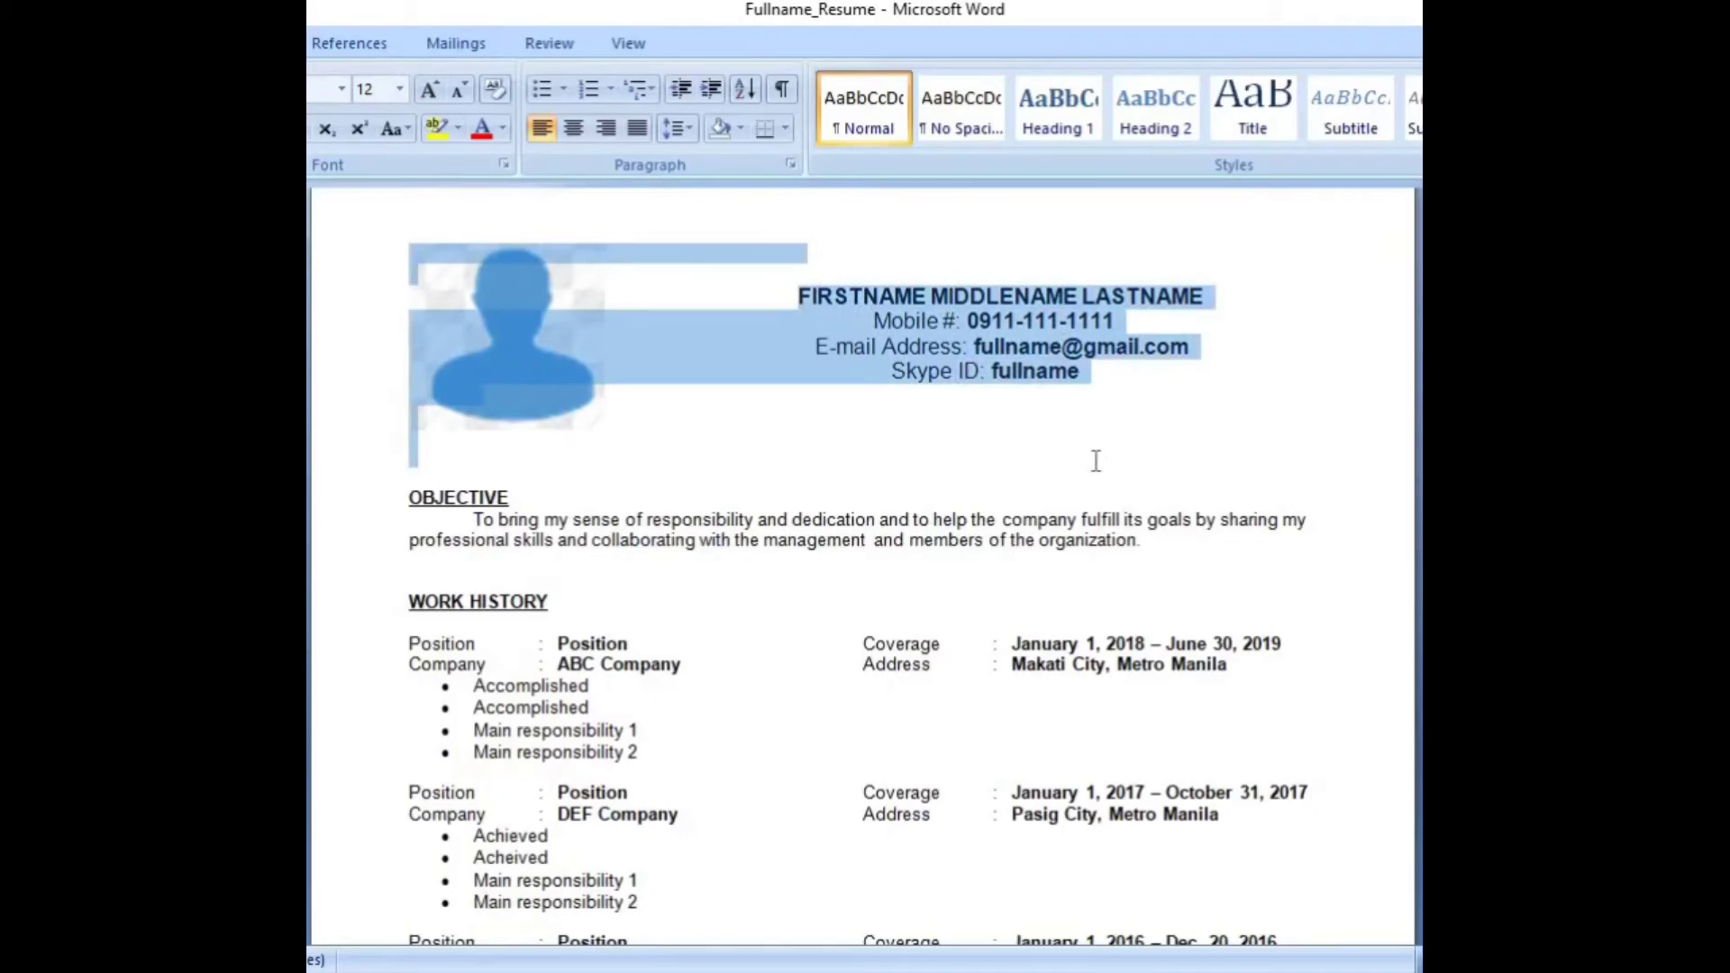
pyautogui.click(976, 484)
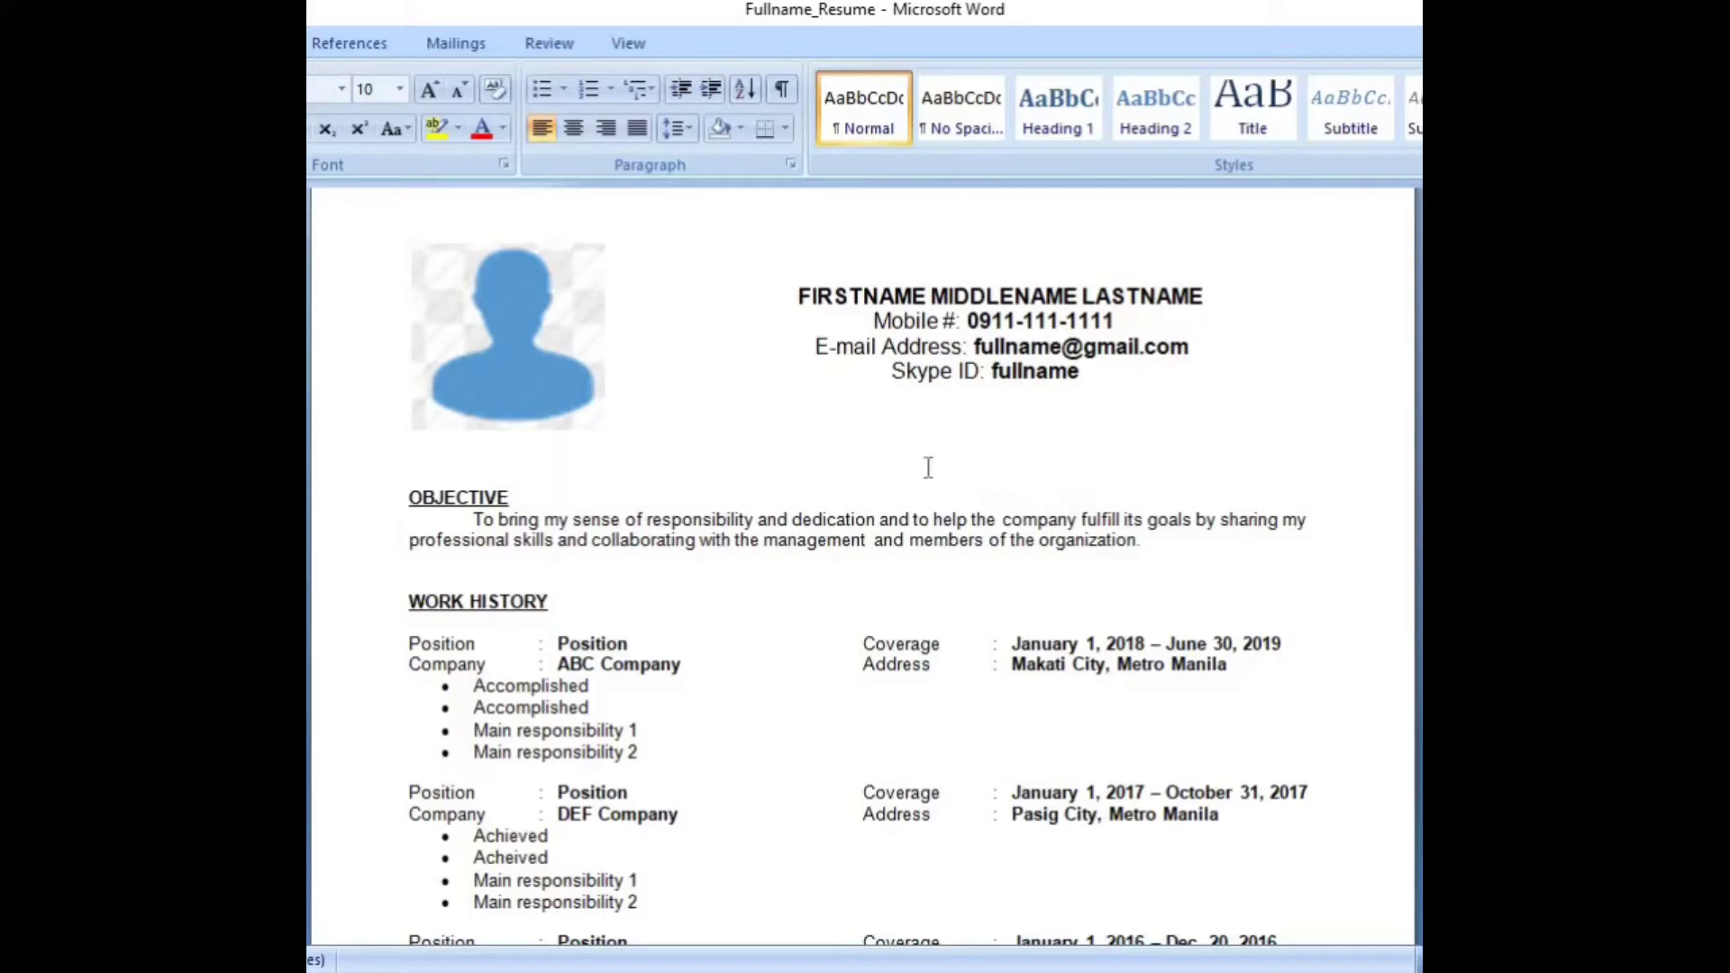
pyautogui.click(587, 382)
pyautogui.click(405, 501)
pyautogui.moveTo(471, 522); pyautogui.dragTo(831, 565)
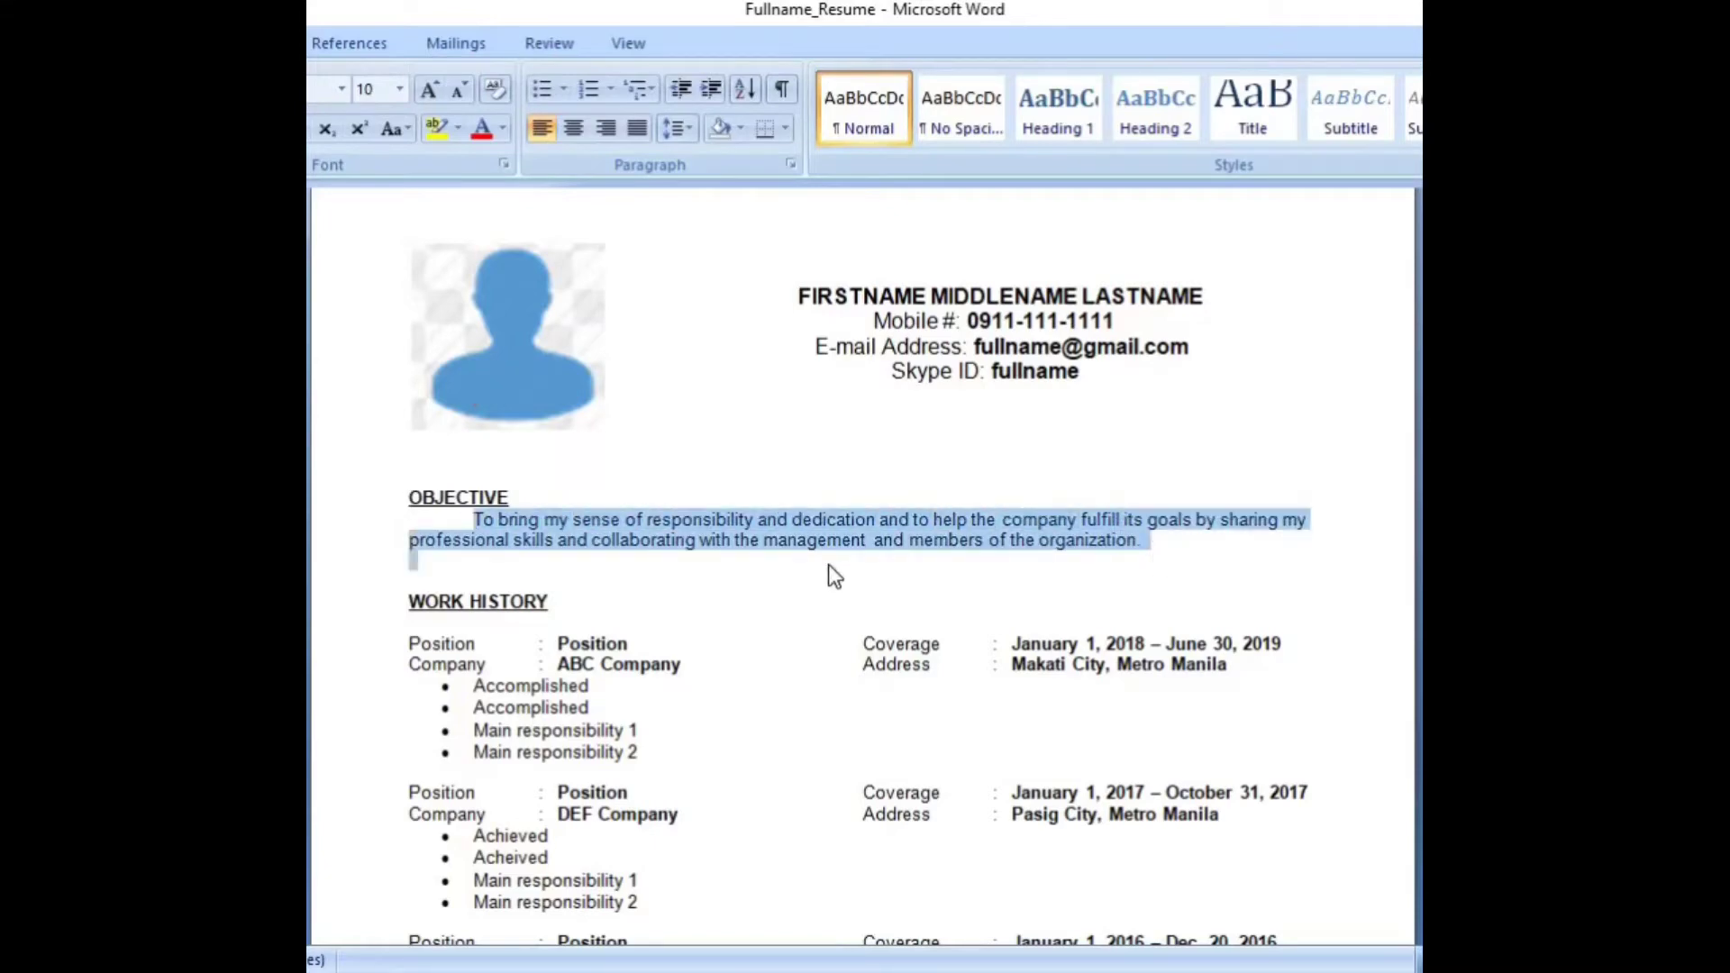
pyautogui.click(828, 568)
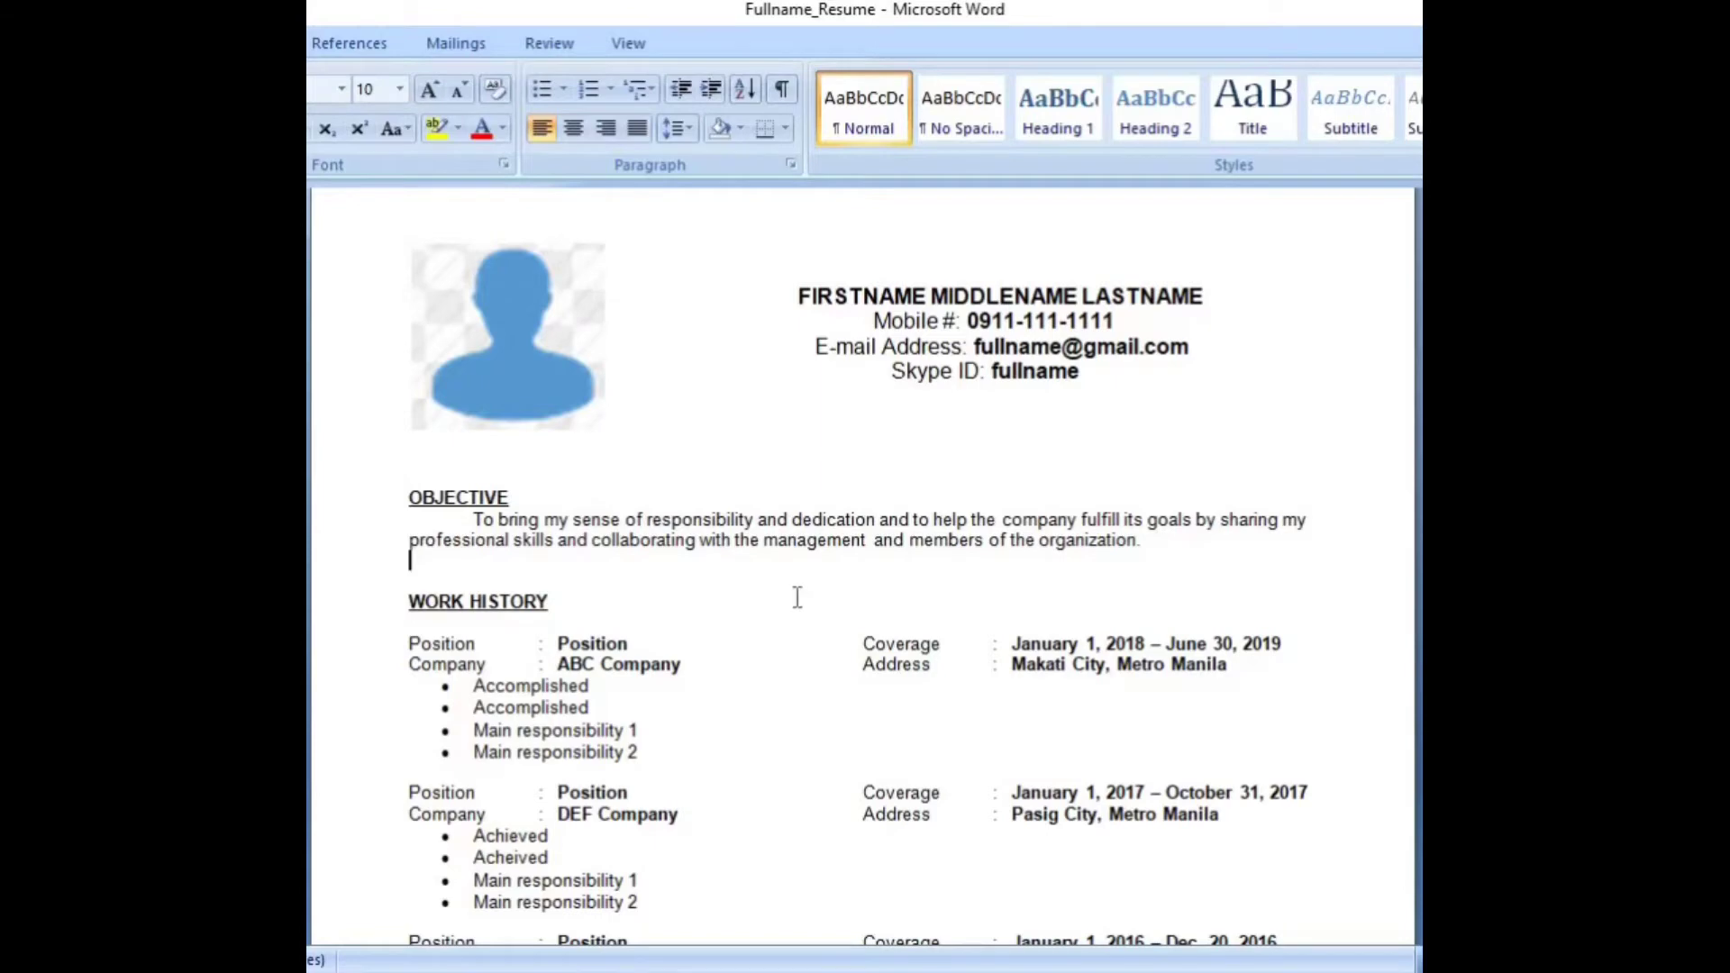
pyautogui.scroll(-3, 797, 597)
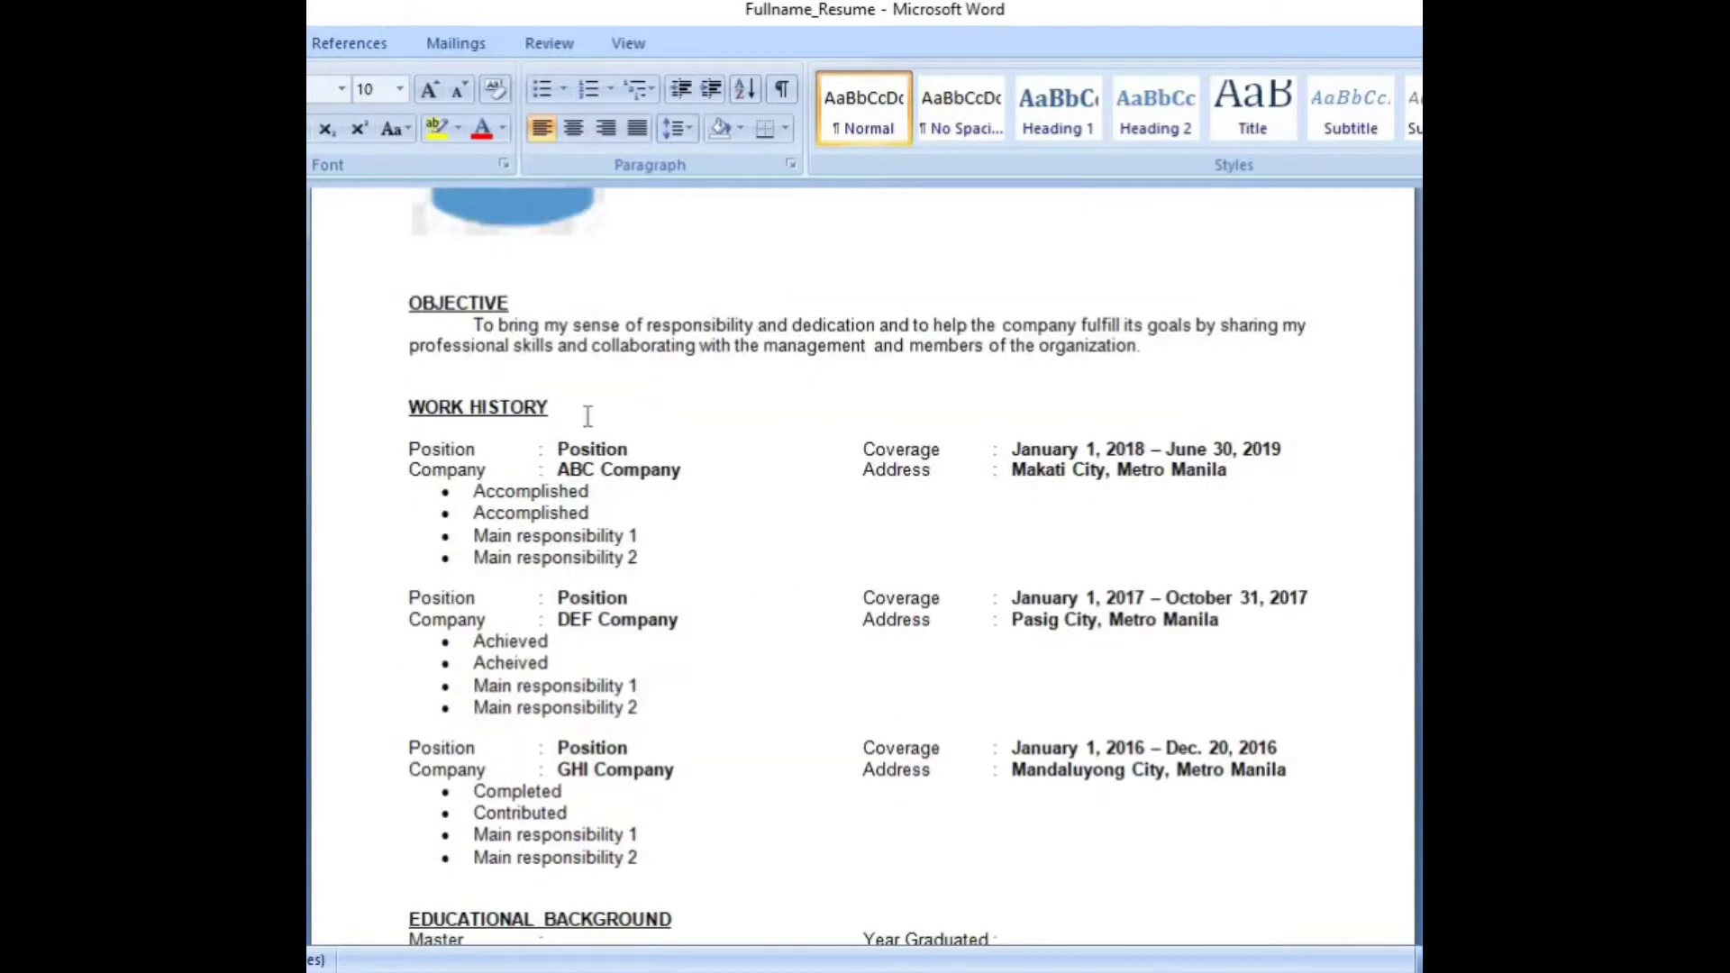
pyautogui.click(404, 449)
pyautogui.moveTo(410, 449); pyautogui.dragTo(590, 451)
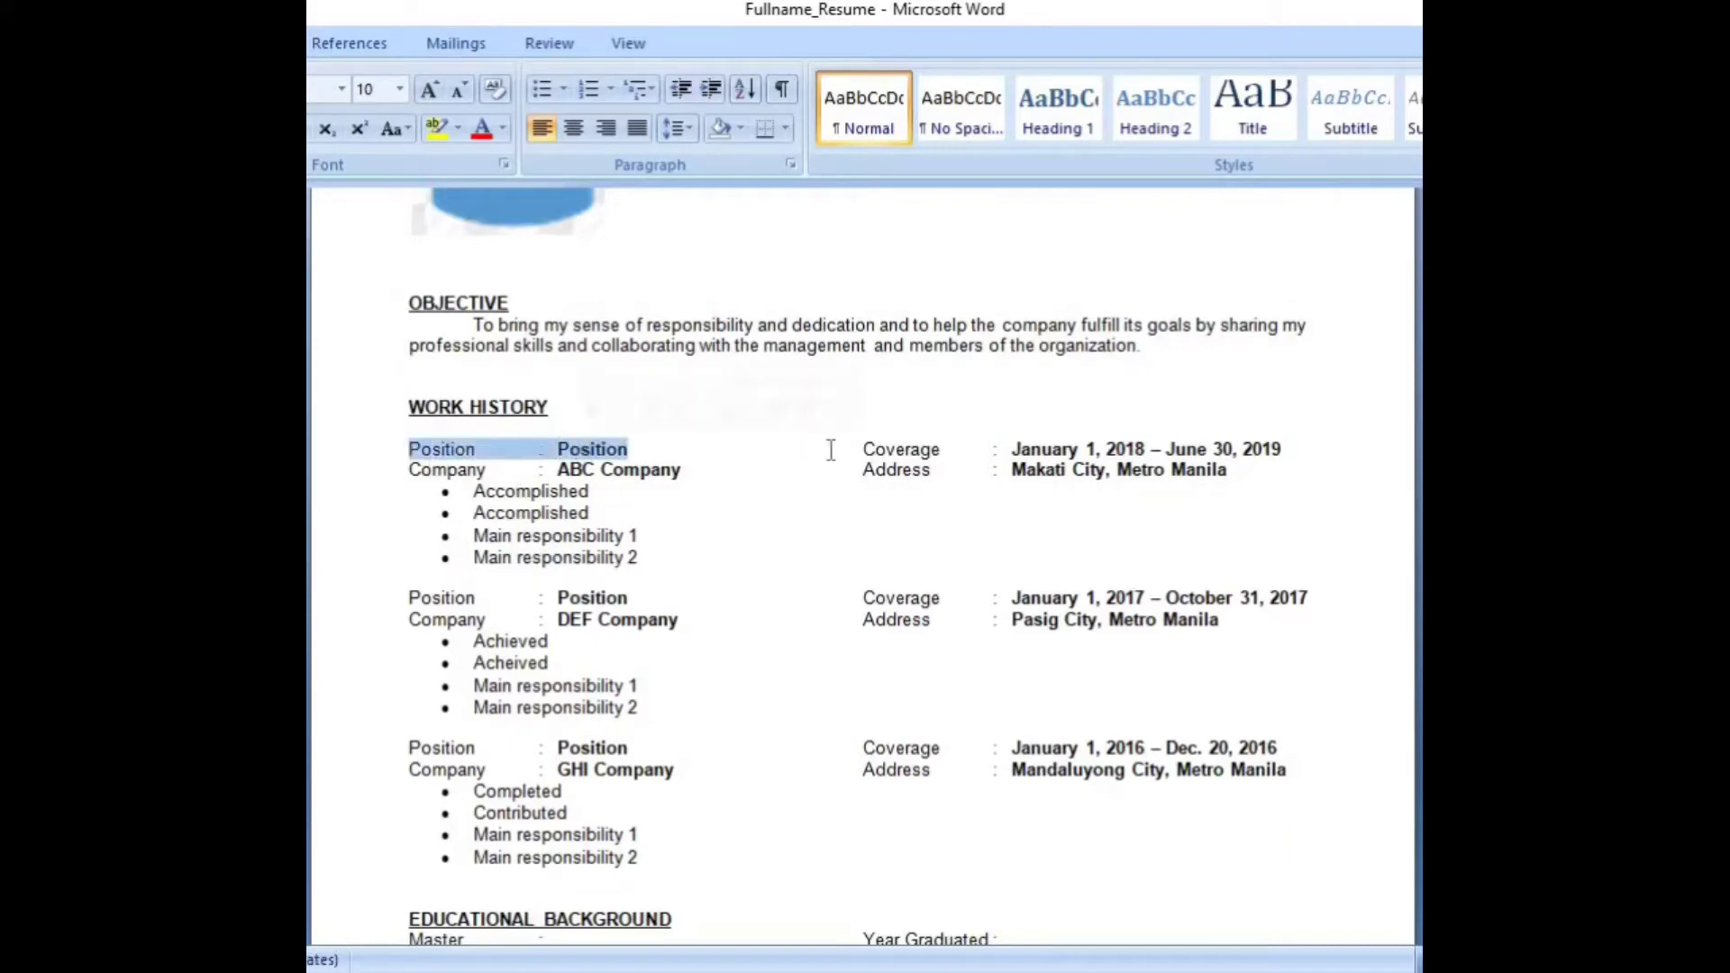
pyautogui.moveTo(410, 469); pyautogui.dragTo(699, 469)
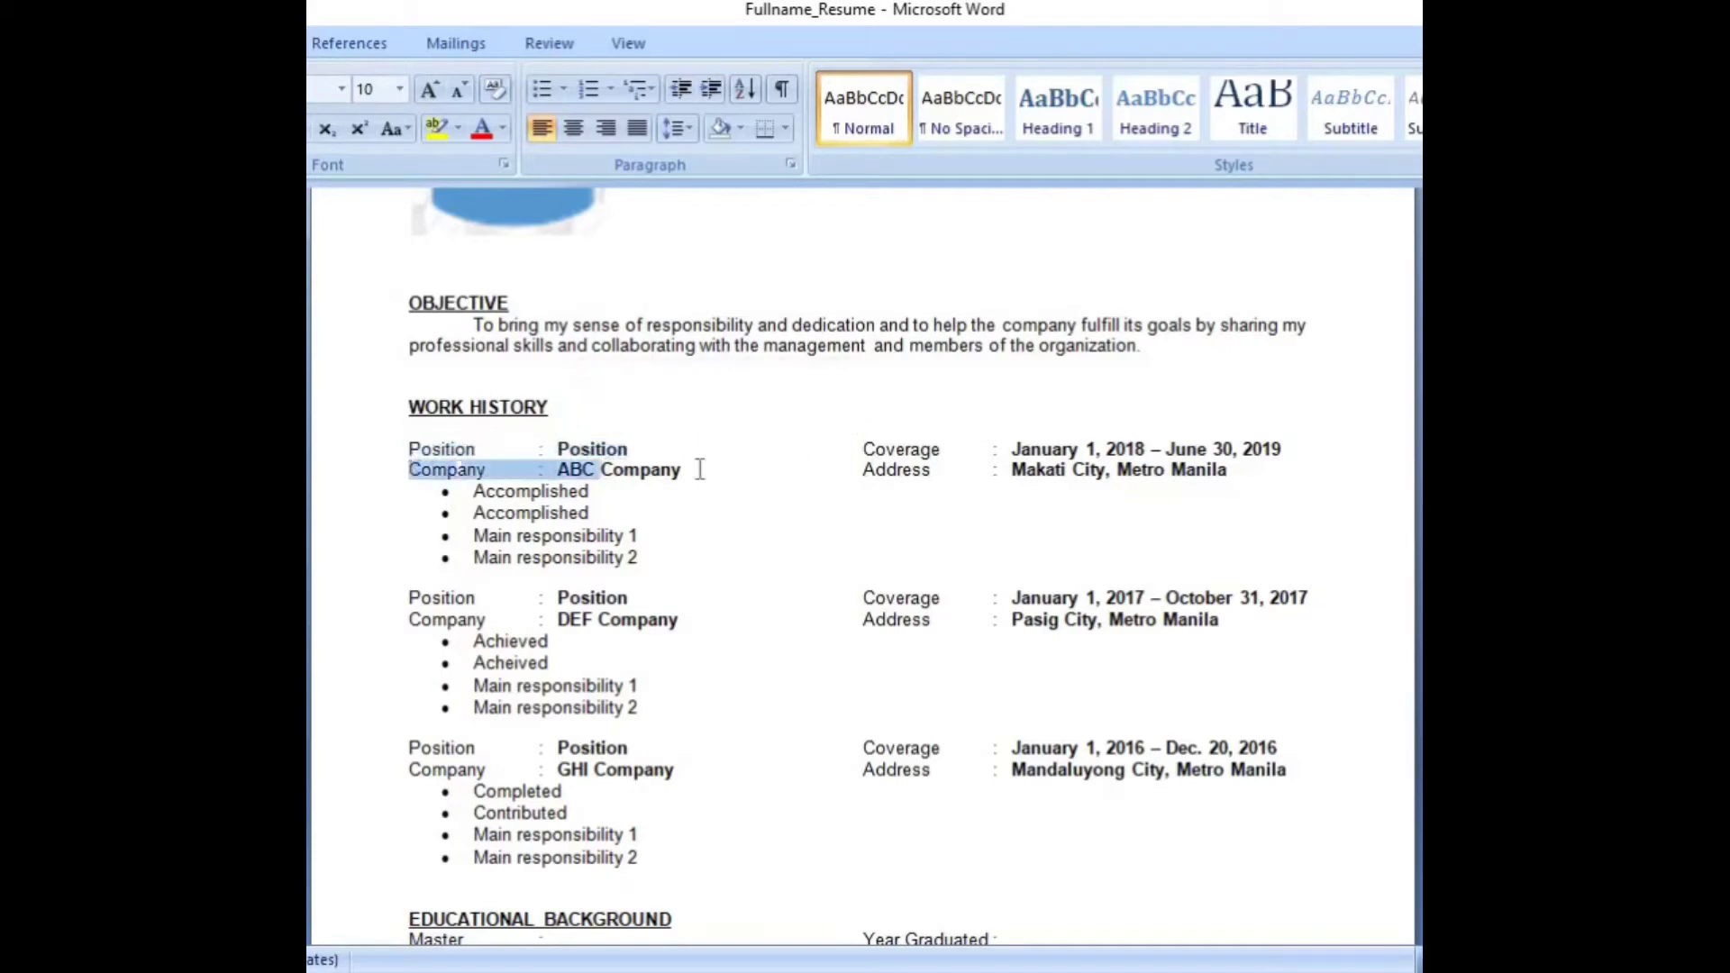
pyautogui.click(896, 517)
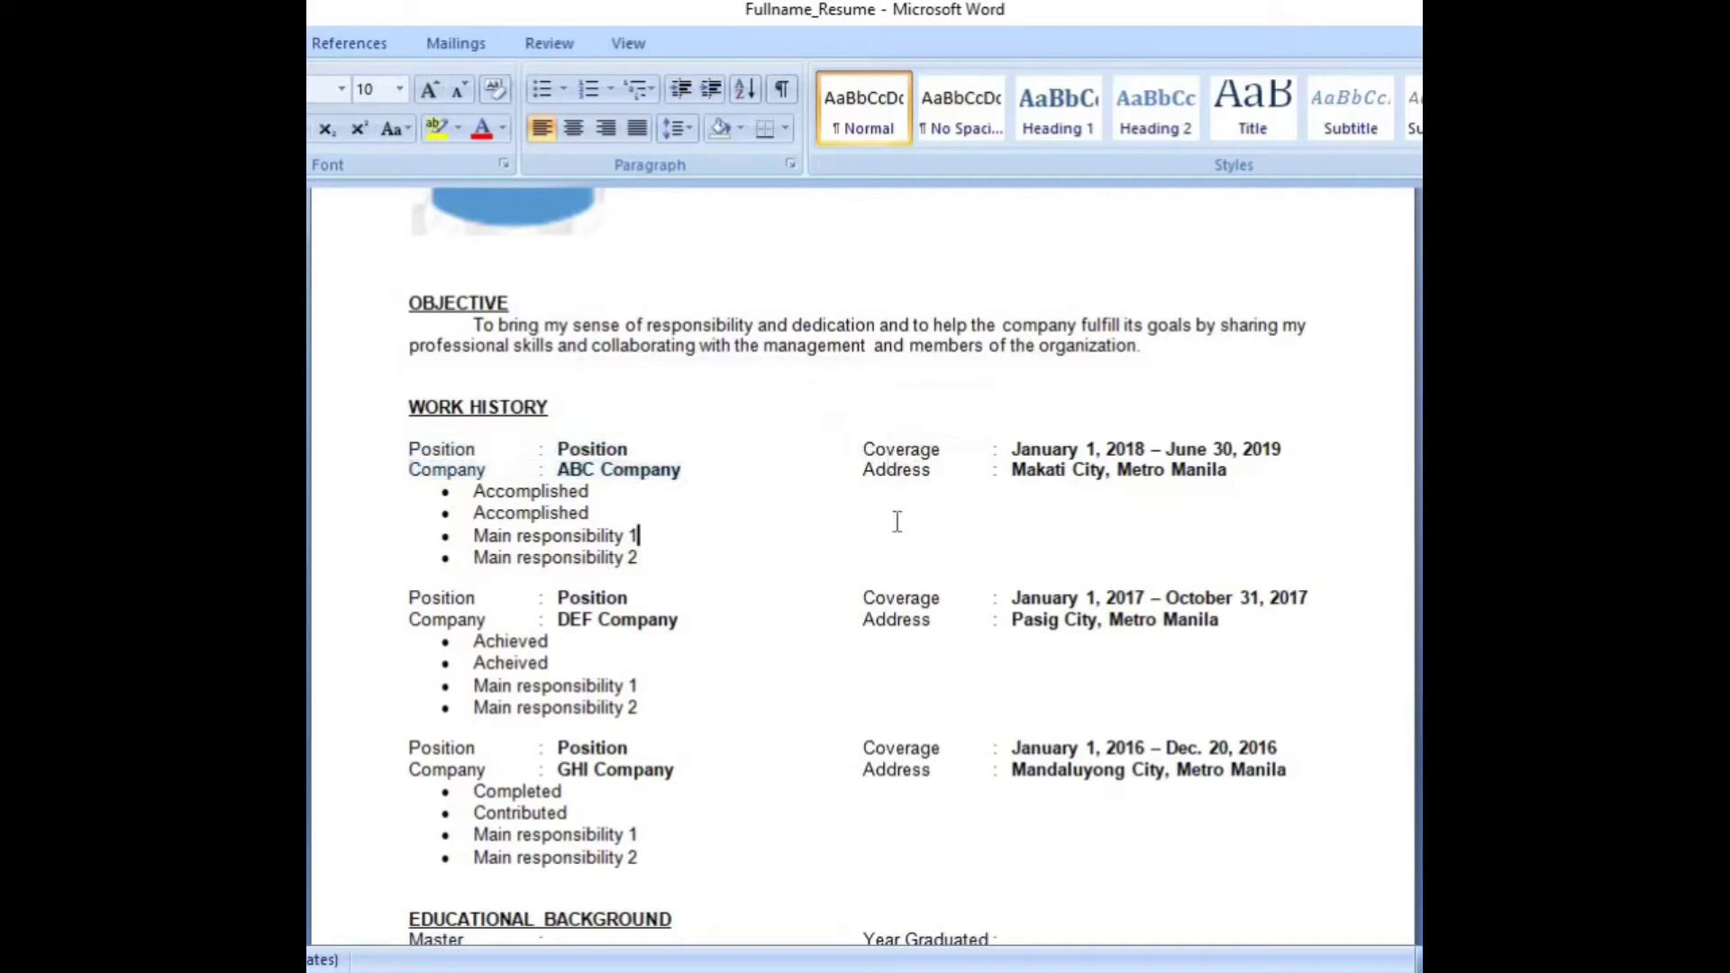
pyautogui.moveTo(863, 448); pyautogui.dragTo(1284, 441)
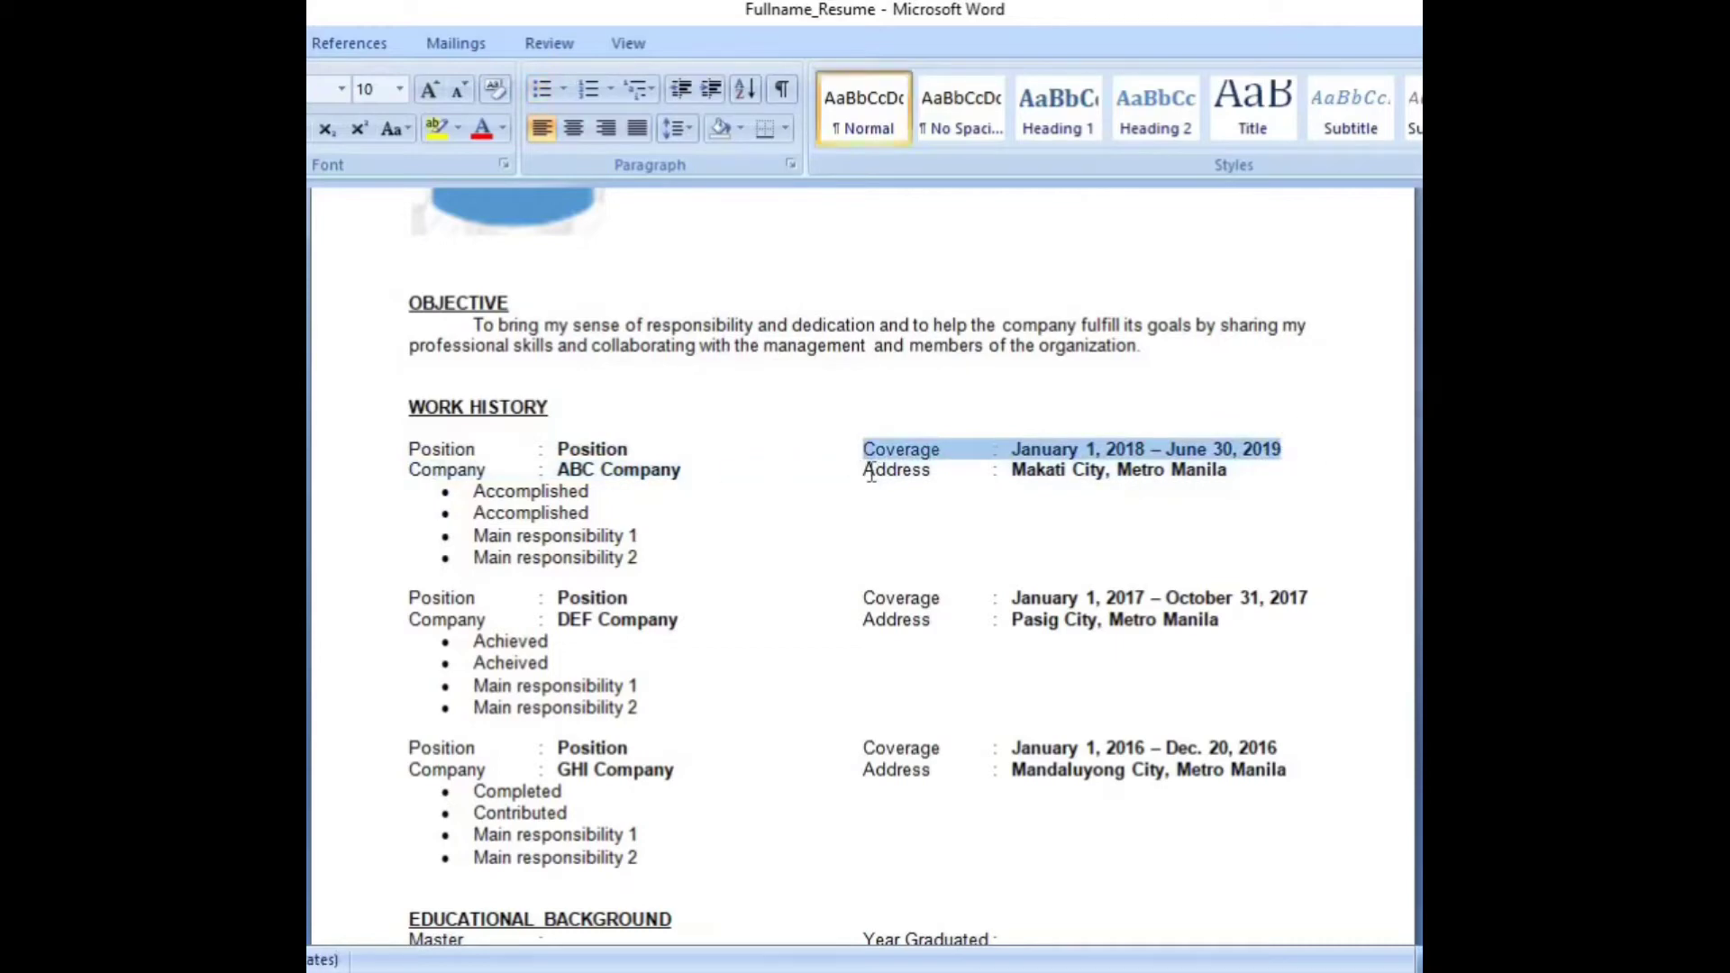
pyautogui.moveTo(866, 469); pyautogui.dragTo(1230, 471)
pyautogui.click(1040, 529)
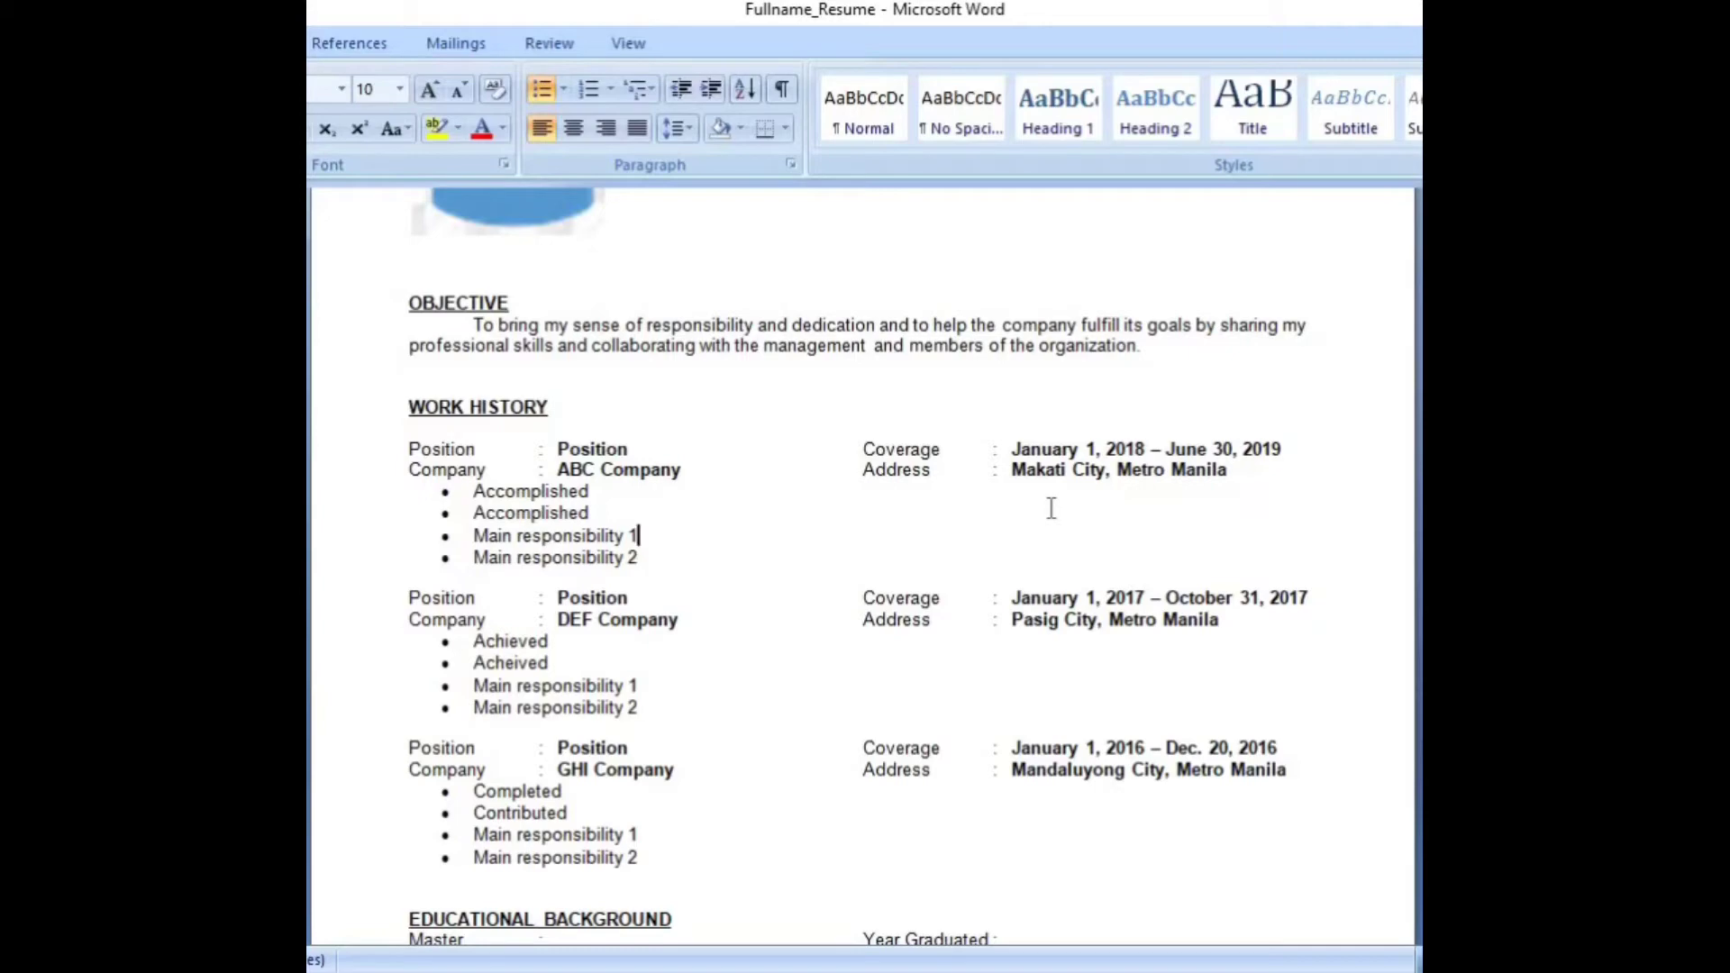
pyautogui.click(436, 494)
pyautogui.moveTo(611, 525); pyautogui.dragTo(651, 552)
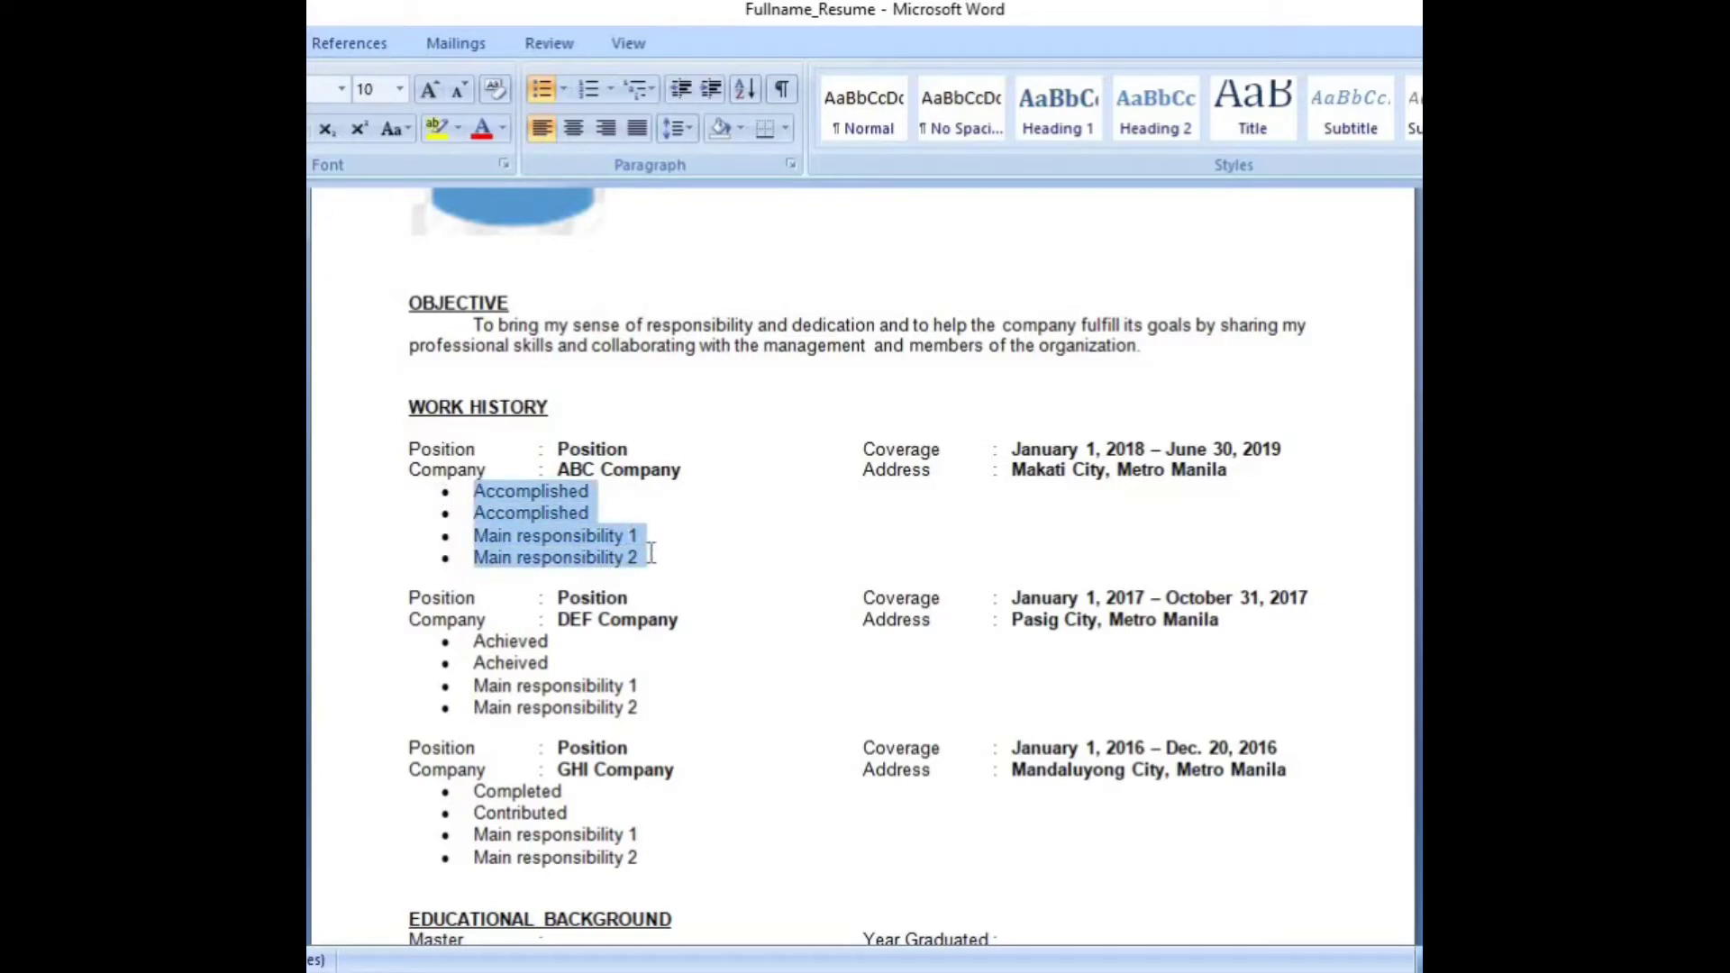
pyautogui.click(765, 605)
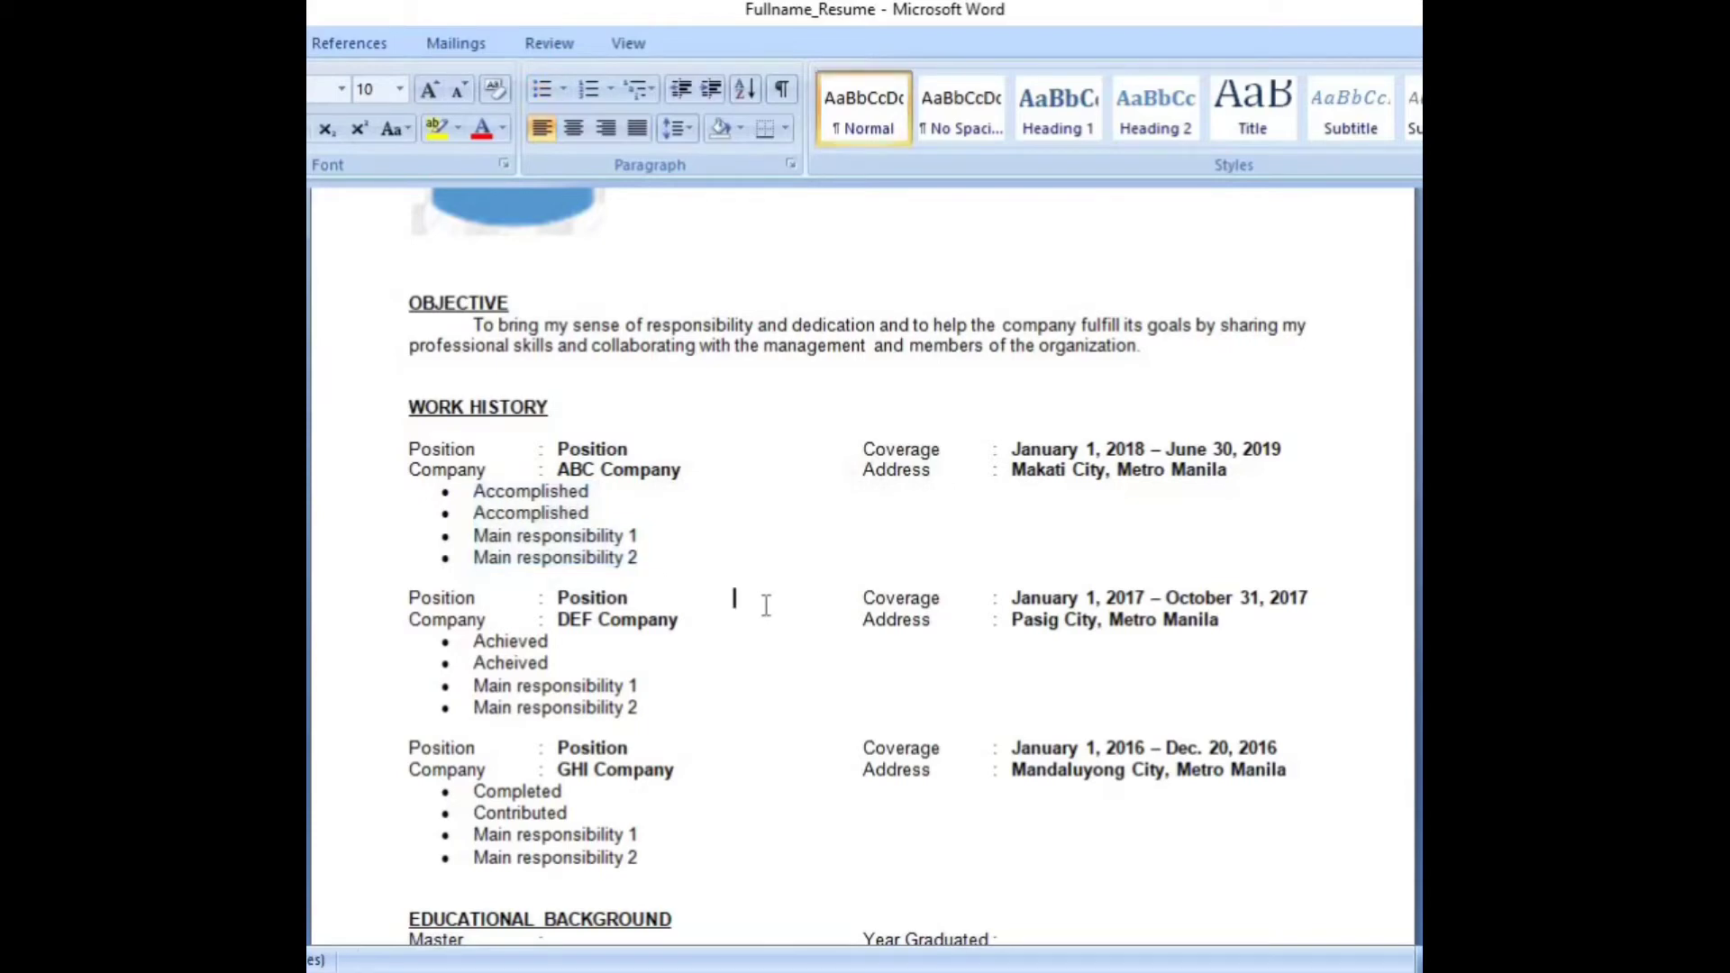
pyautogui.moveTo(472, 491); pyautogui.dragTo(603, 505)
pyautogui.click(667, 577)
pyautogui.moveTo(474, 535); pyautogui.dragTo(655, 552)
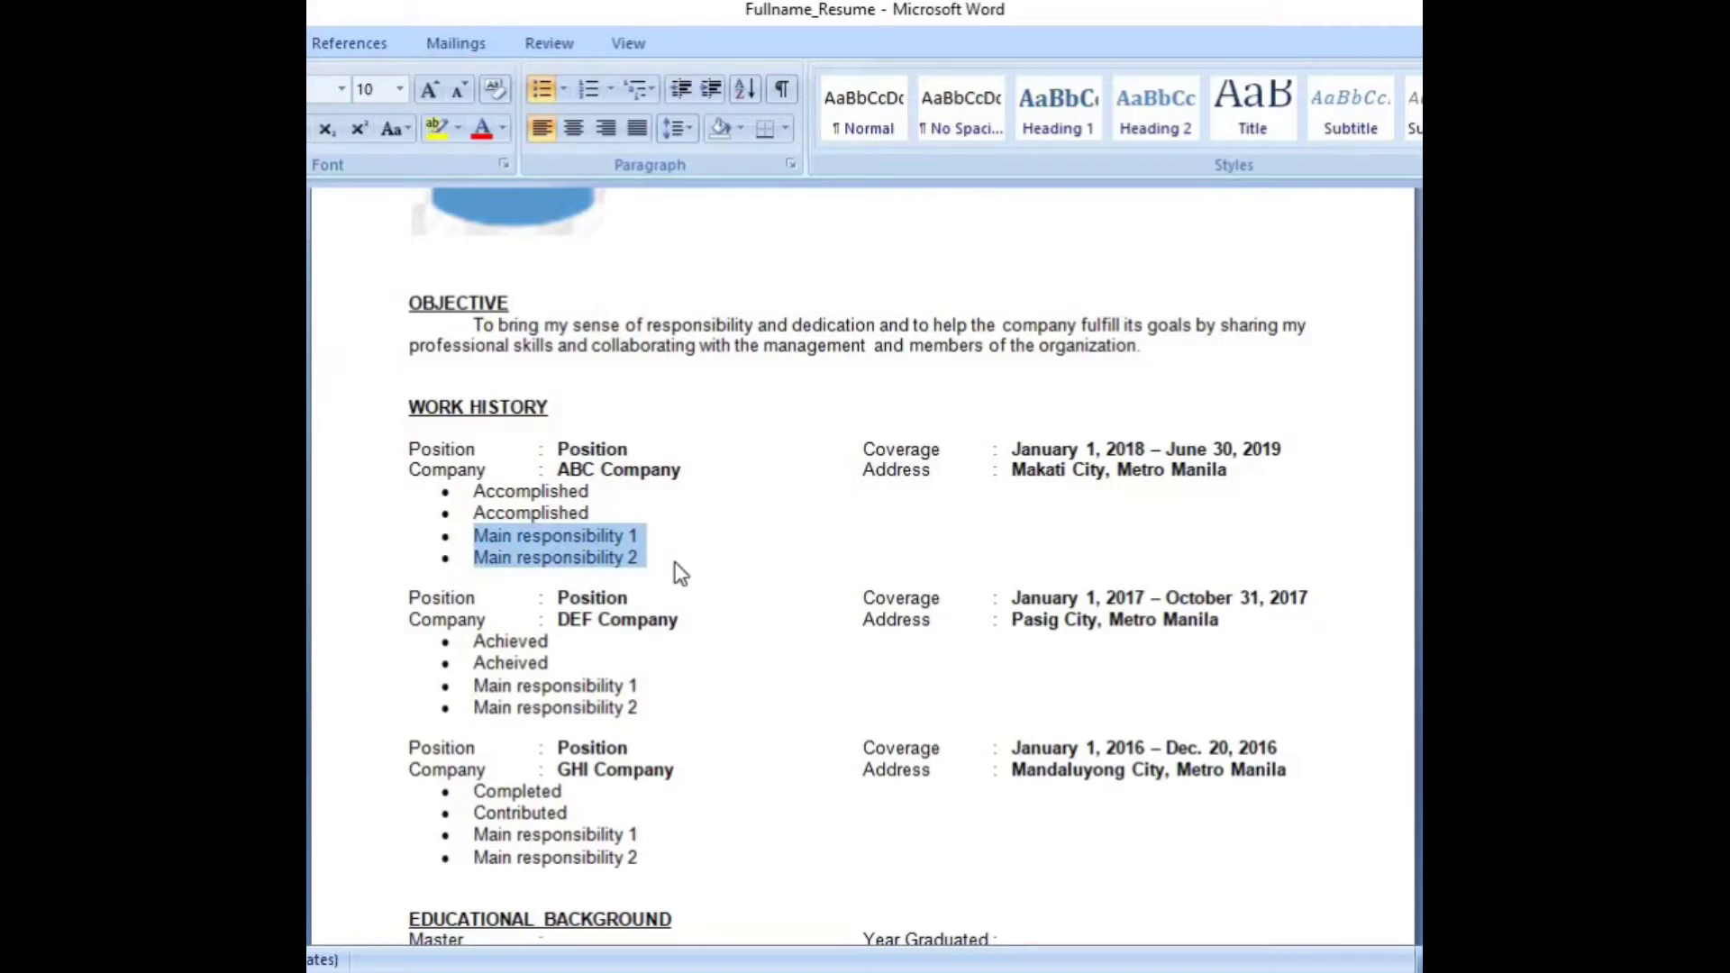
pyautogui.click(400, 595)
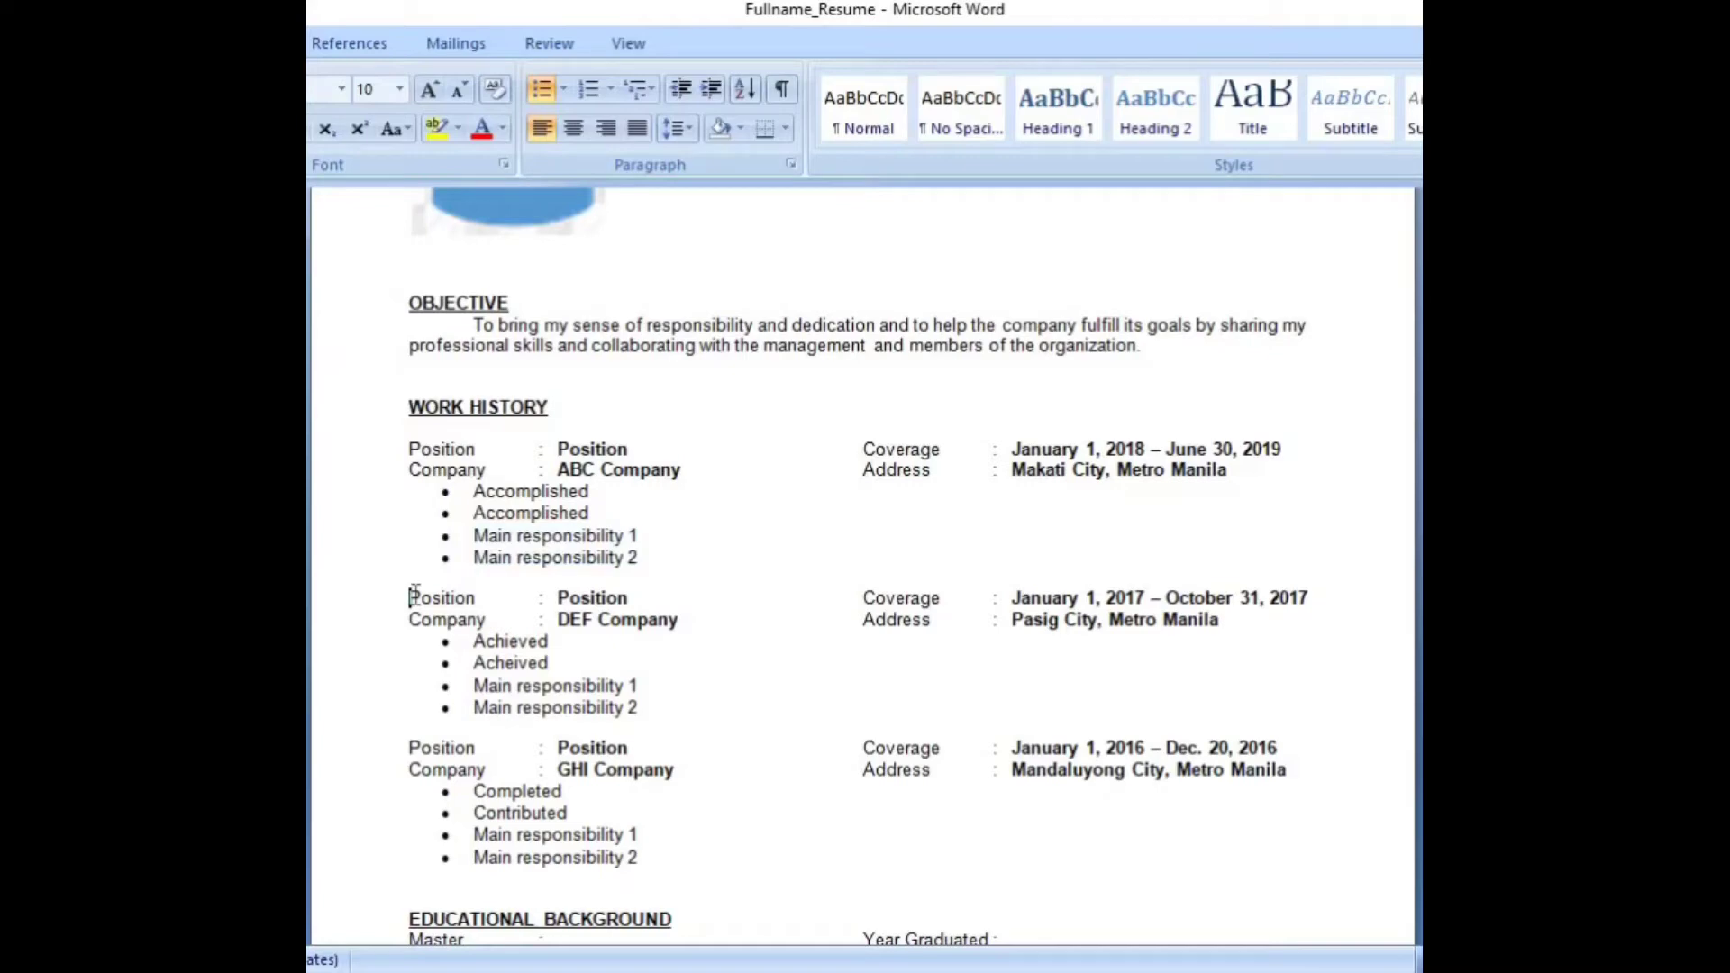
pyautogui.moveTo(414, 595); pyautogui.dragTo(857, 684)
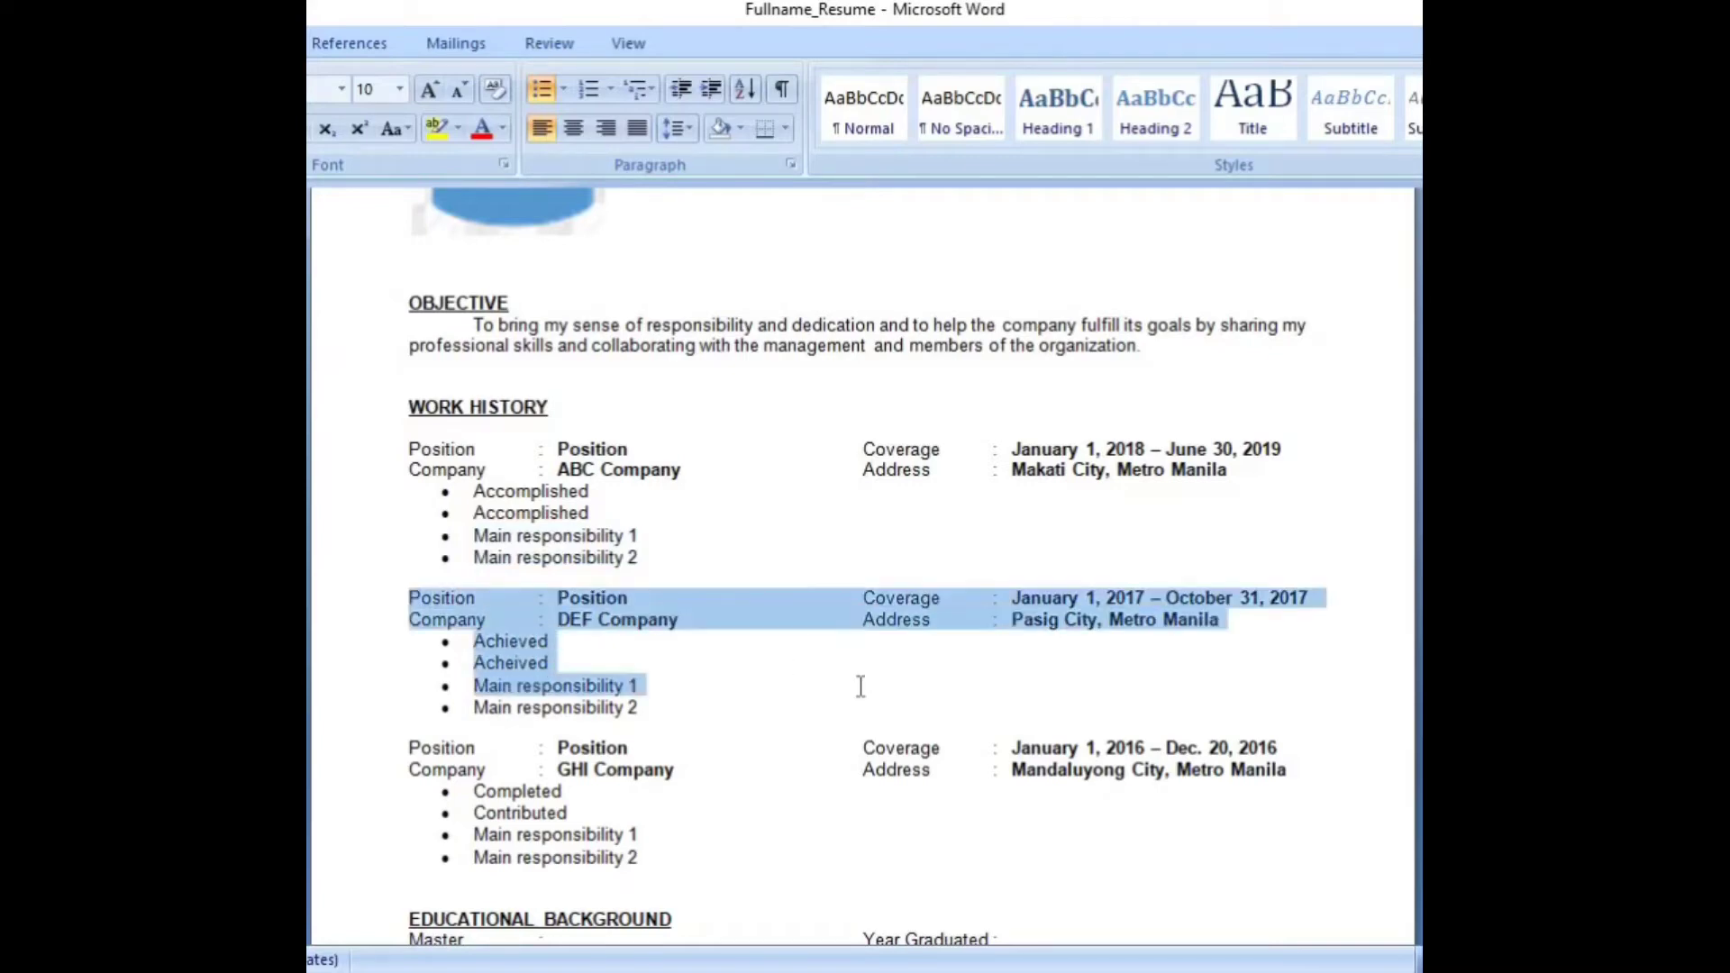
pyautogui.click(725, 705)
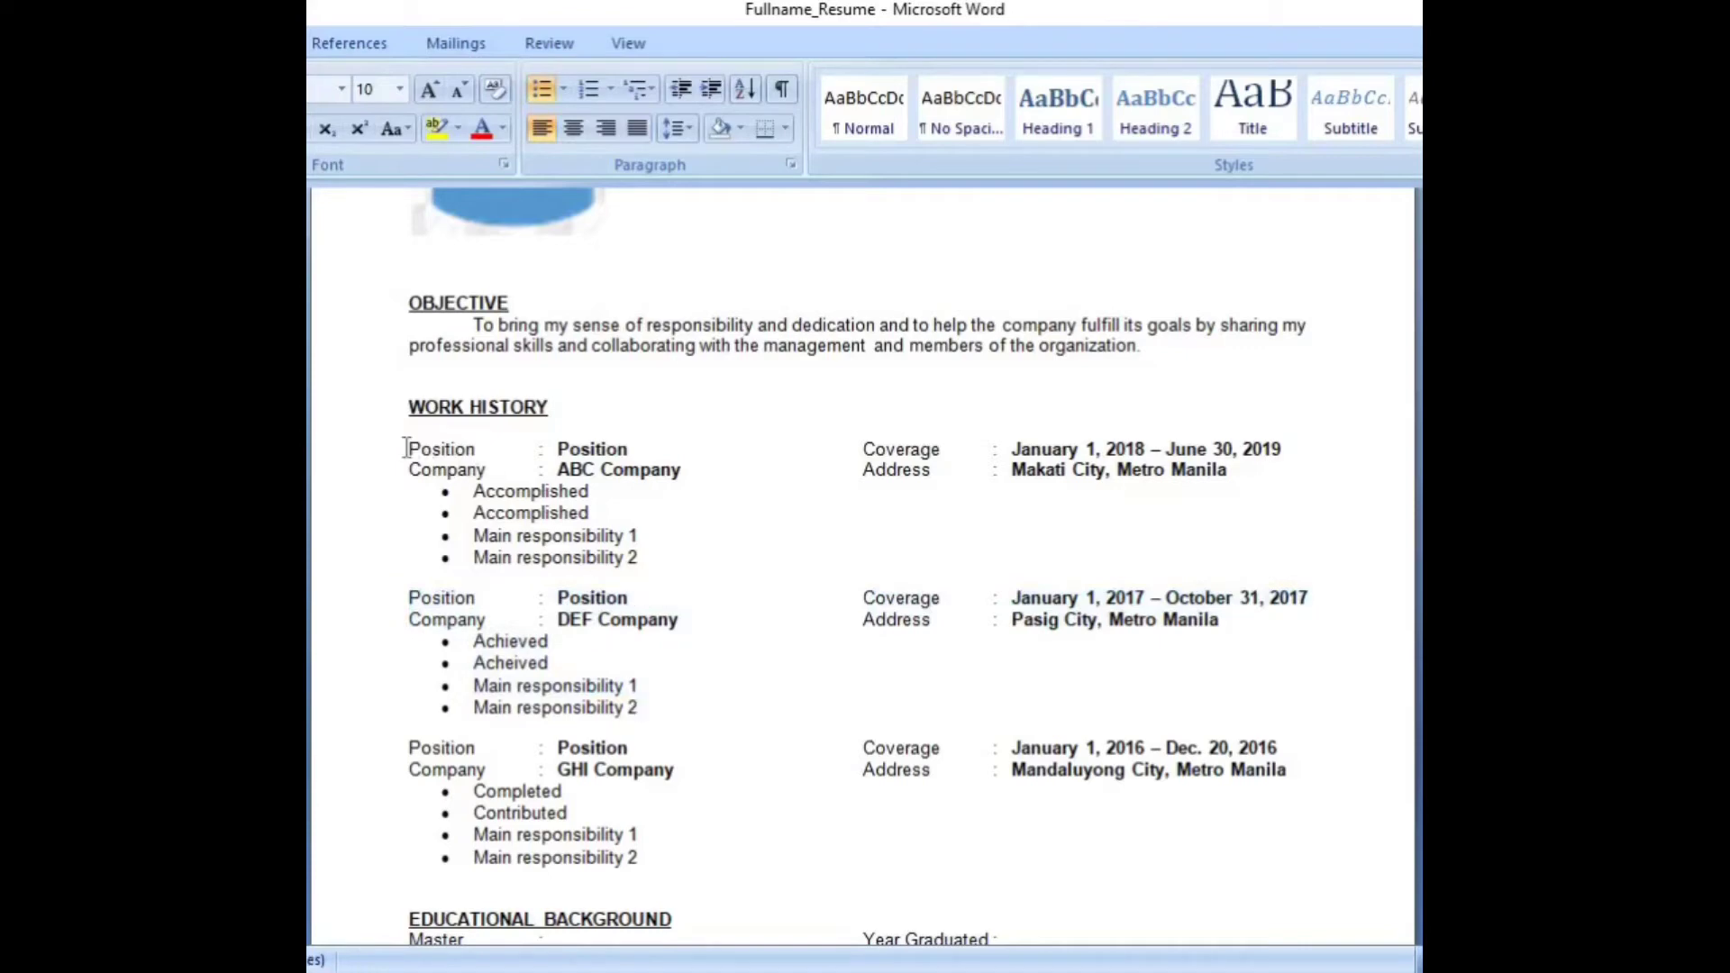
pyautogui.scroll(-1, 656, 599)
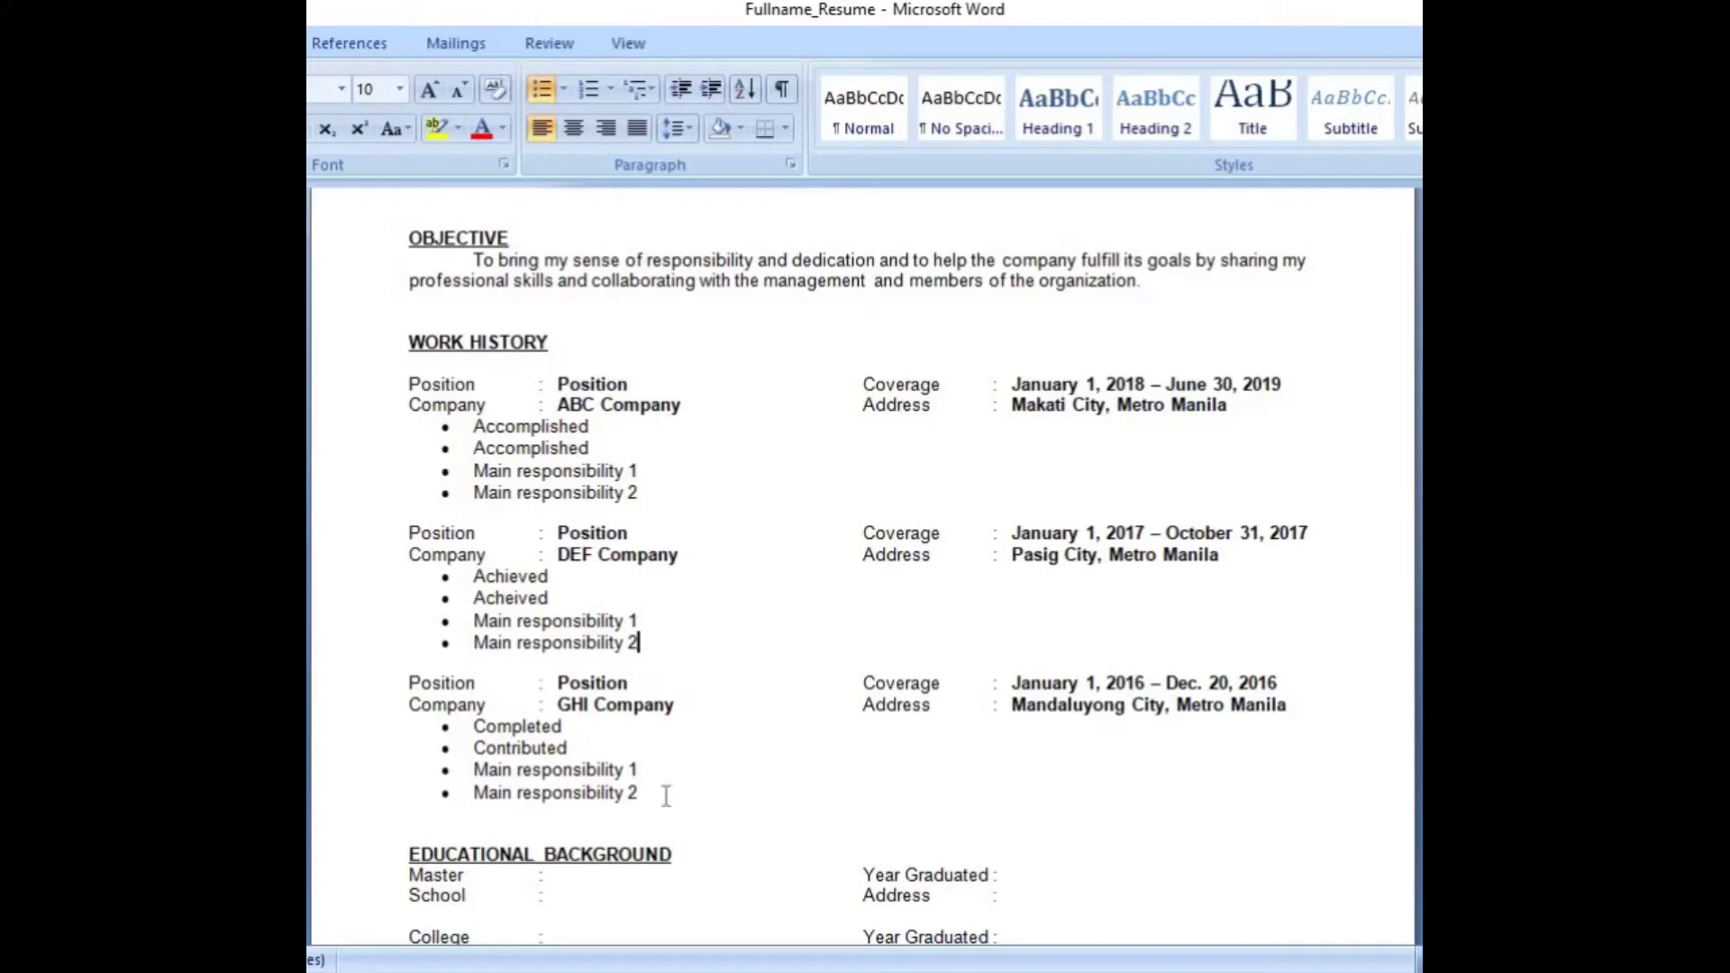
pyautogui.click(693, 806)
pyautogui.scroll(-1, 694, 806)
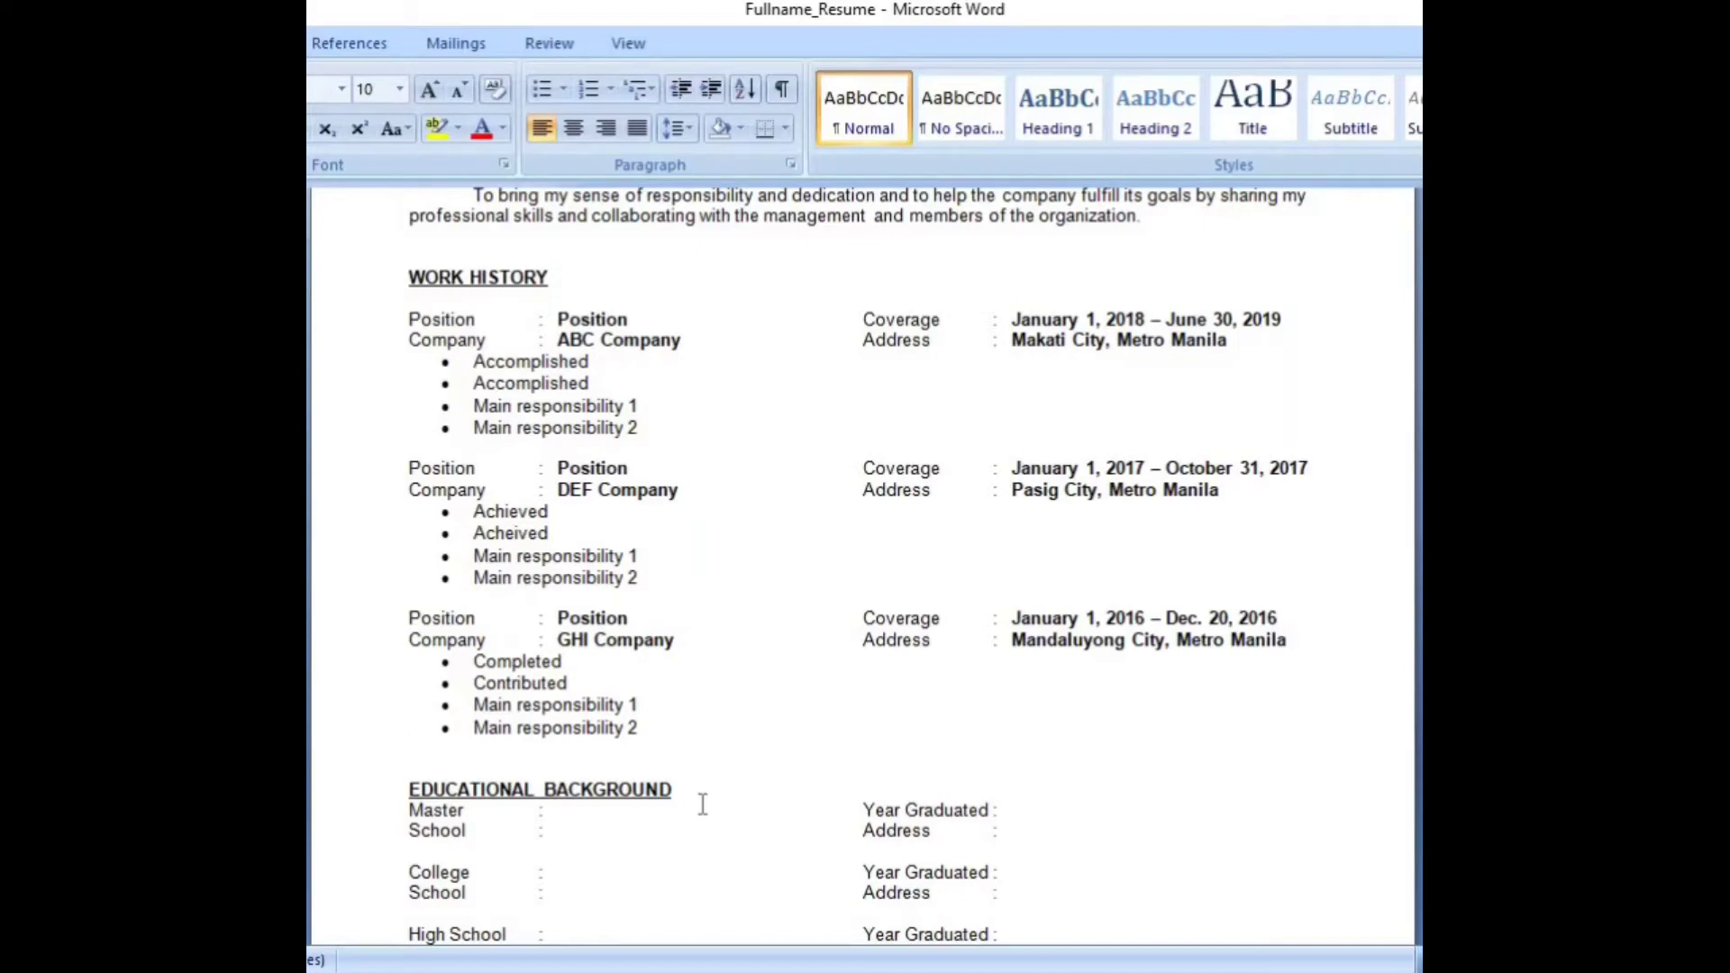
pyautogui.scroll(-2, 703, 805)
pyautogui.scroll(-1, 703, 805)
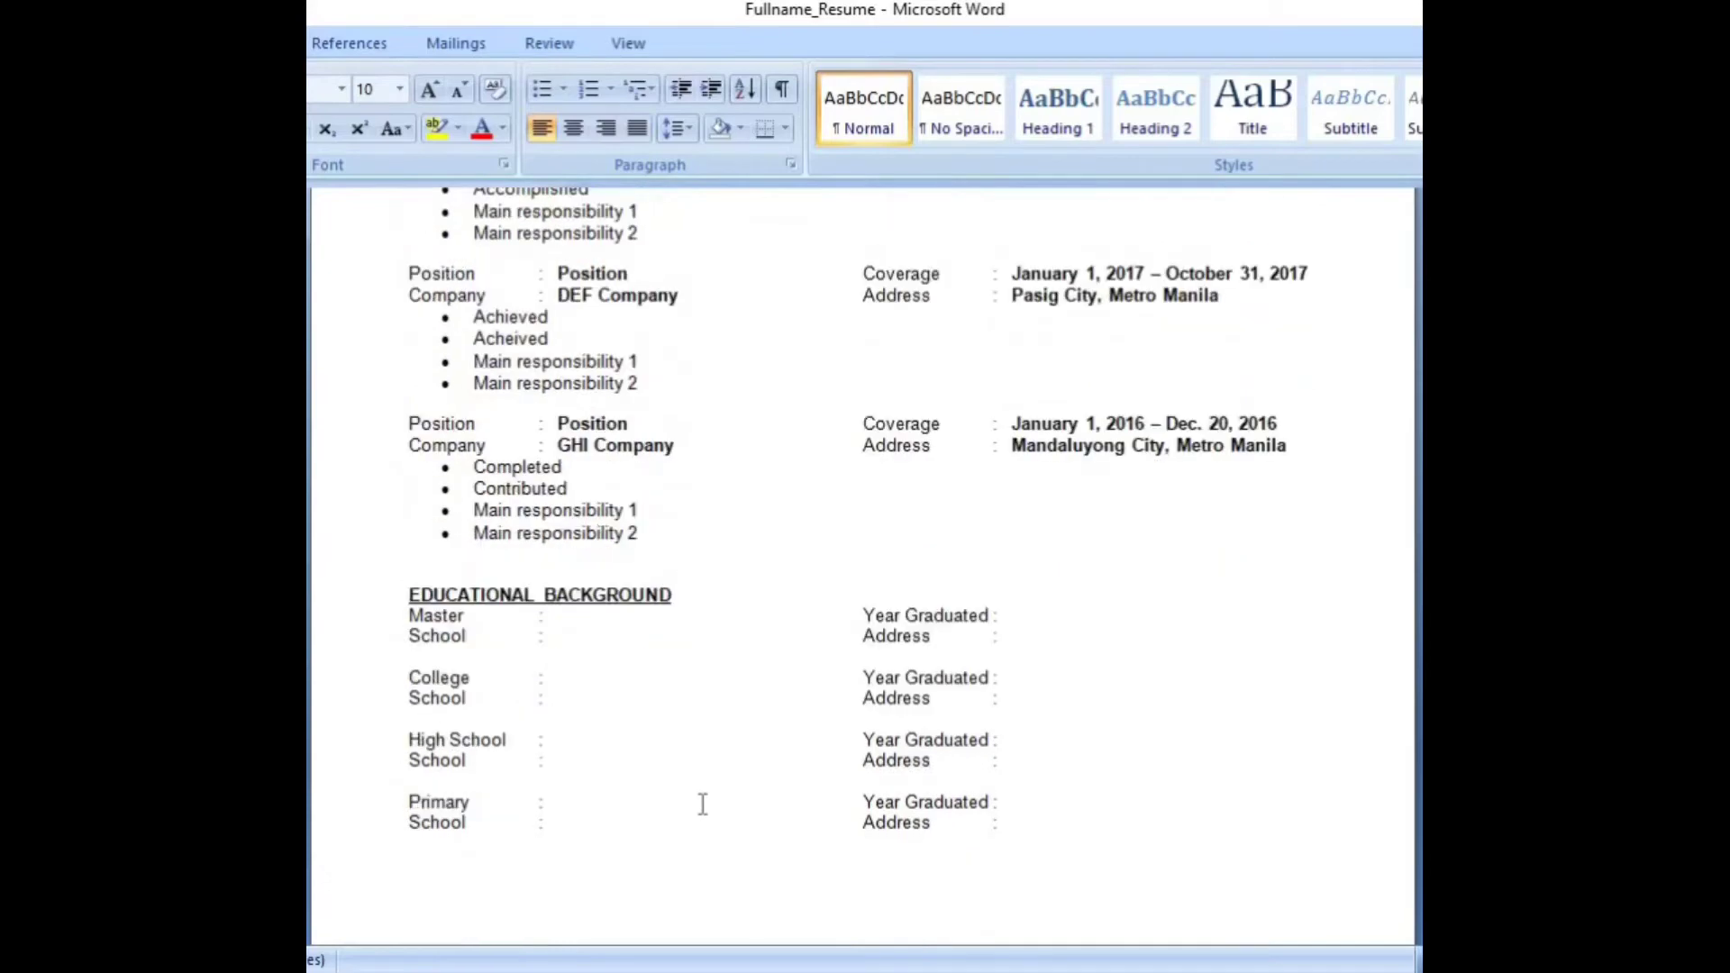
pyautogui.moveTo(407, 593); pyautogui.dragTo(646, 588)
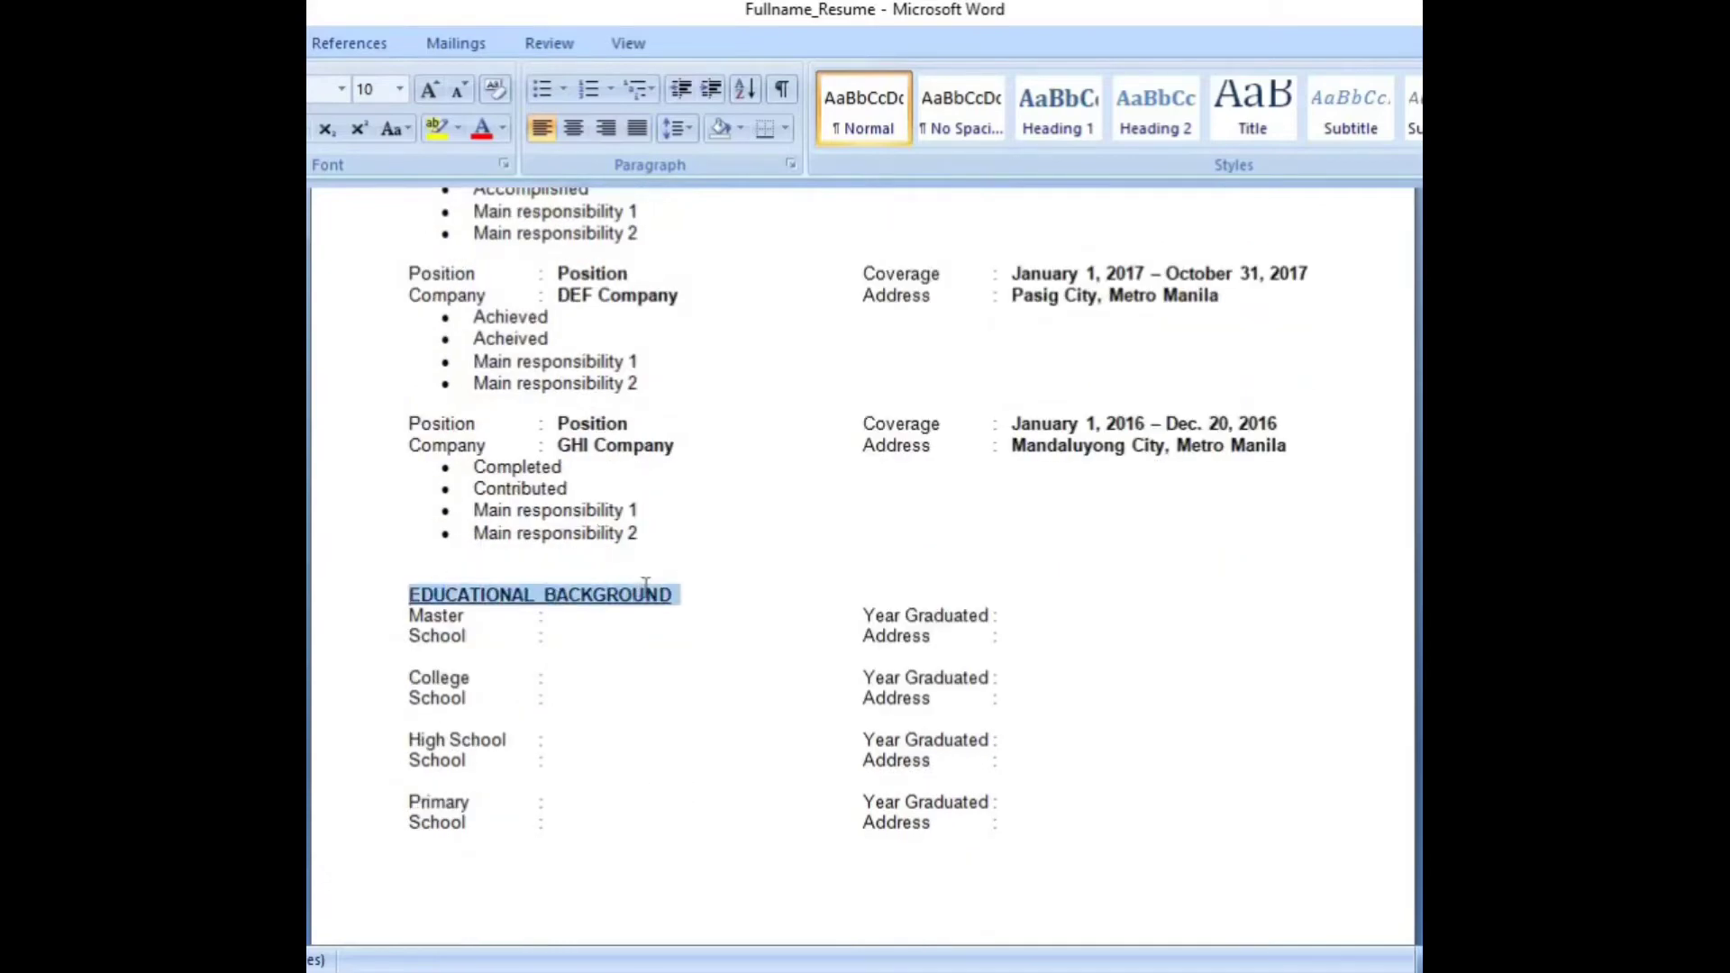
pyautogui.click(694, 746)
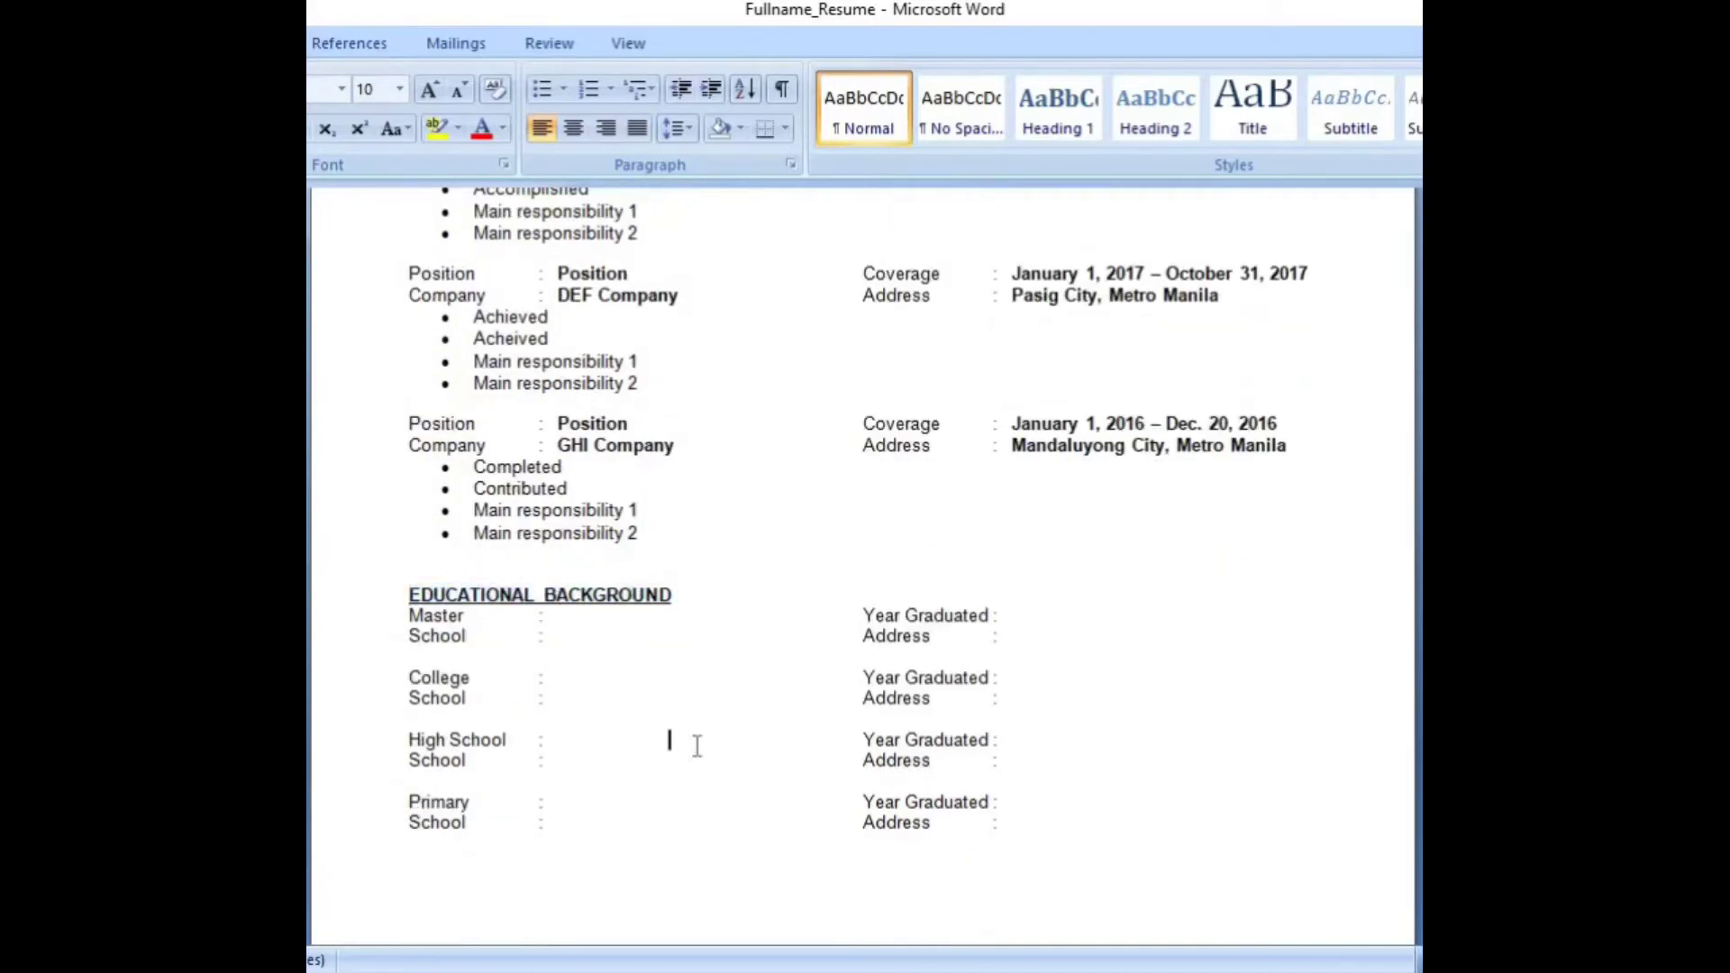
pyautogui.click(586, 638)
pyautogui.moveTo(865, 615); pyautogui.dragTo(994, 615)
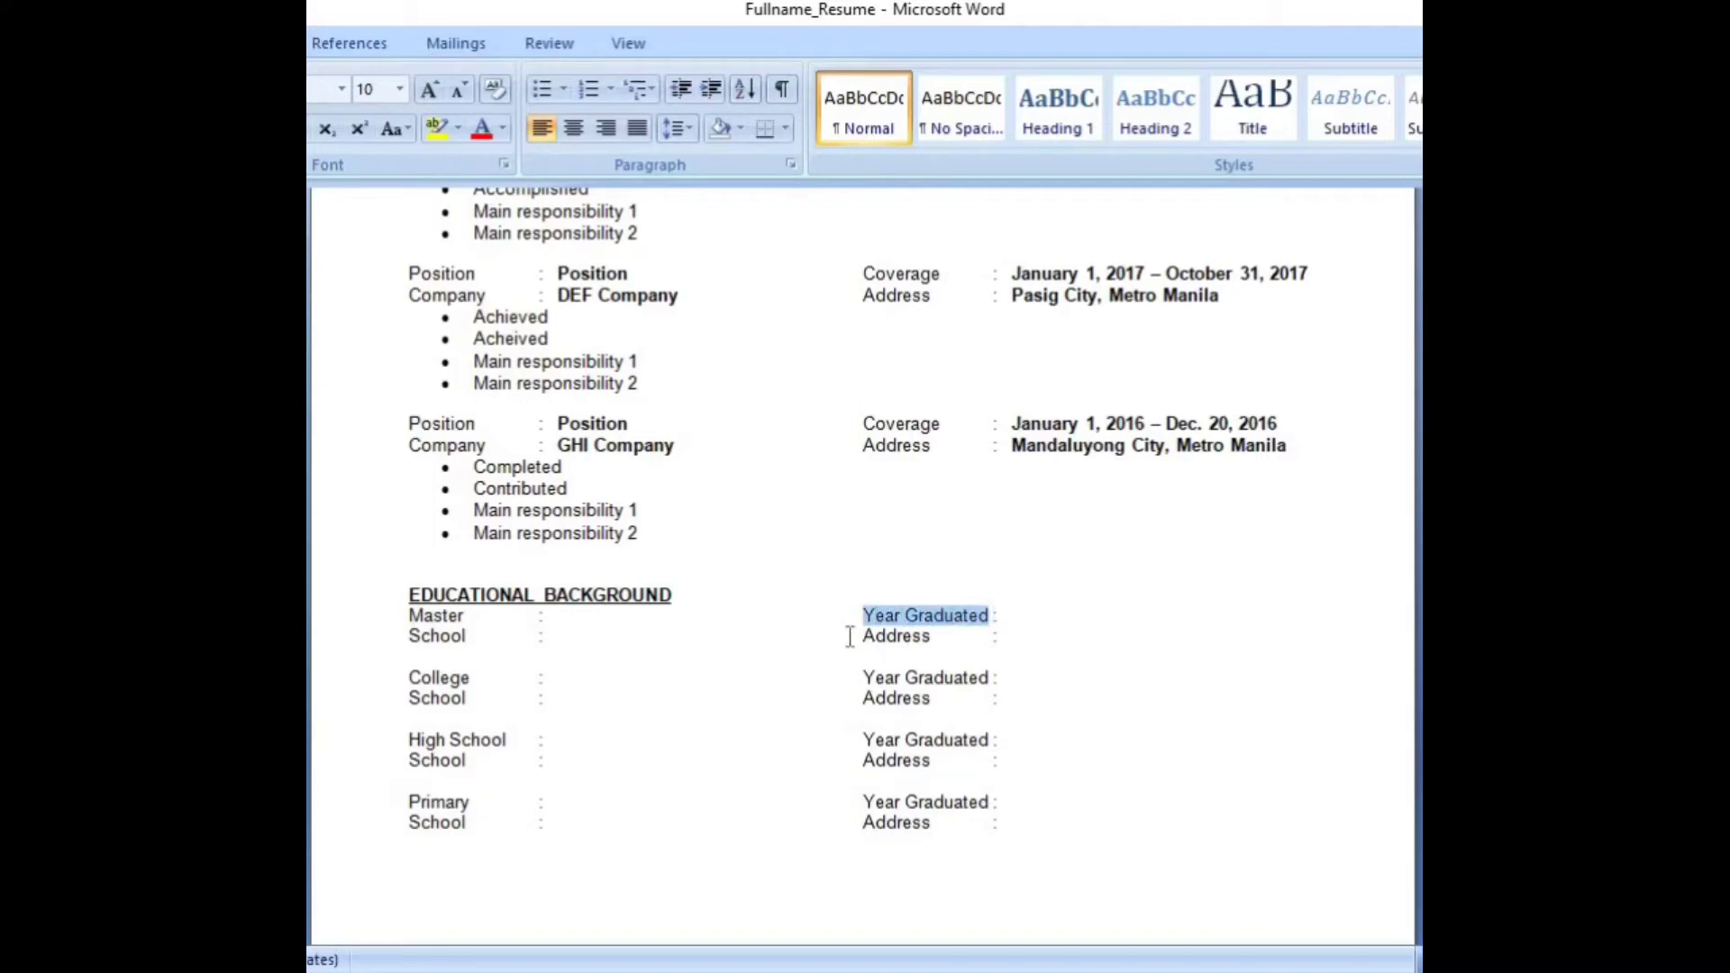
pyautogui.moveTo(850, 637); pyautogui.dragTo(1015, 636)
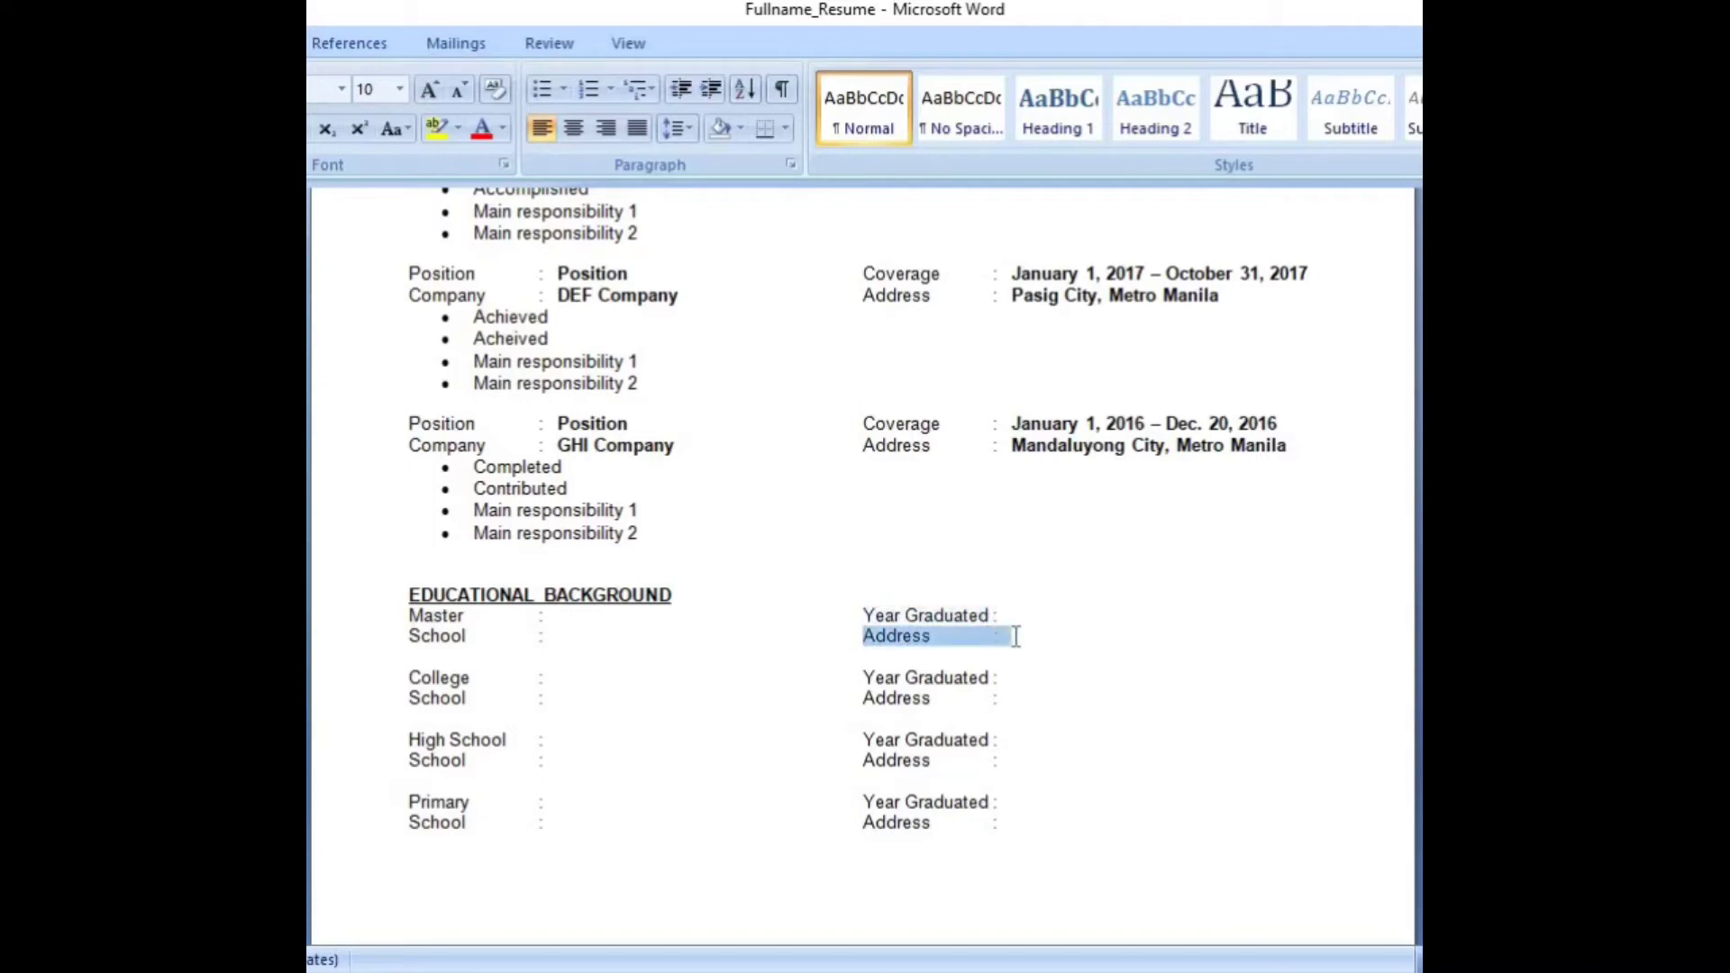
pyautogui.click(924, 644)
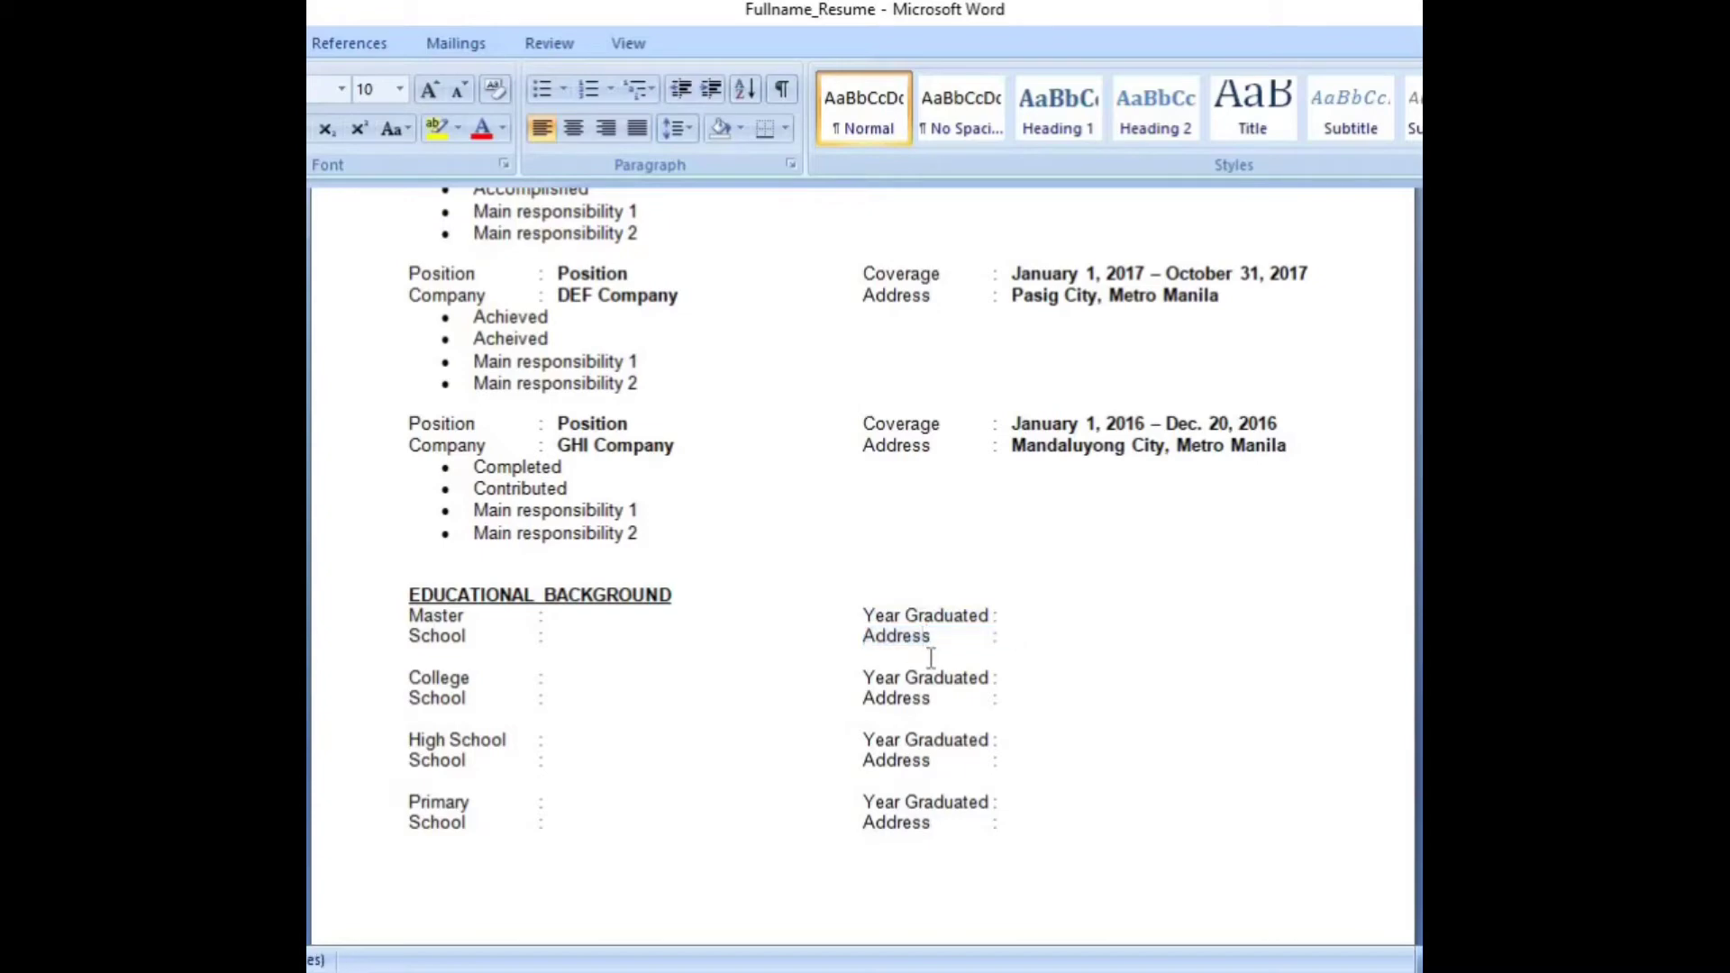
pyautogui.scroll(-1, 930, 658)
pyautogui.click(1051, 559)
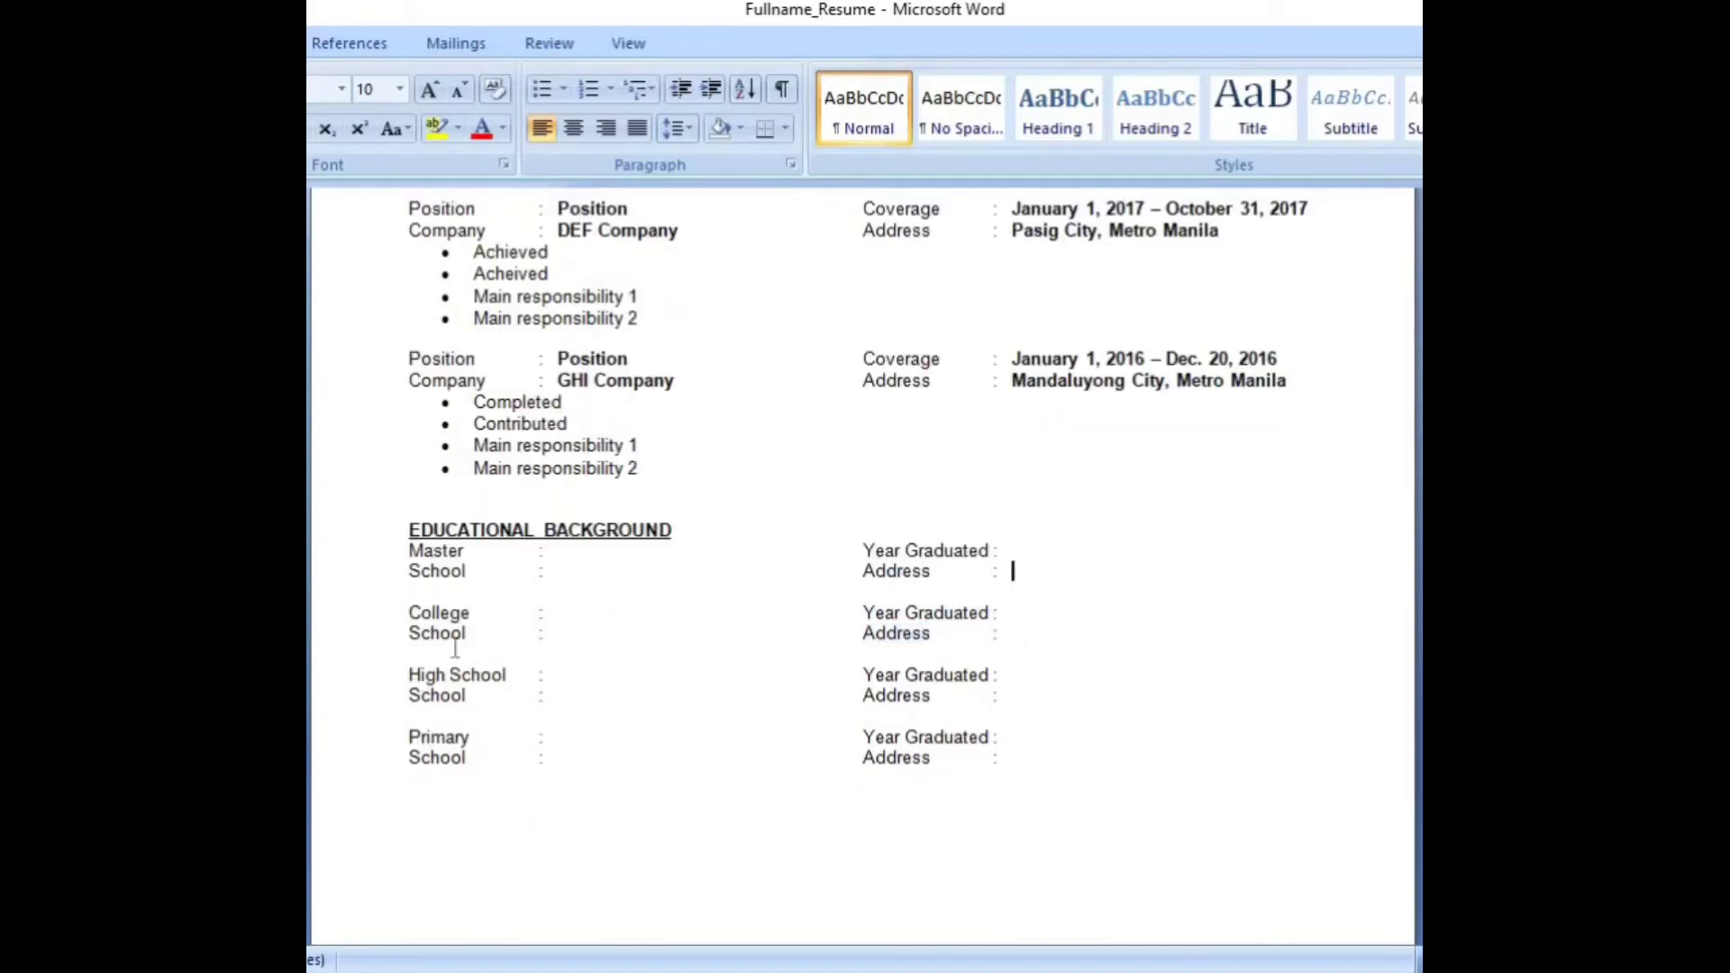
pyautogui.moveTo(403, 614); pyautogui.dragTo(1024, 641)
pyautogui.click(667, 676)
pyautogui.moveTo(410, 618); pyautogui.dragTo(1031, 640)
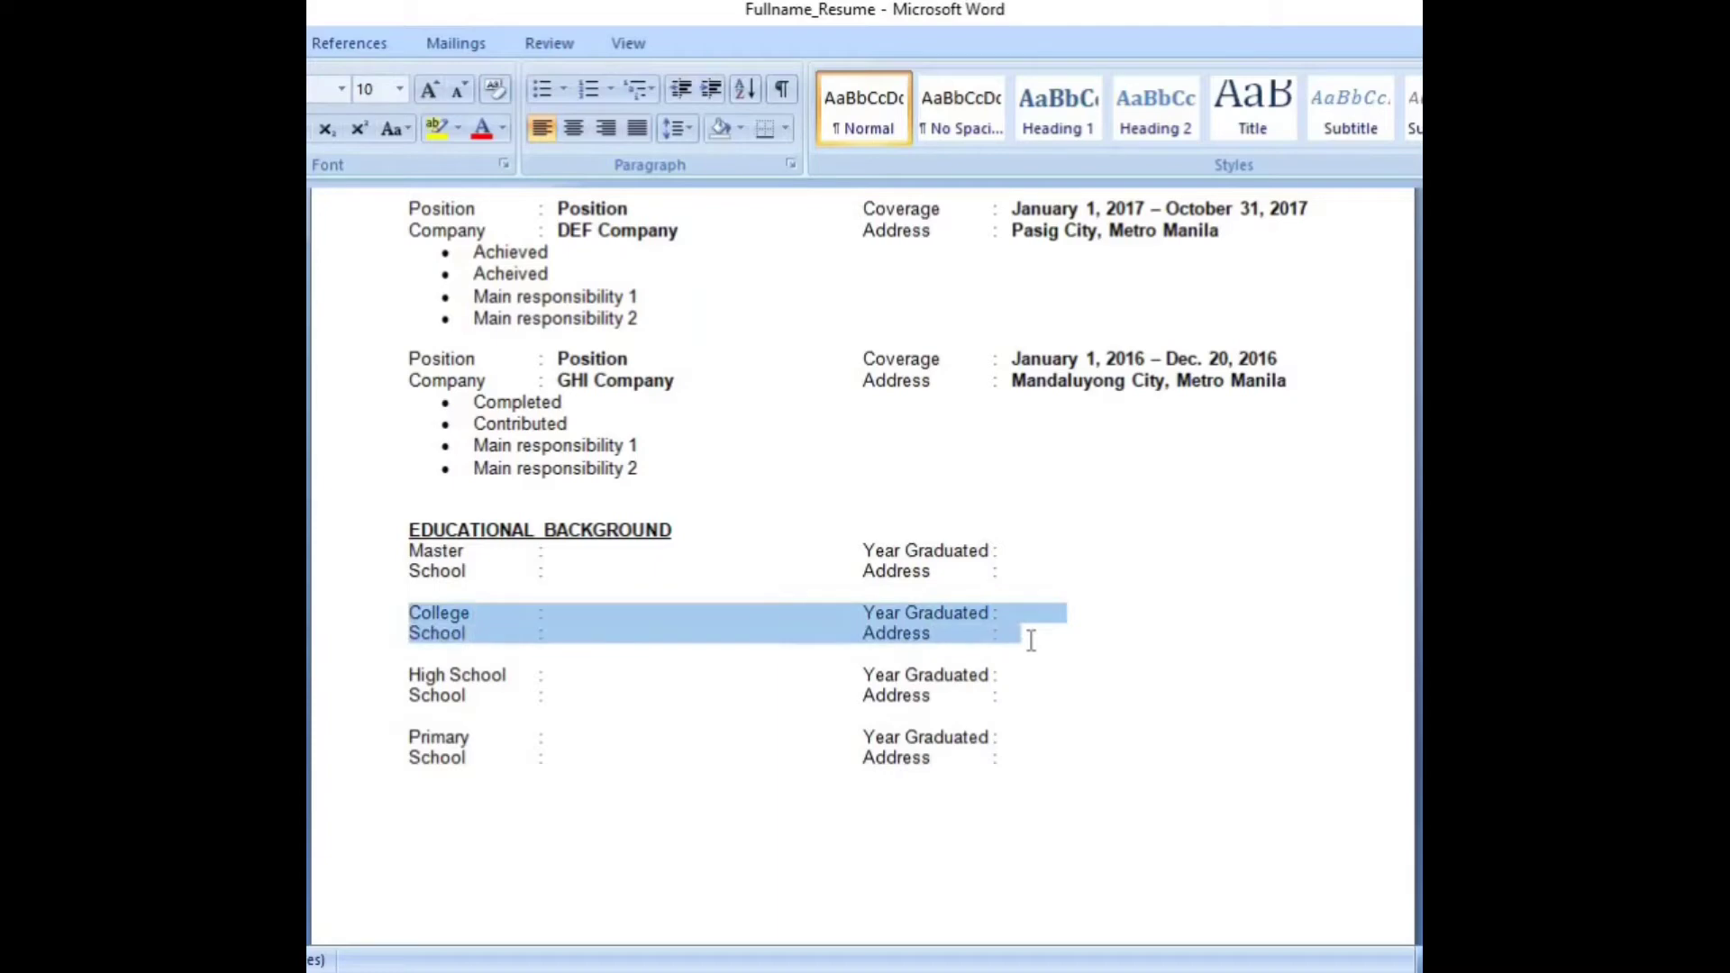
pyautogui.moveTo(412, 617); pyautogui.dragTo(494, 616)
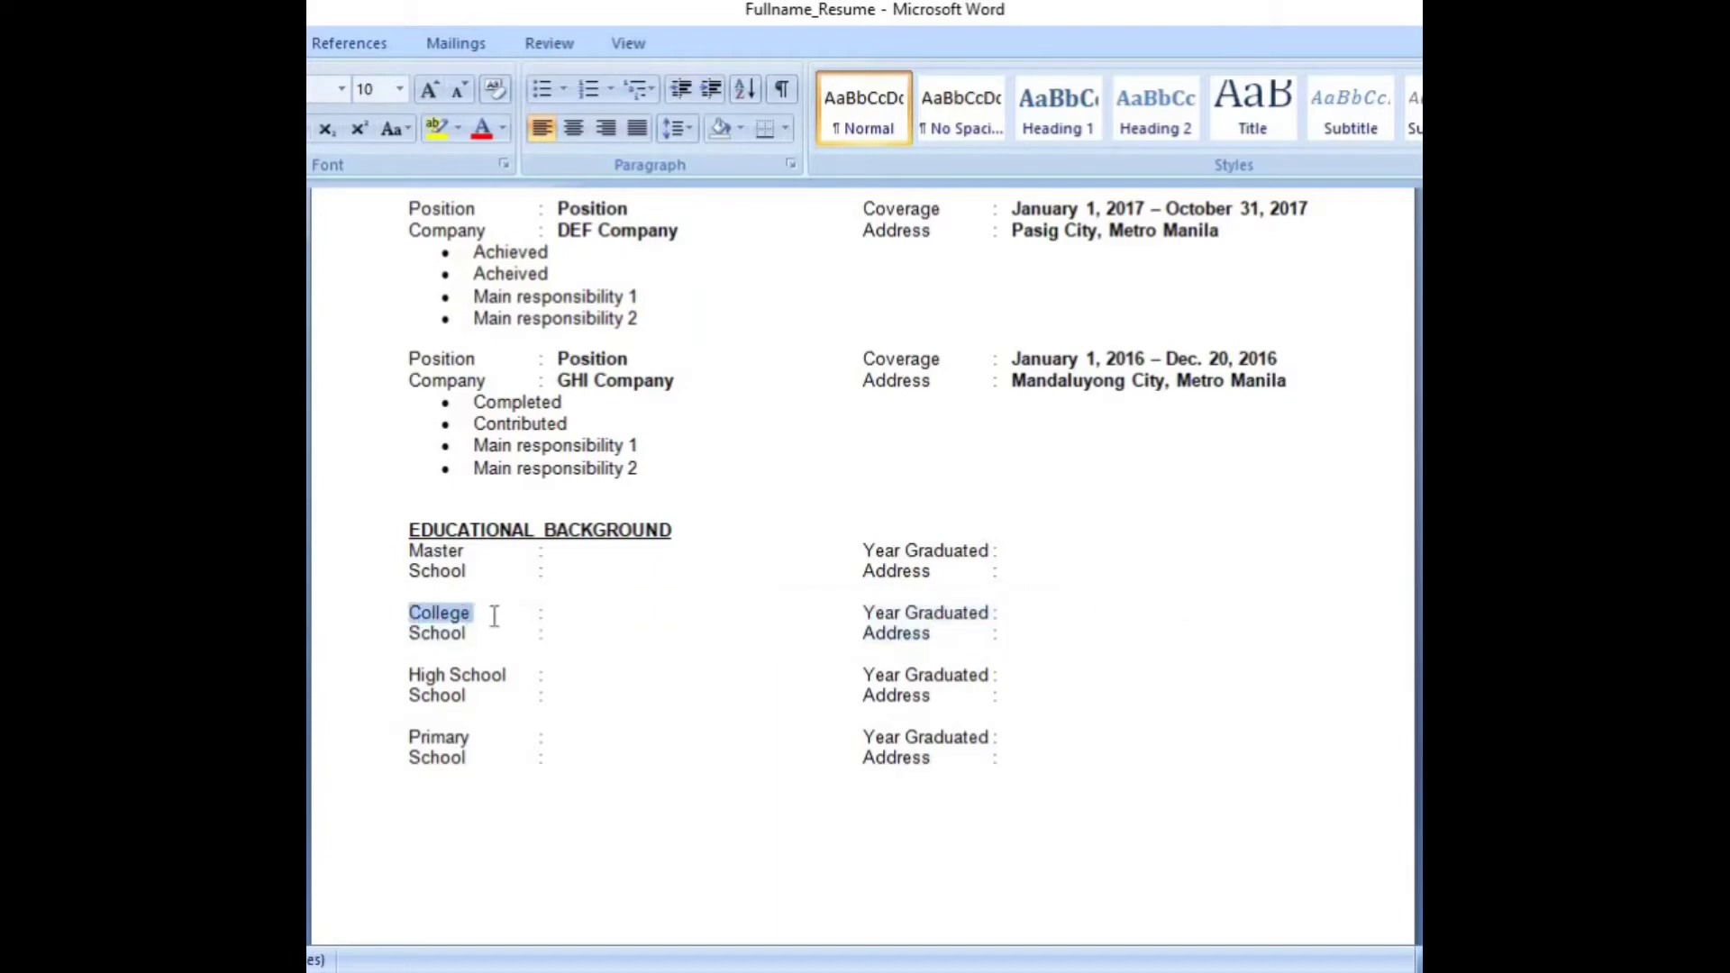
pyautogui.click(533, 734)
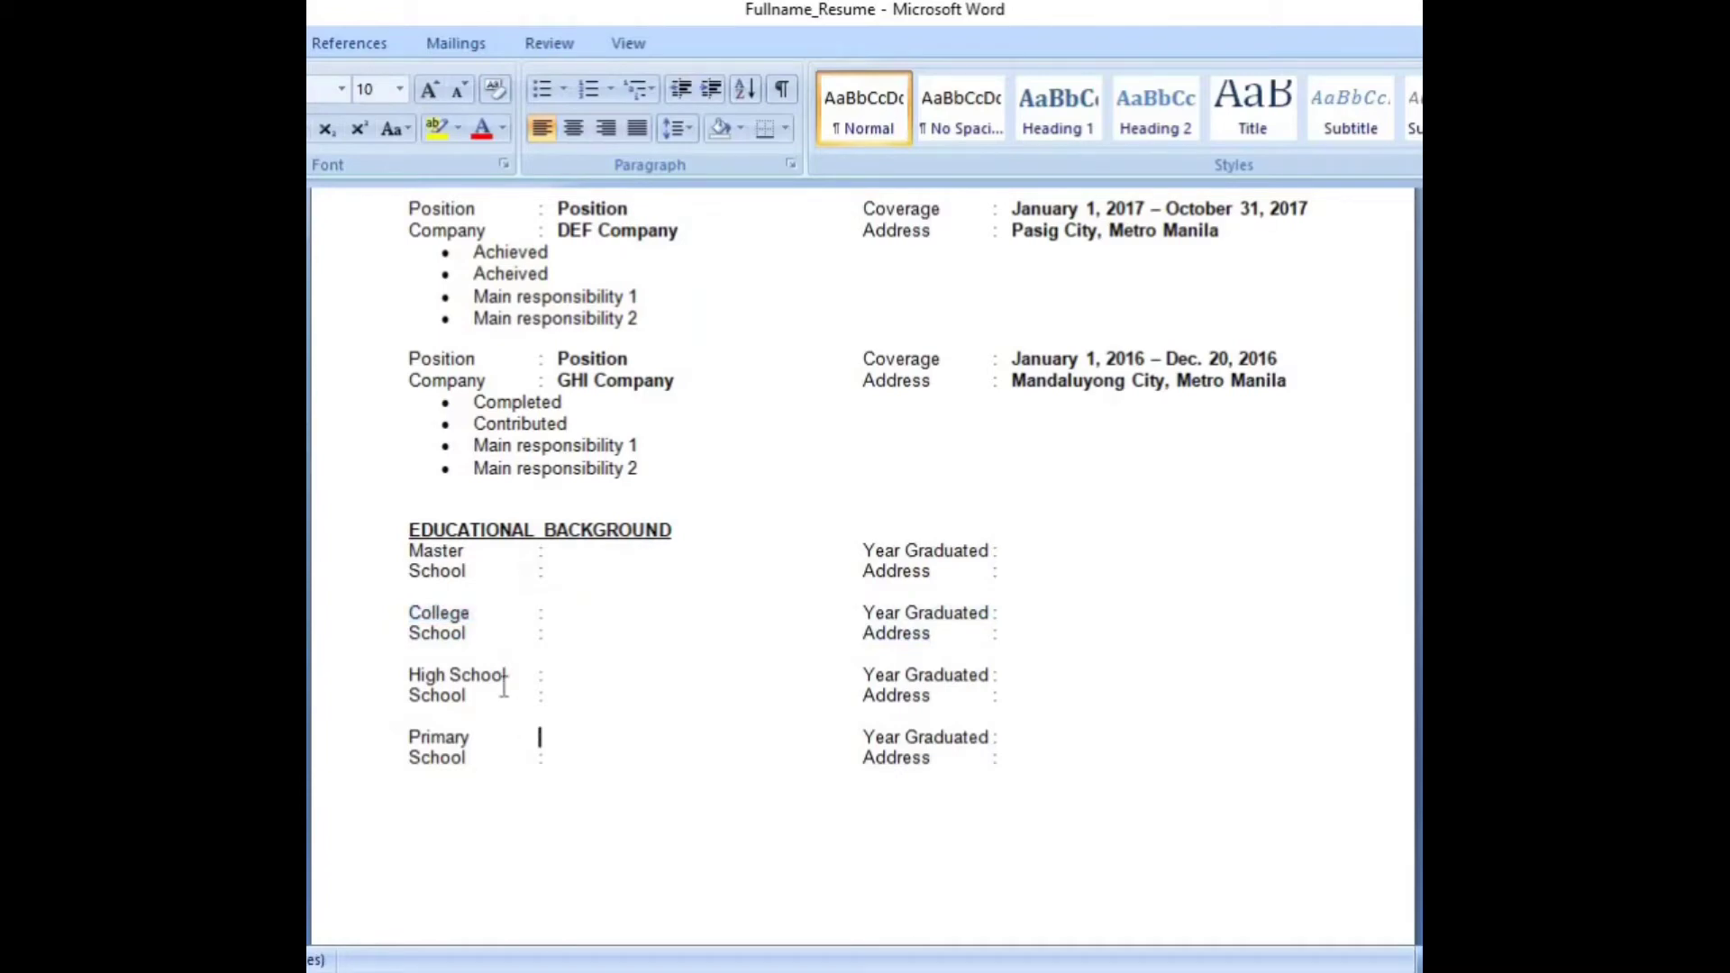
pyautogui.click(476, 695)
pyautogui.moveTo(409, 607); pyautogui.dragTo(475, 610)
pyautogui.write('Vocation')
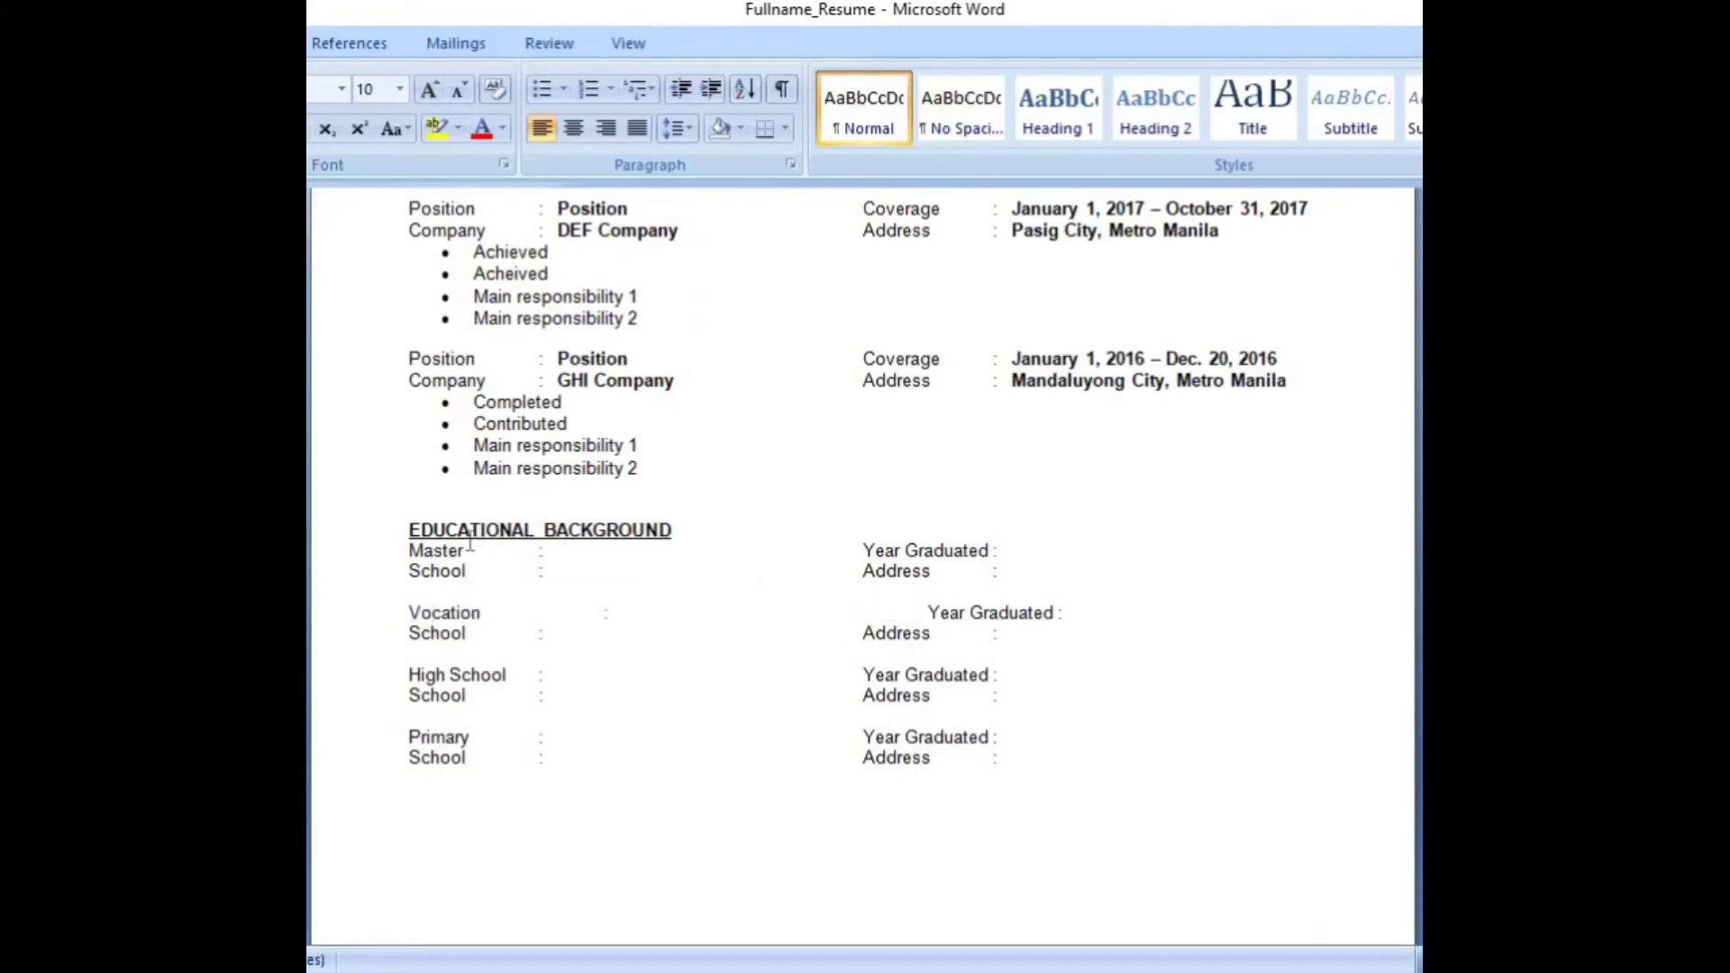
pyautogui.moveTo(408, 546); pyautogui.dragTo(1025, 569)
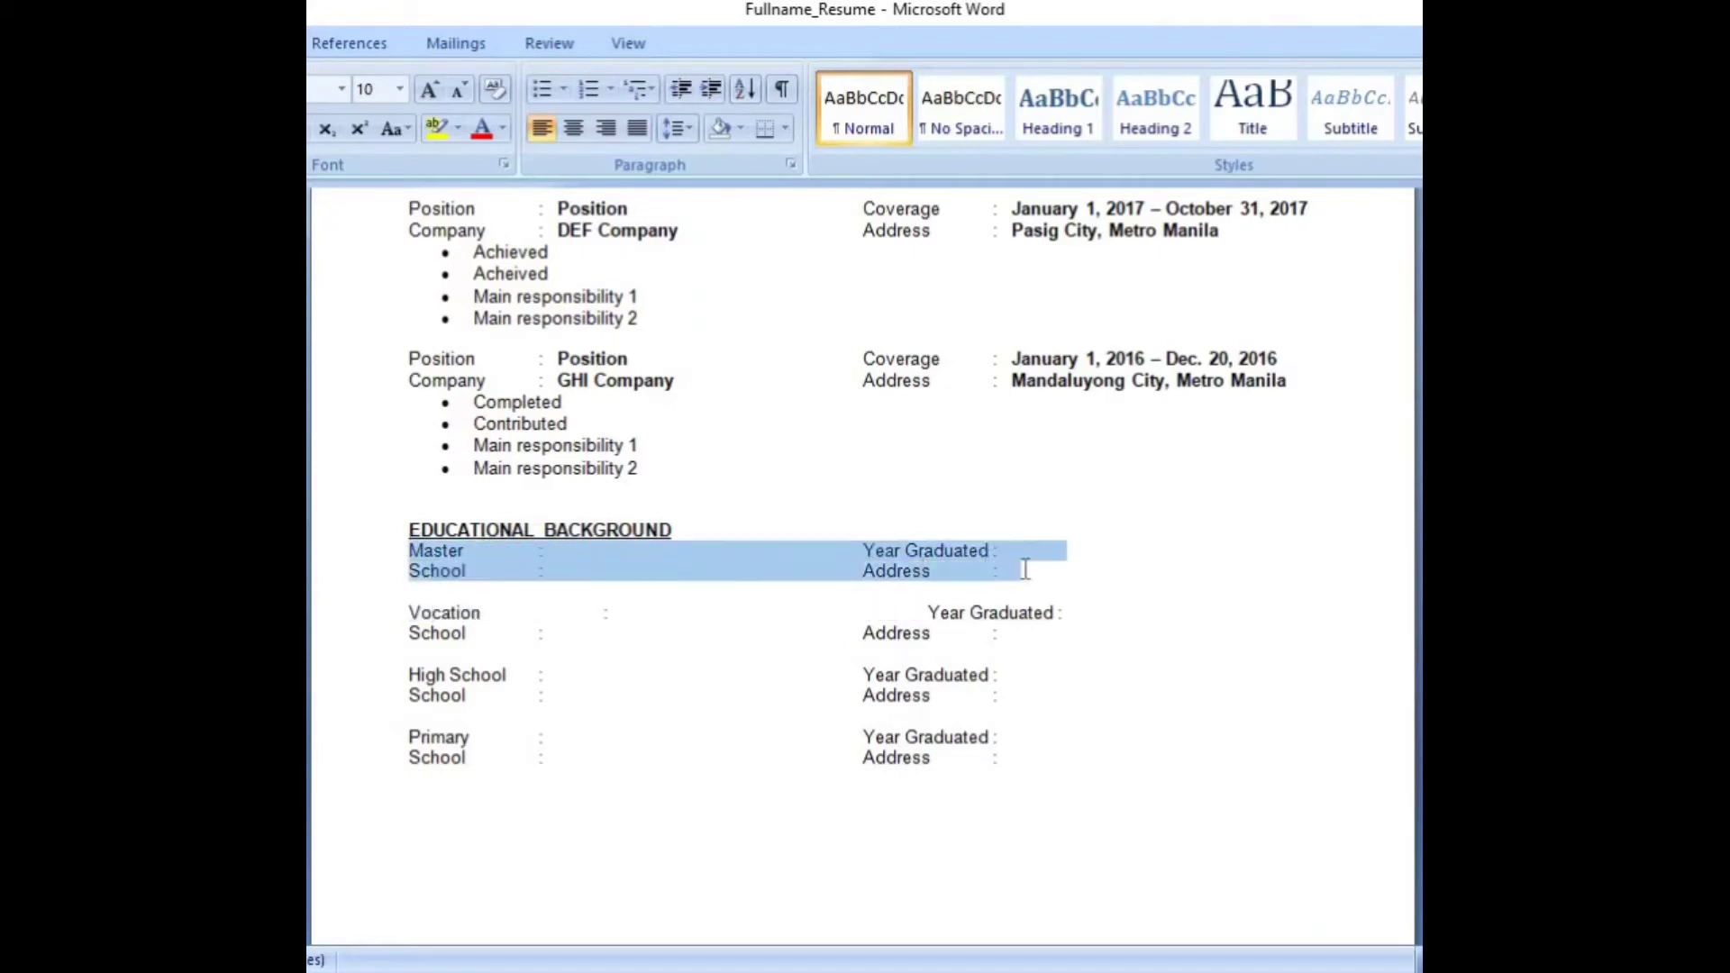
pyautogui.hotkey('ctrl', 'z')
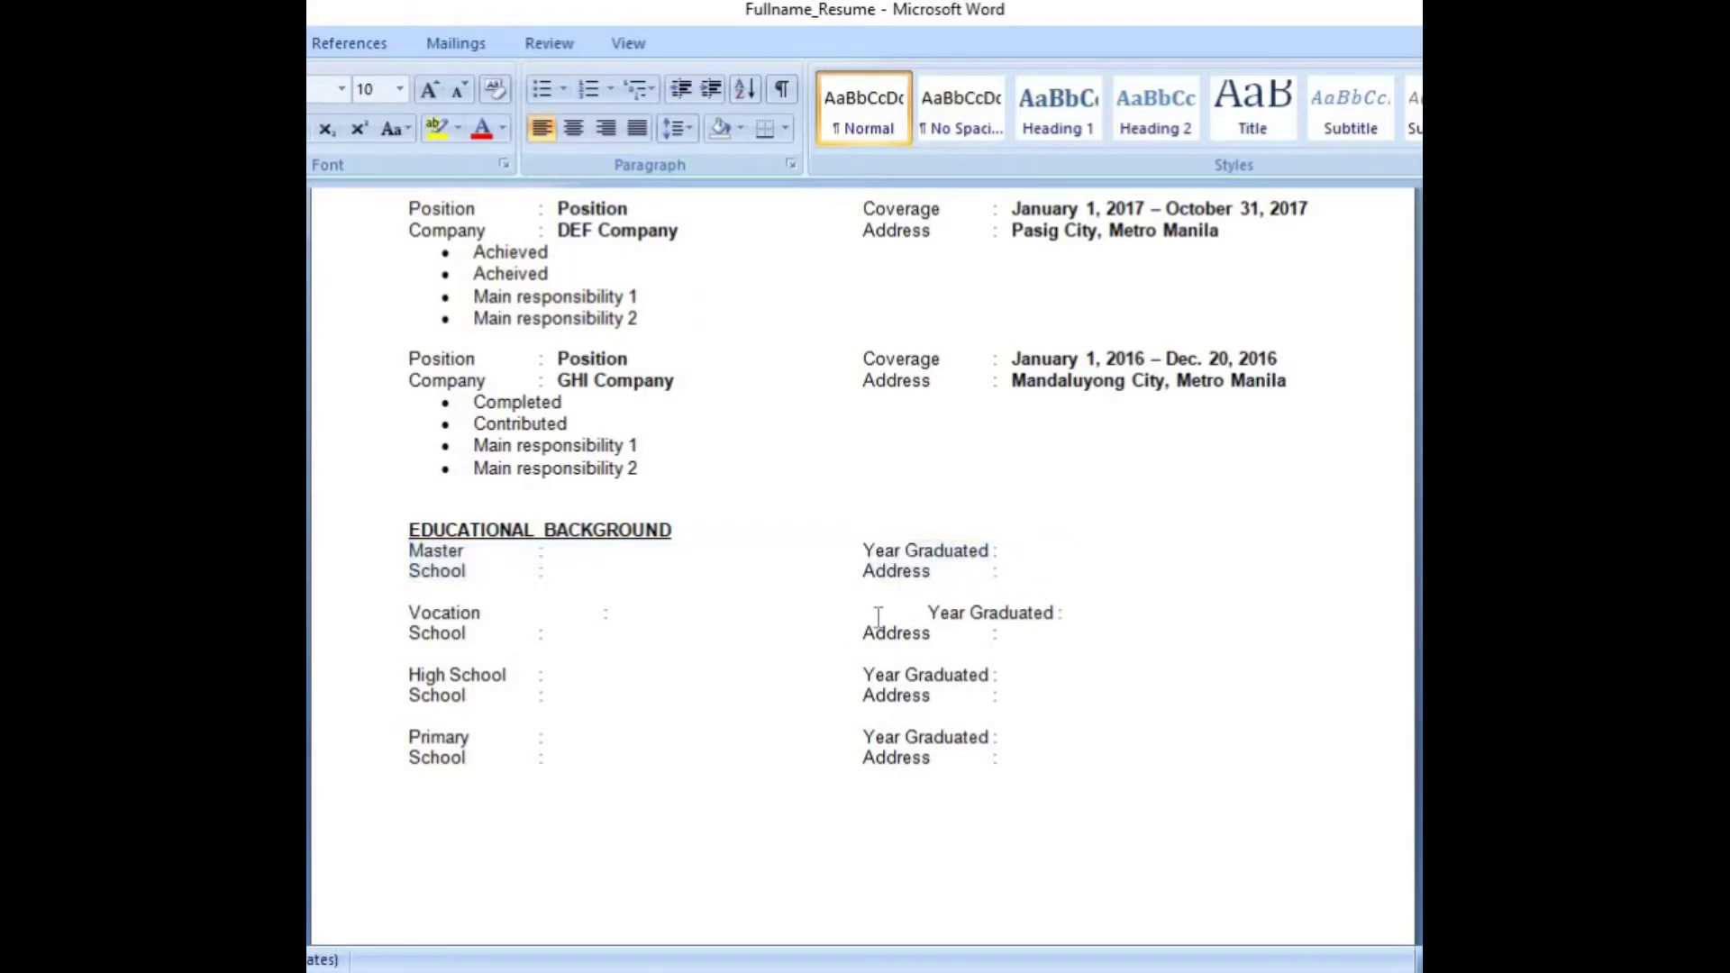
pyautogui.click(709, 635)
pyautogui.scroll(-2, 711, 627)
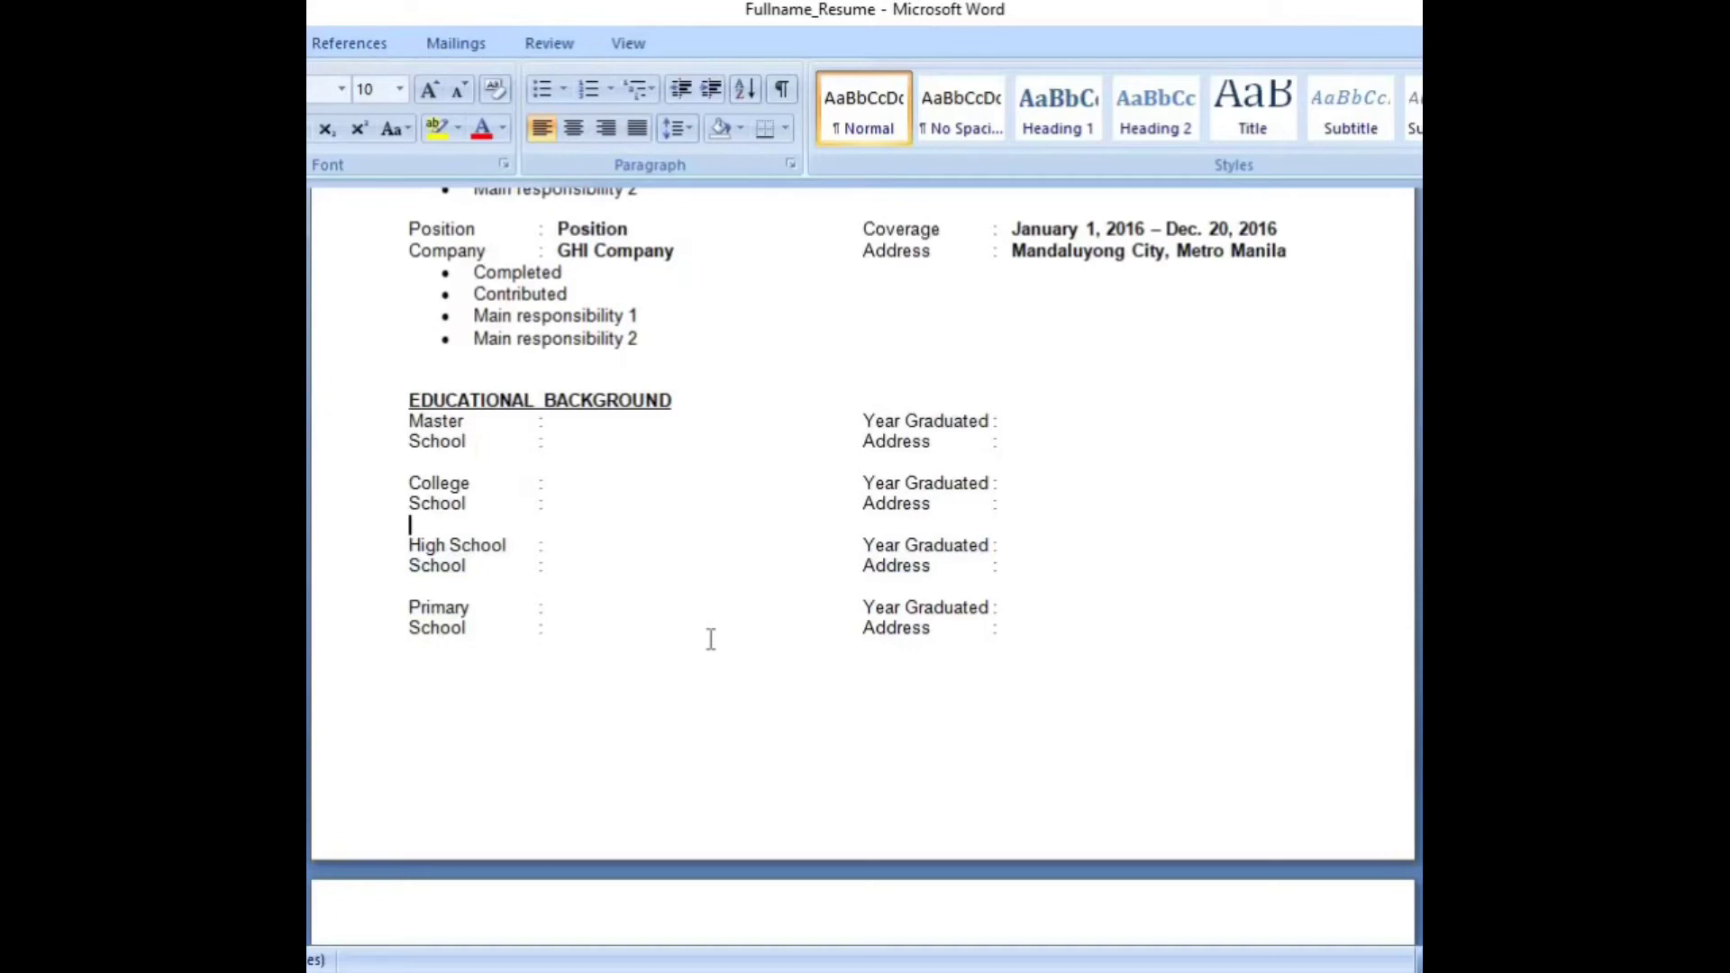
pyautogui.scroll(-6, 711, 635)
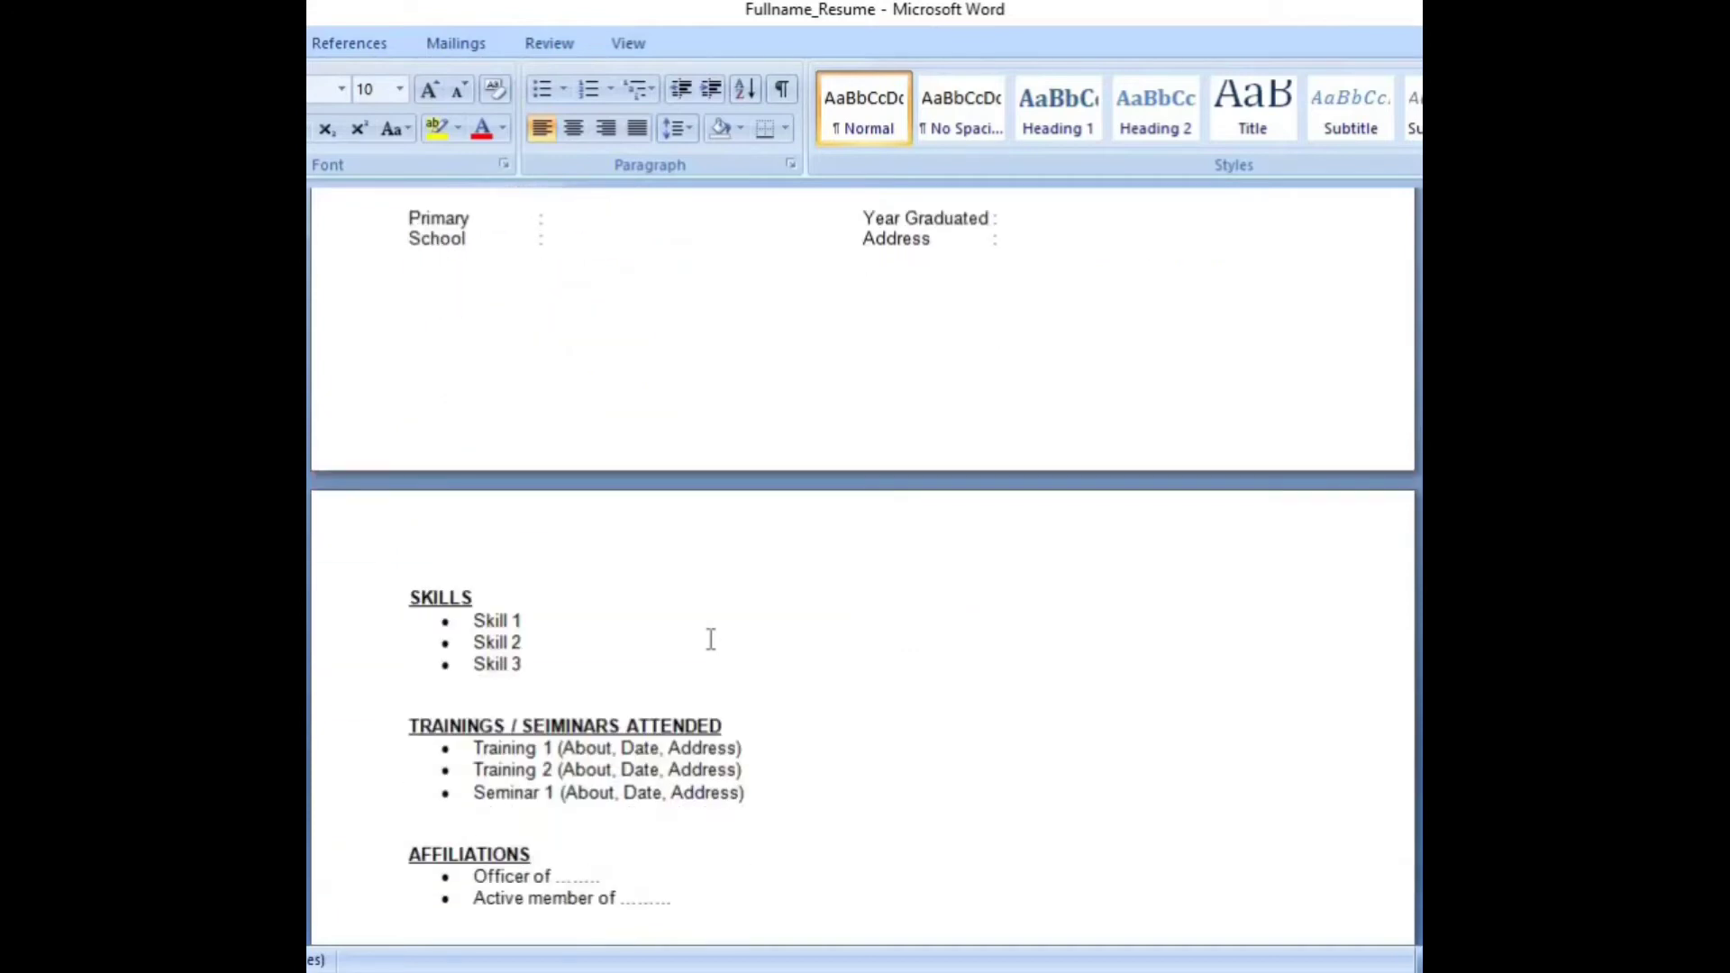
pyautogui.click(611, 633)
pyautogui.click(590, 621)
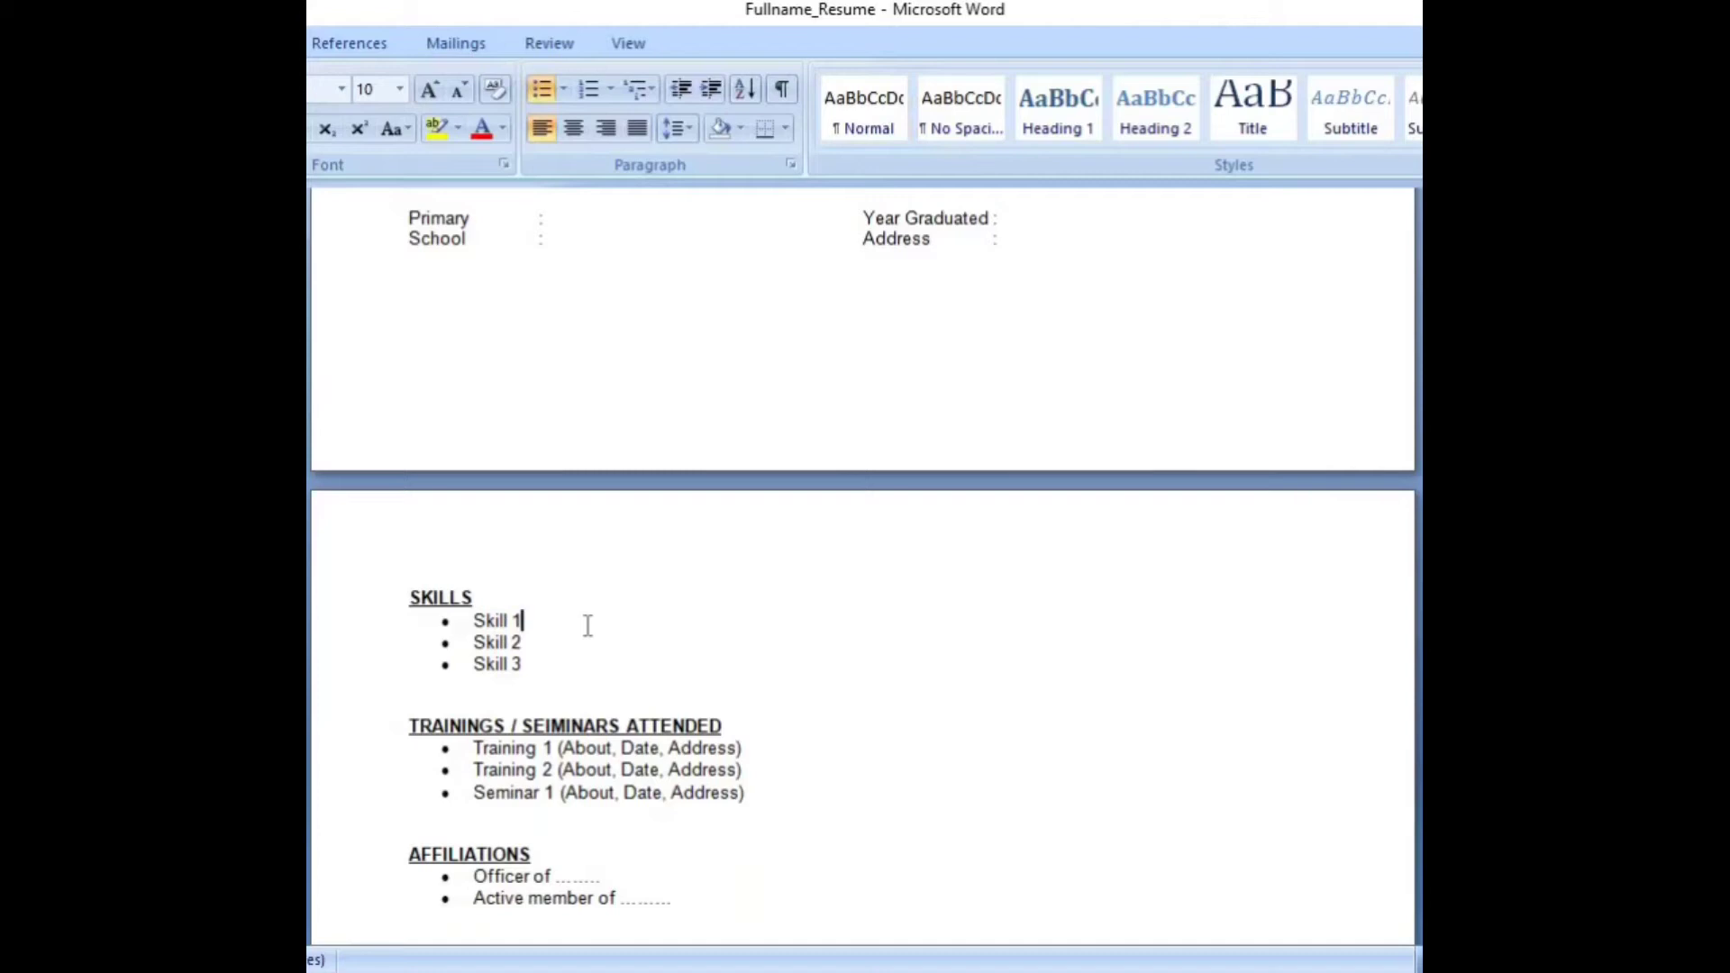
pyautogui.click(582, 638)
pyautogui.click(612, 661)
pyautogui.click(743, 712)
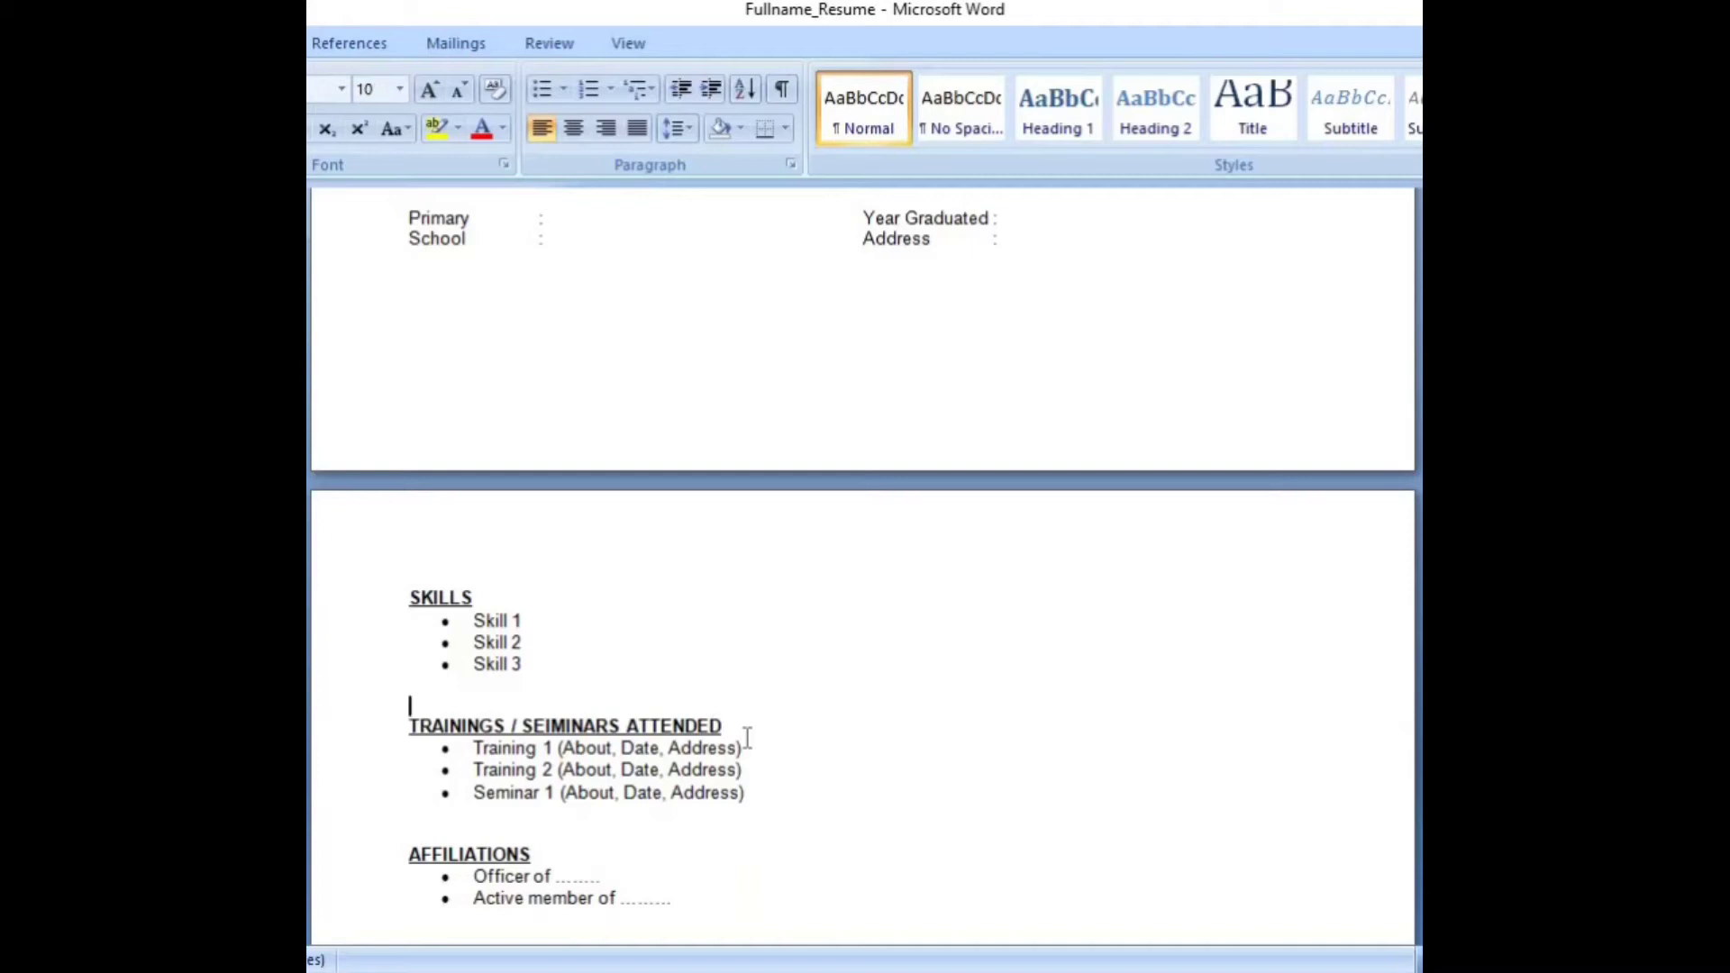
pyautogui.scroll(-1, 746, 740)
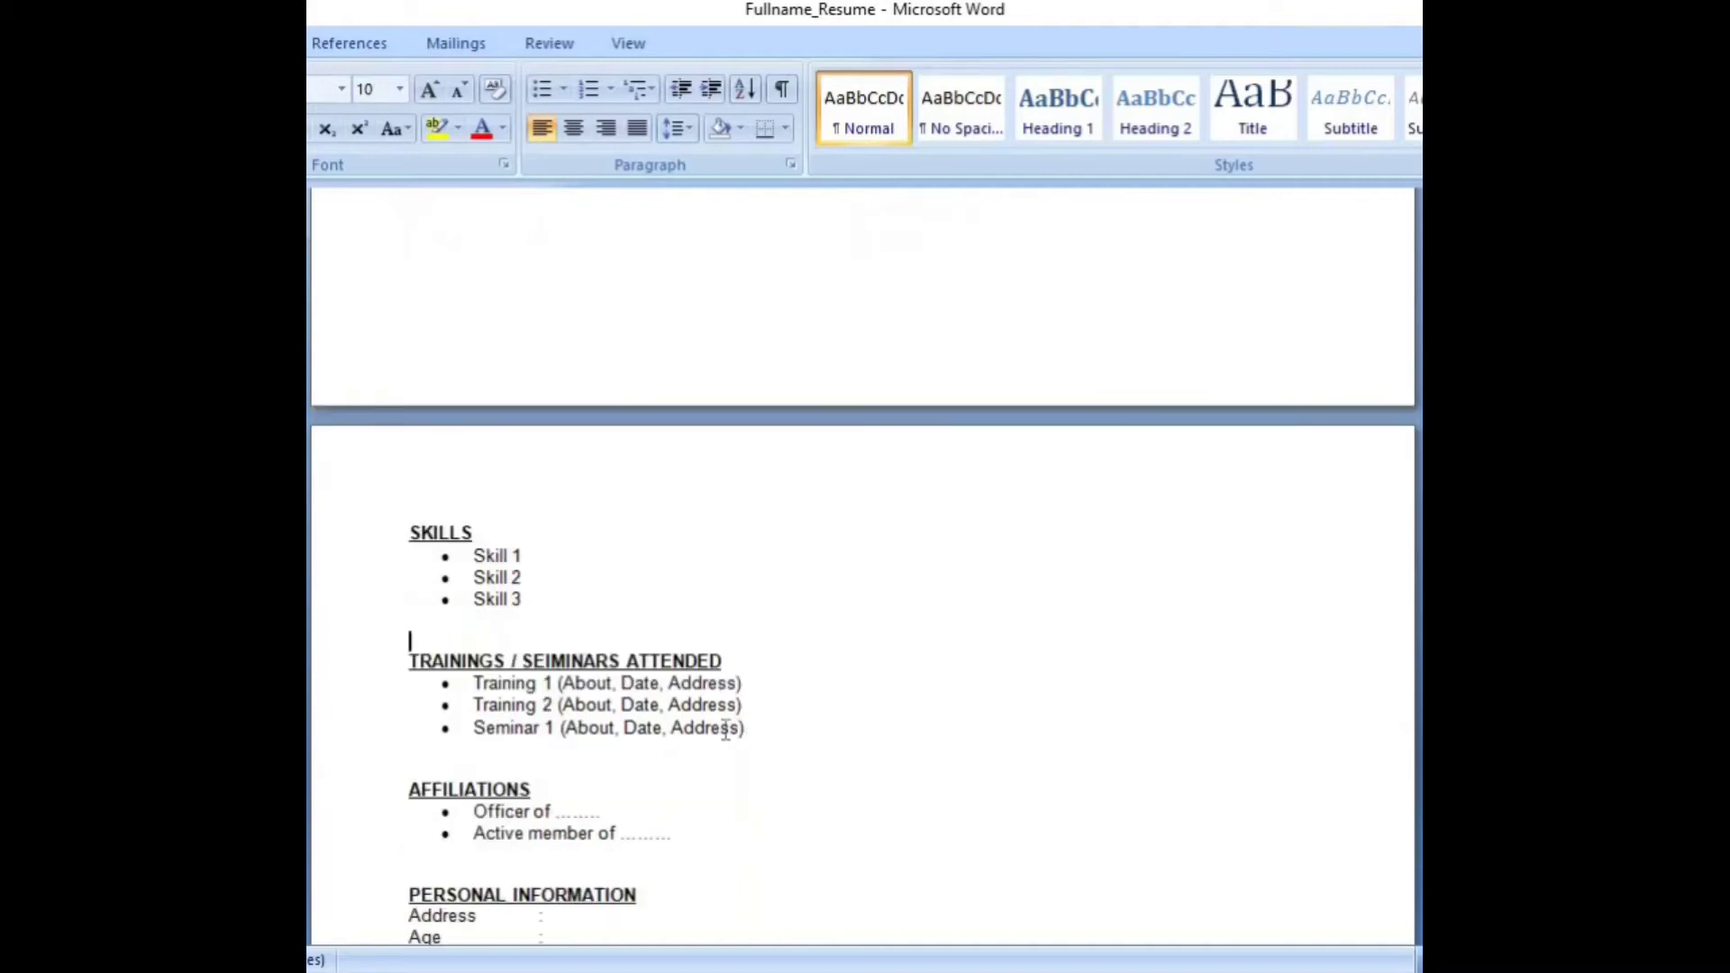
pyautogui.moveTo(409, 661); pyautogui.dragTo(731, 660)
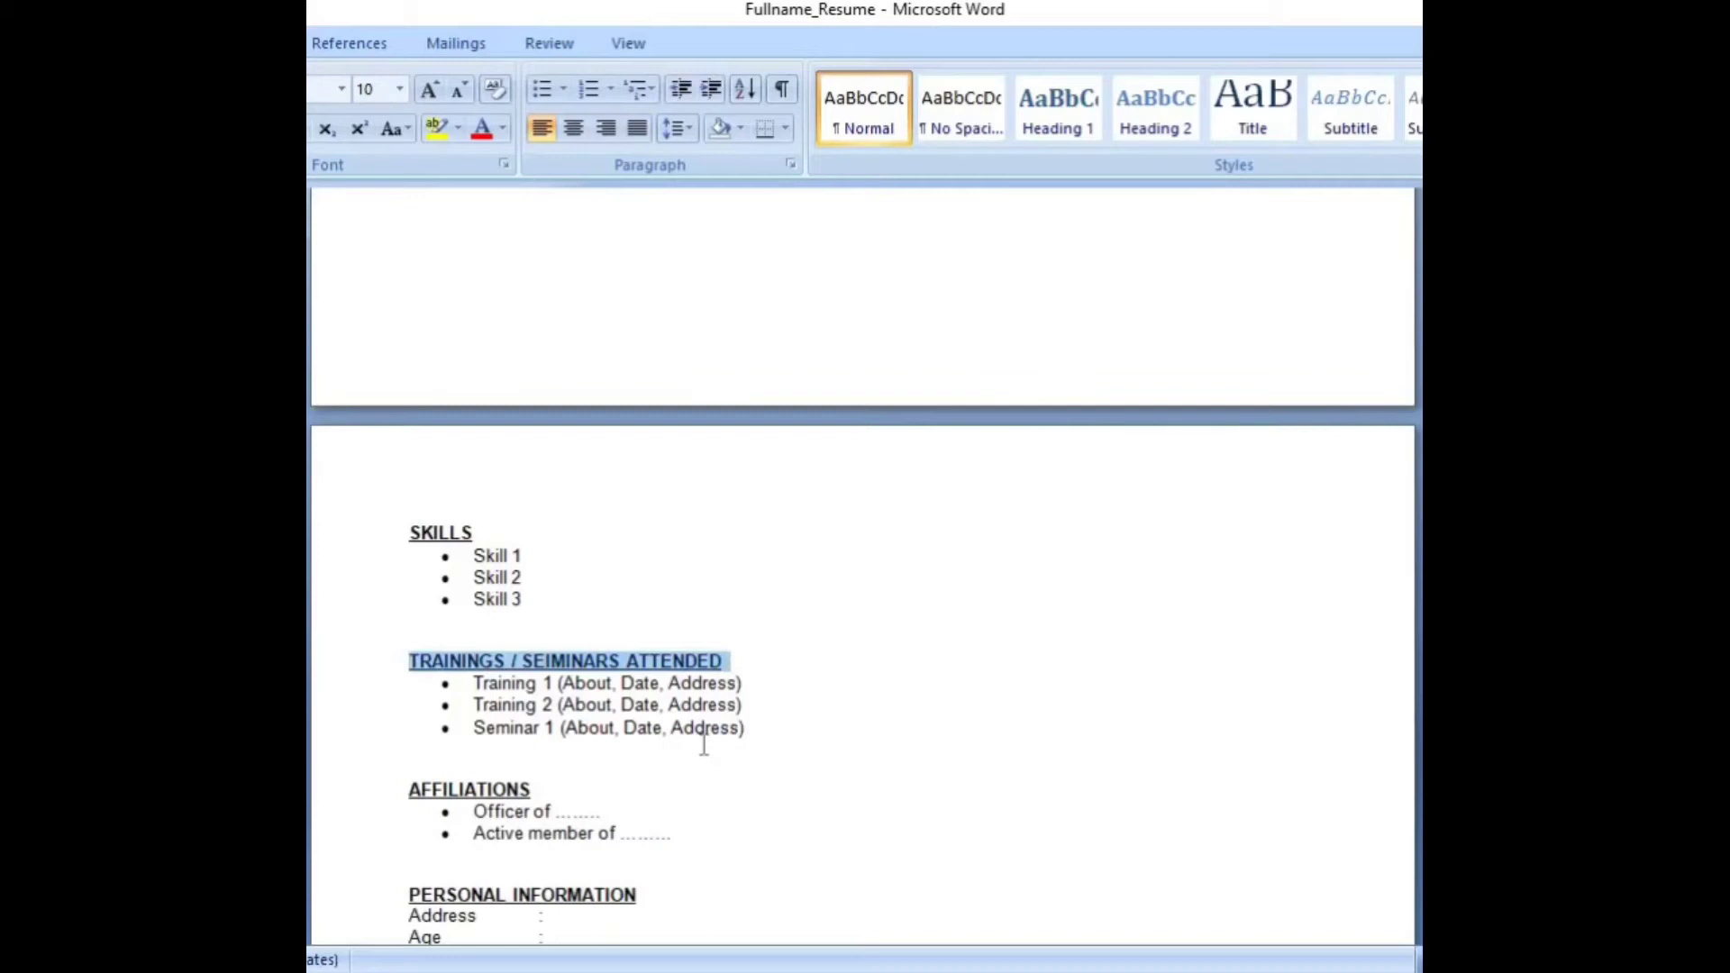
pyautogui.click(505, 687)
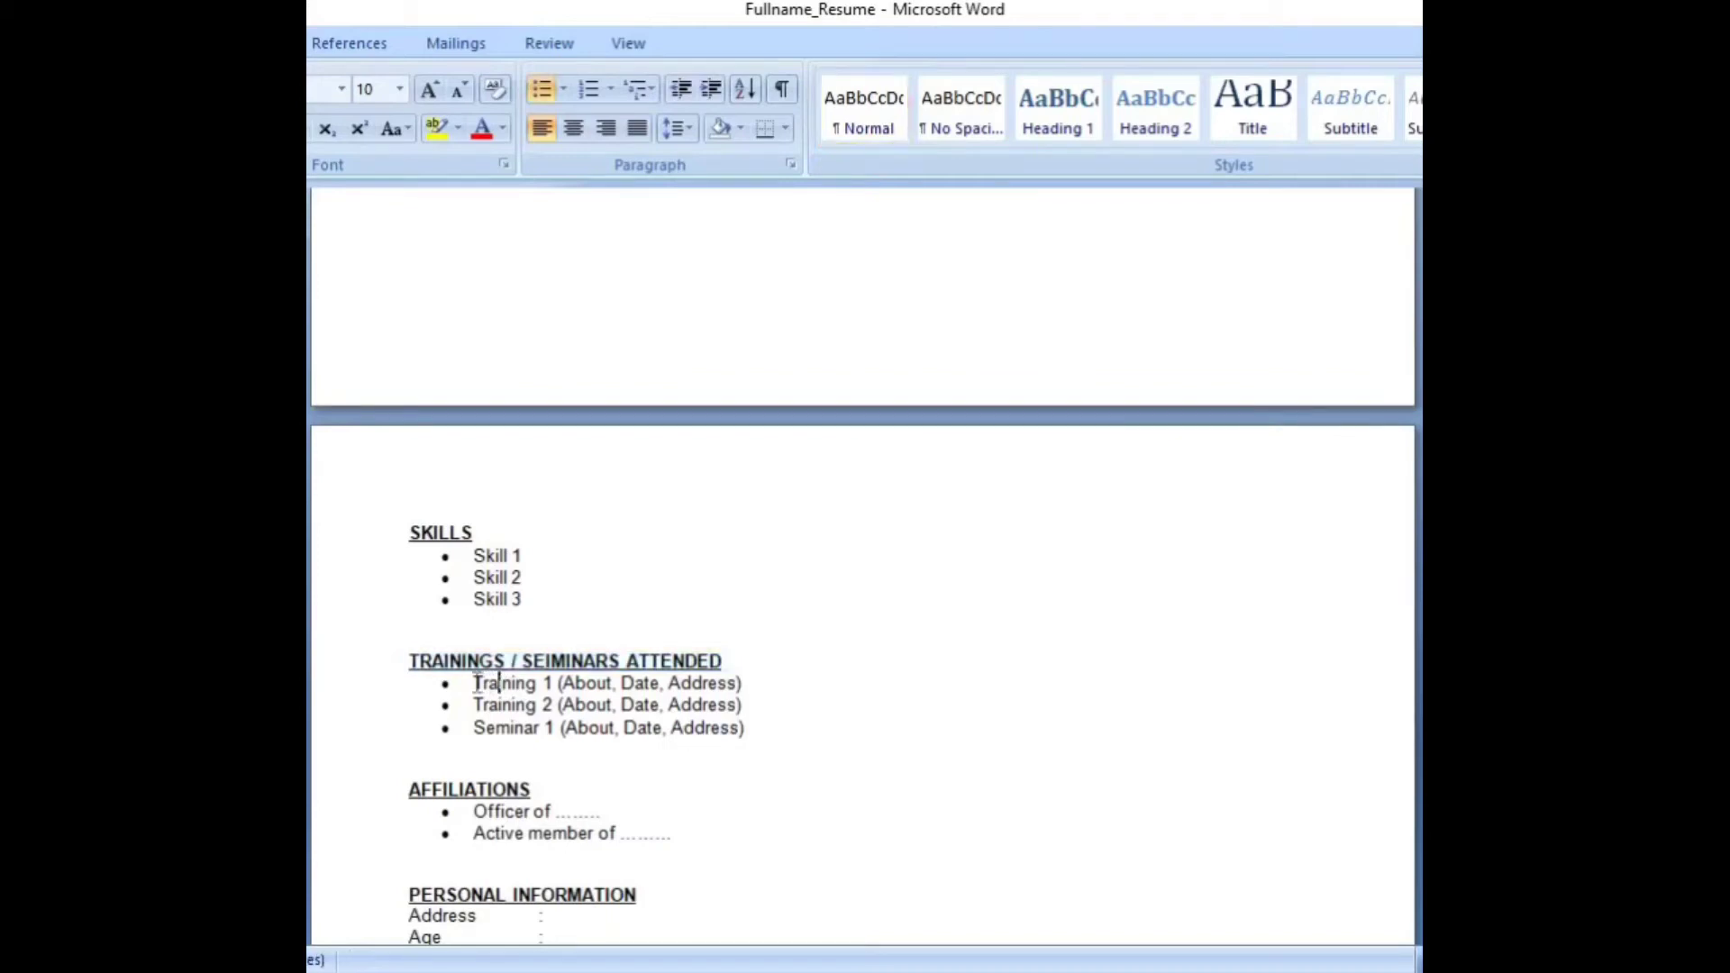
pyautogui.moveTo(478, 683); pyautogui.dragTo(614, 683)
pyautogui.click(844, 714)
pyautogui.doubleClick(672, 685)
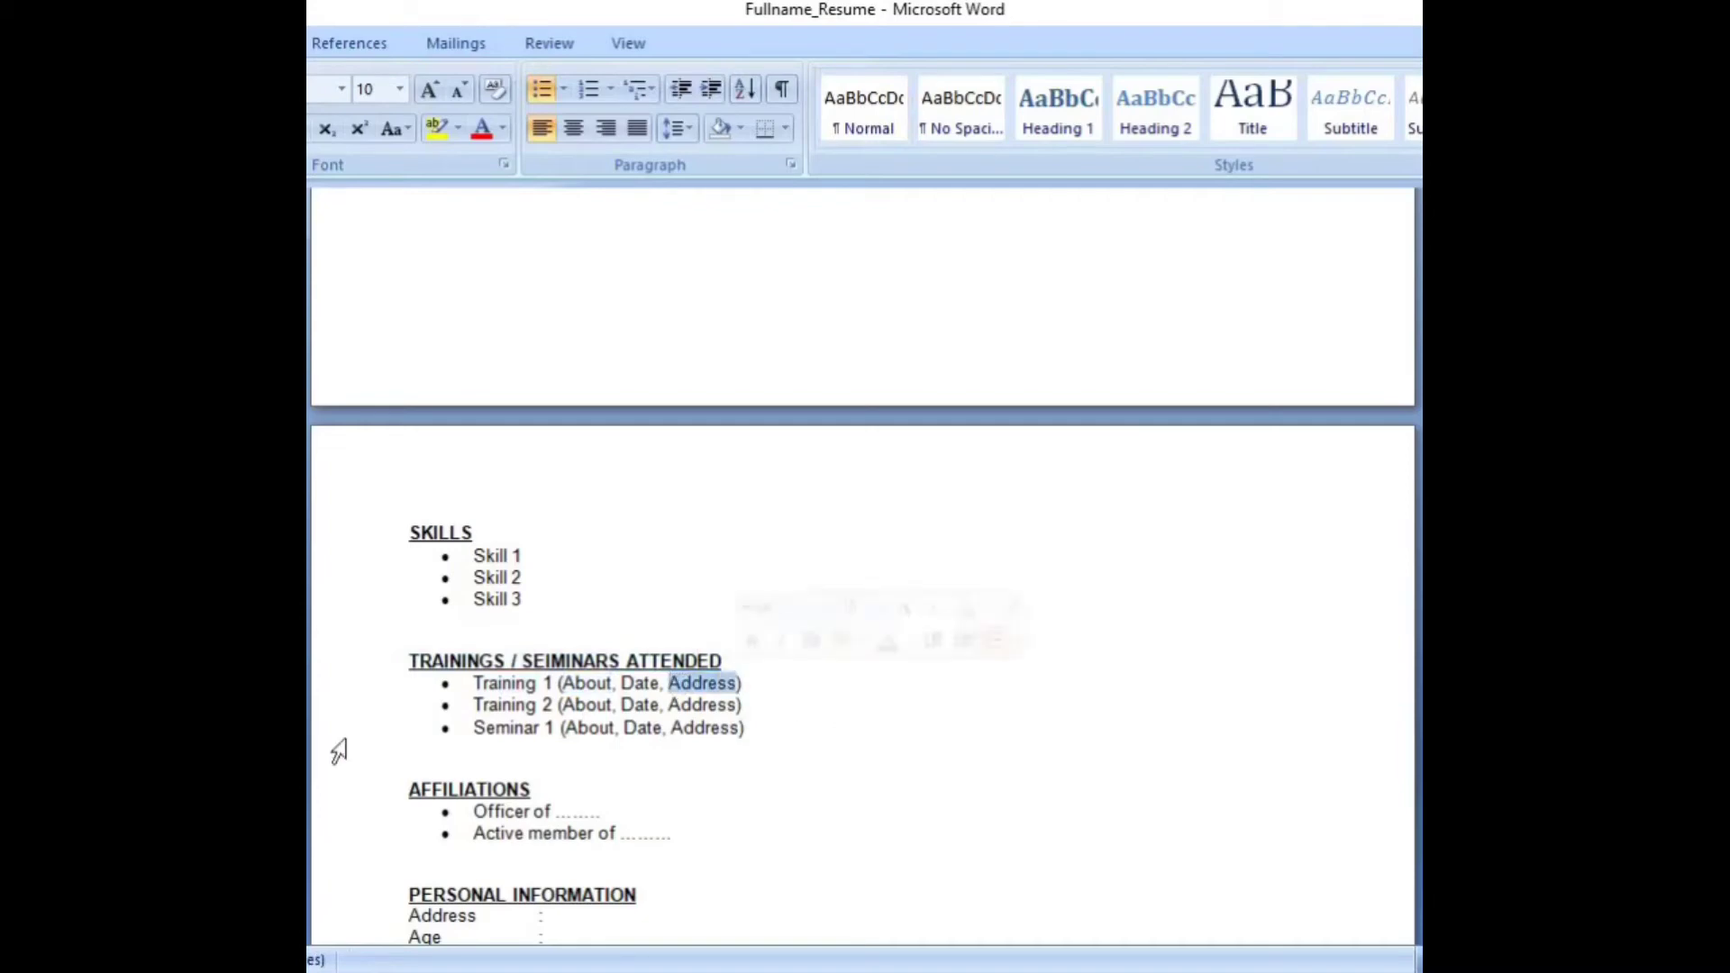
pyautogui.click(512, 687)
pyautogui.click(514, 728)
pyautogui.scroll(-2, 690, 753)
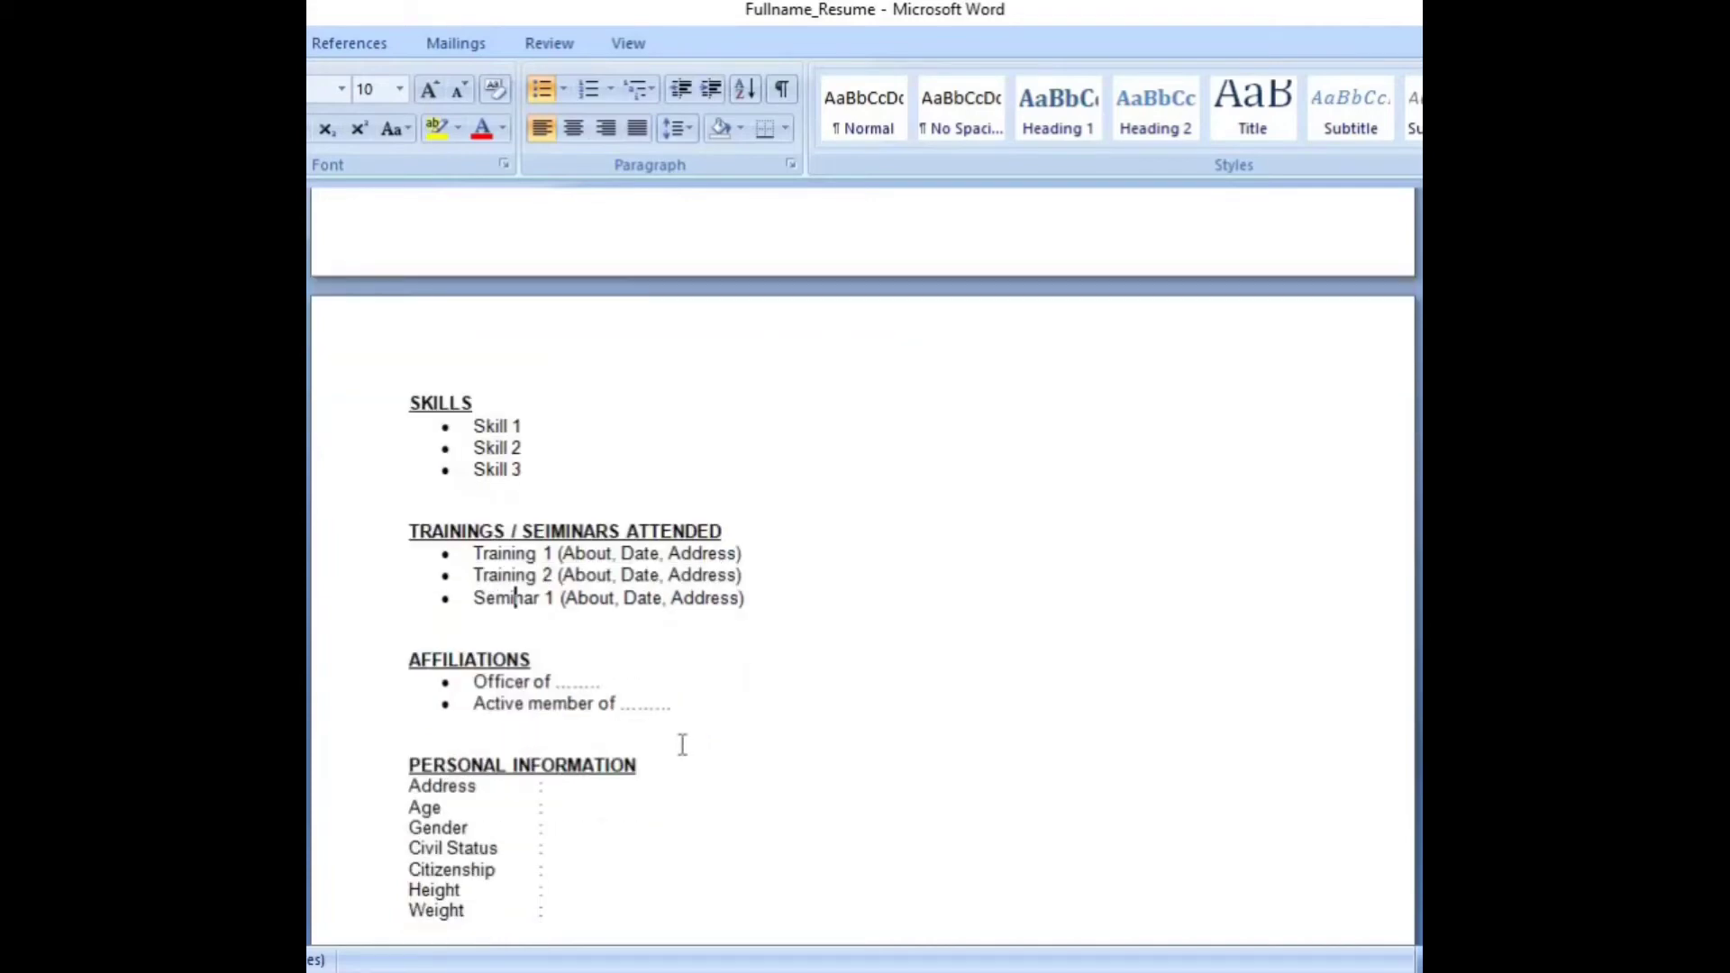
pyautogui.click(557, 682)
pyautogui.click(723, 699)
pyautogui.scroll(-1, 724, 699)
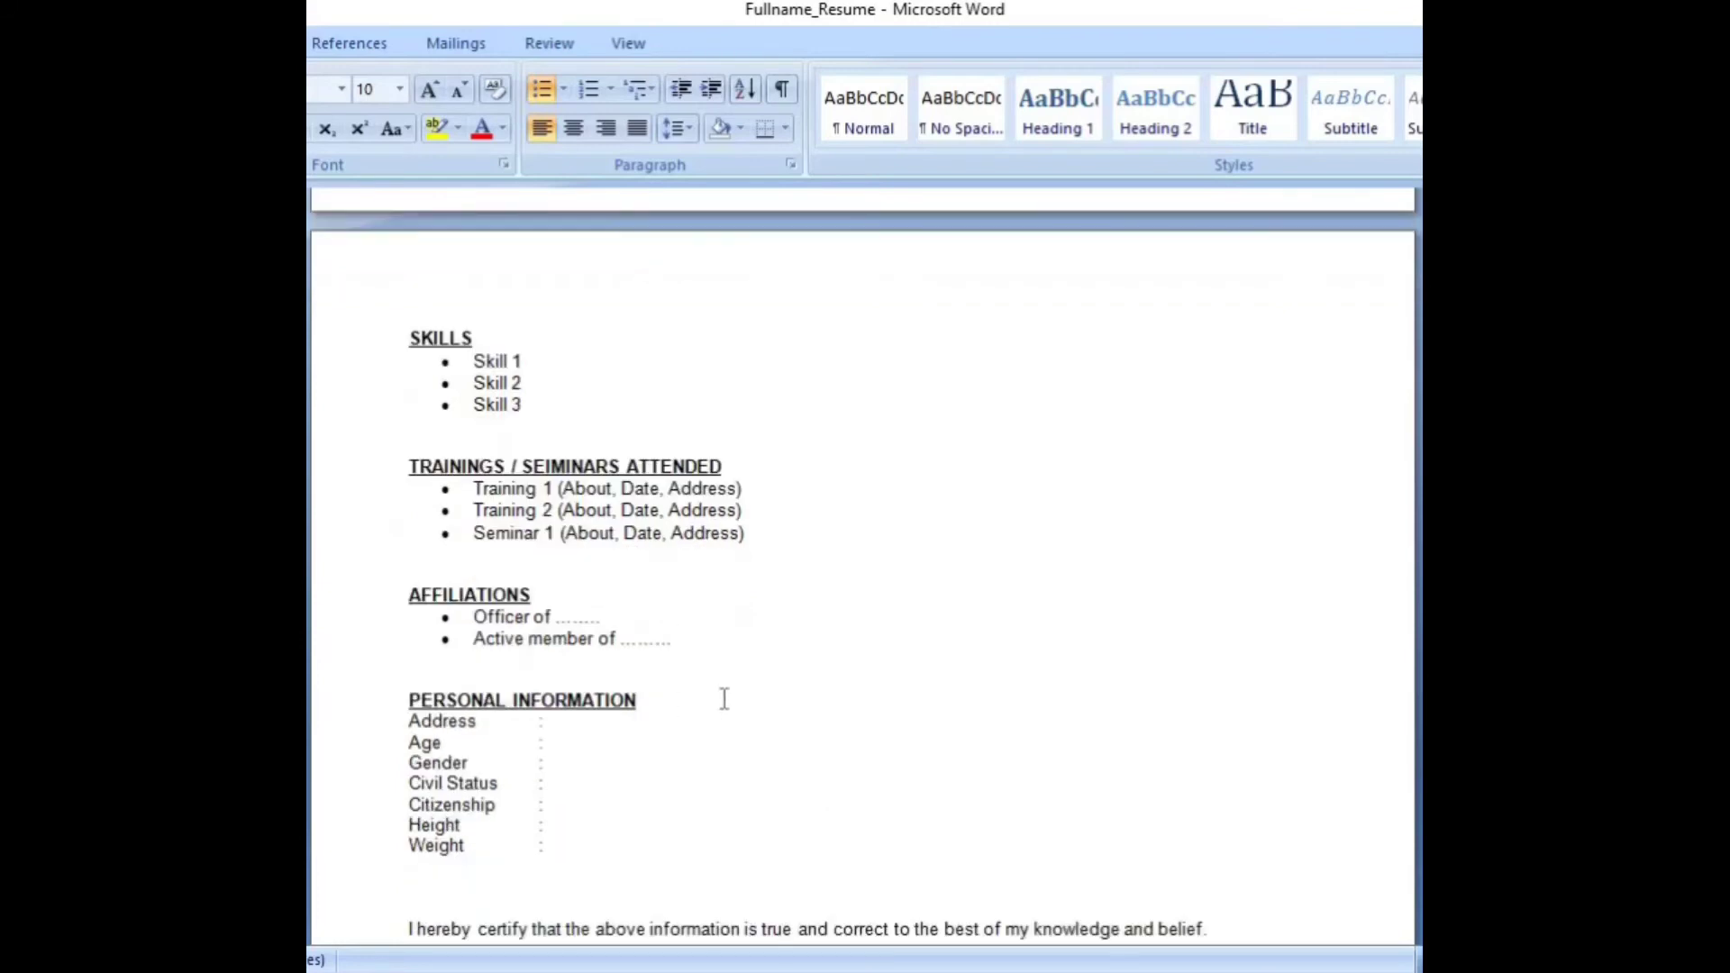
pyautogui.scroll(-1, 723, 699)
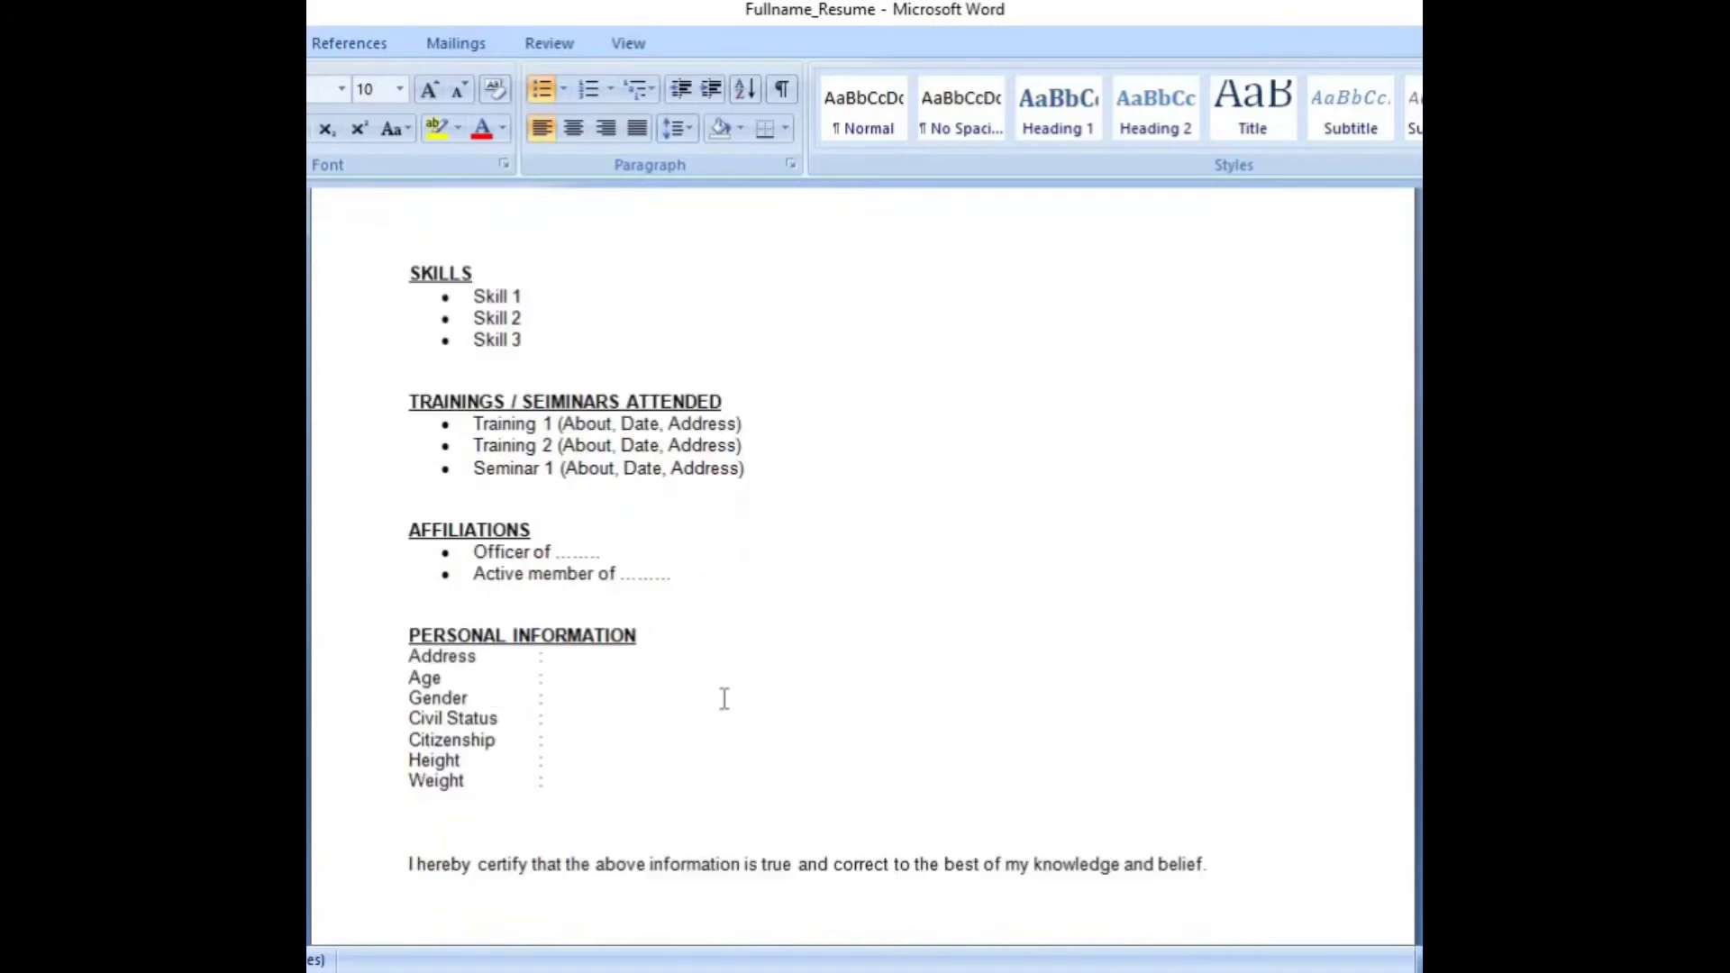
pyautogui.click(626, 657)
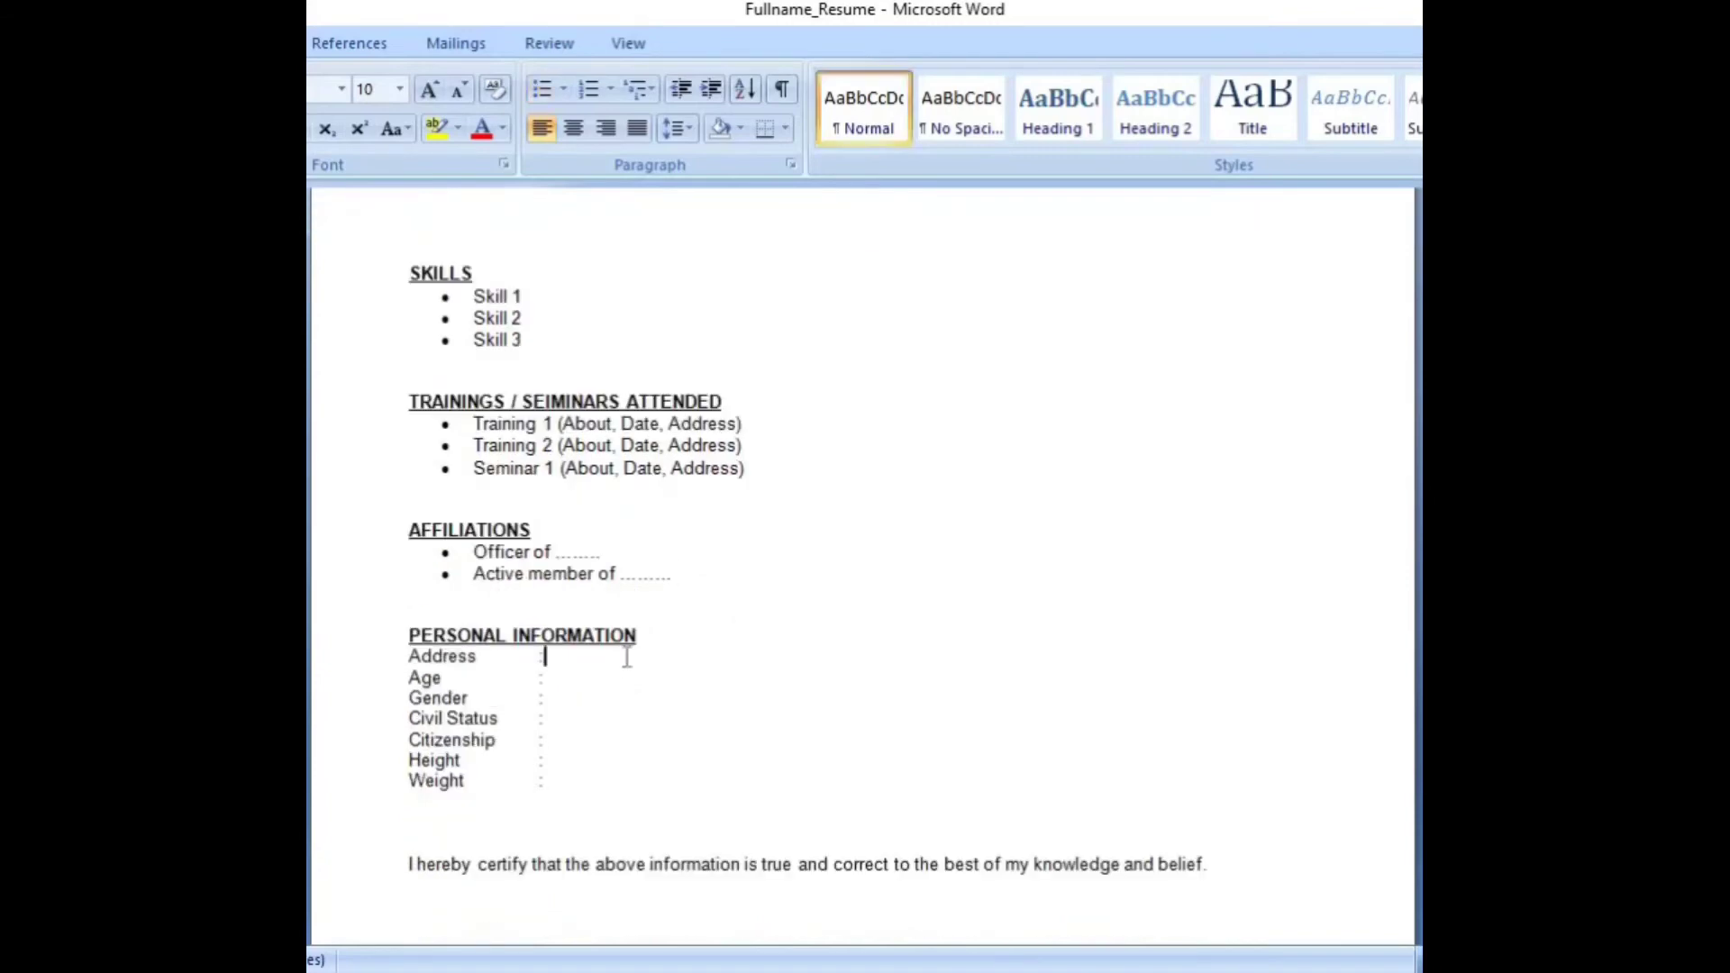
pyautogui.click(577, 681)
pyautogui.click(568, 701)
pyautogui.click(591, 721)
pyautogui.click(590, 742)
pyautogui.click(587, 762)
pyautogui.click(586, 778)
pyautogui.scroll(-2, 634, 769)
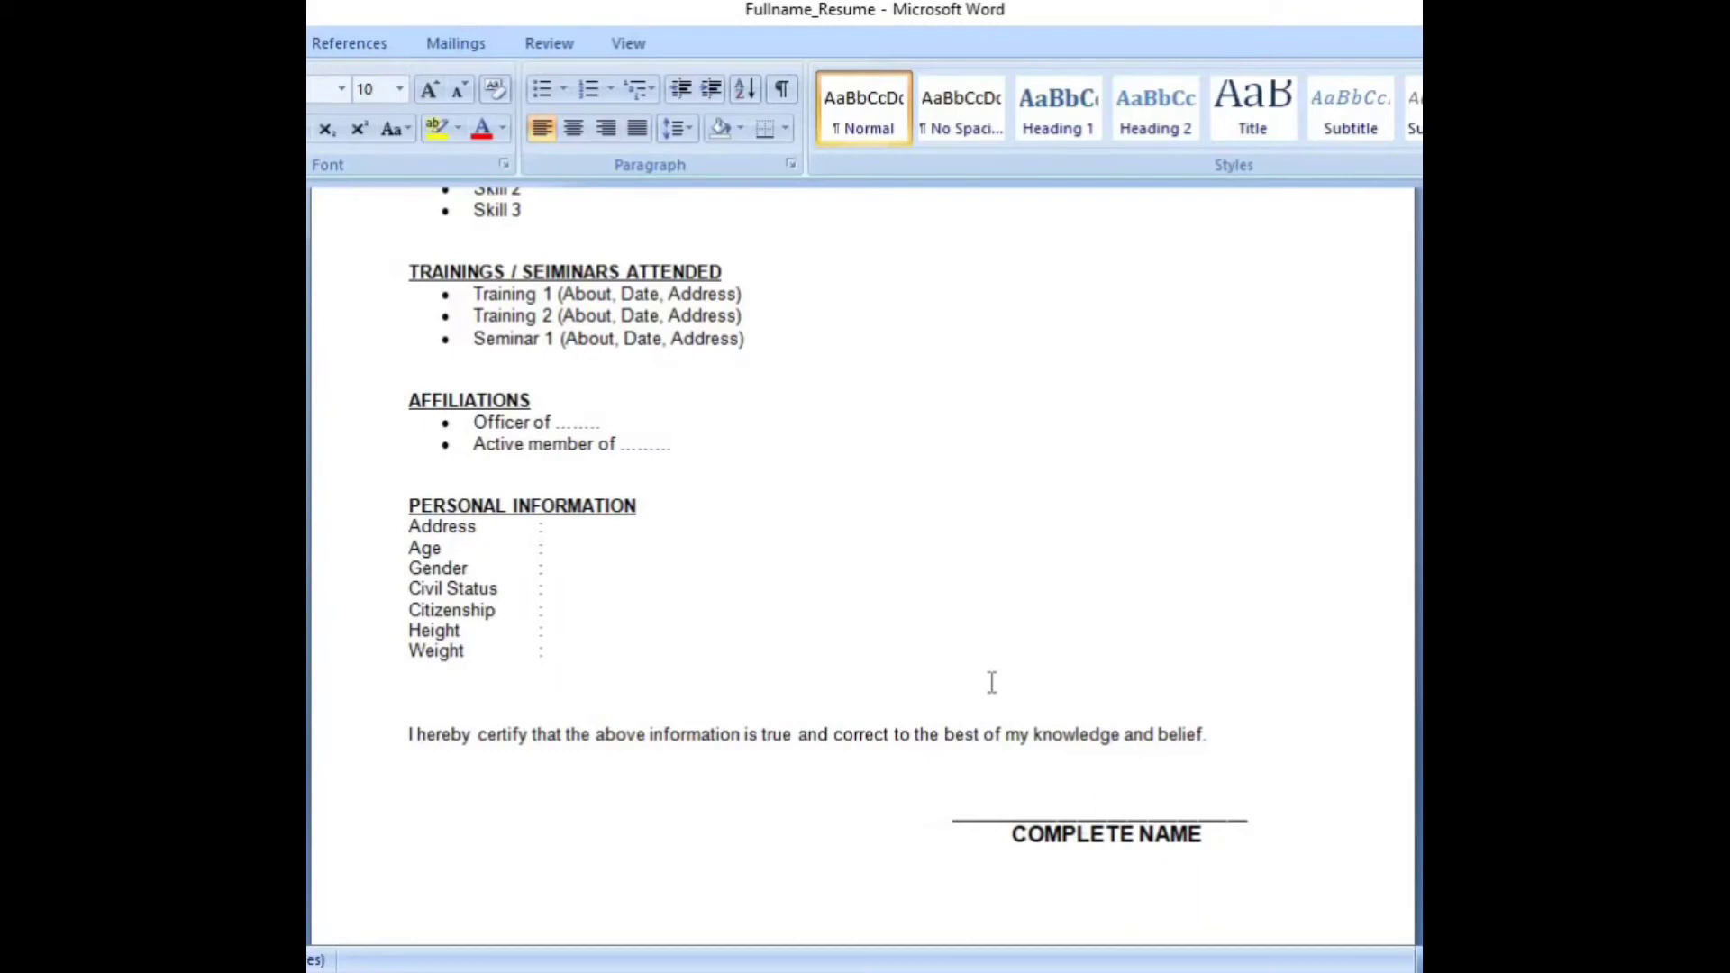
pyautogui.scroll(12, 992, 682)
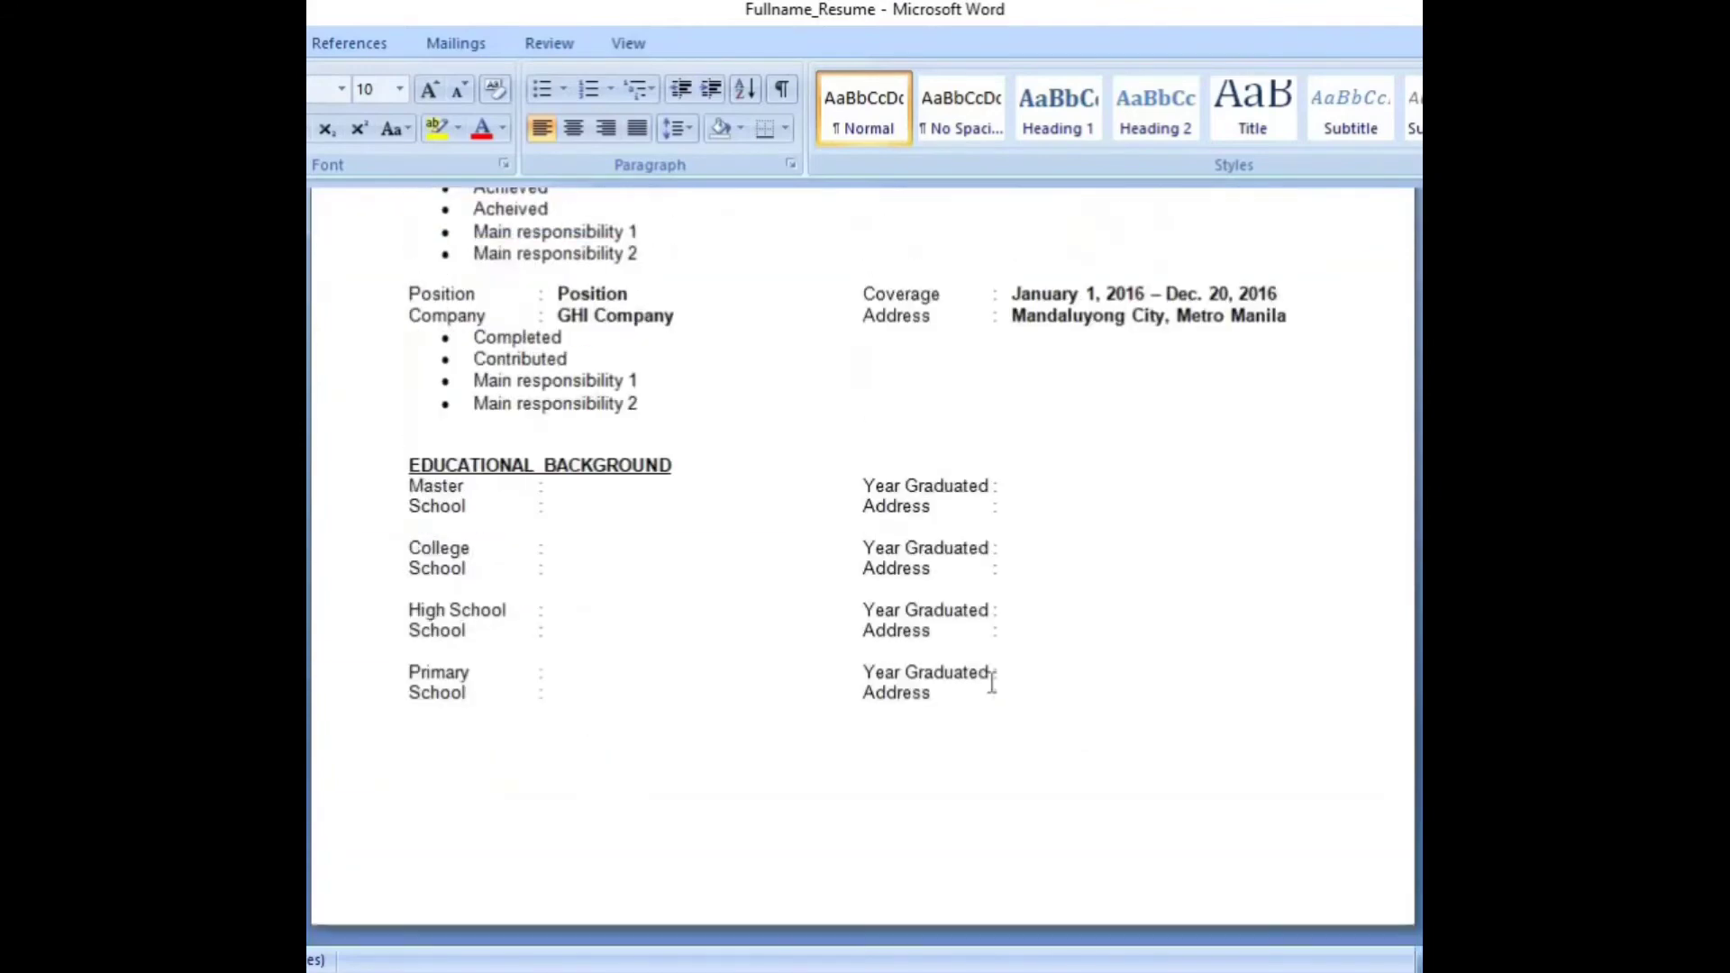
pyautogui.scroll(8, 992, 682)
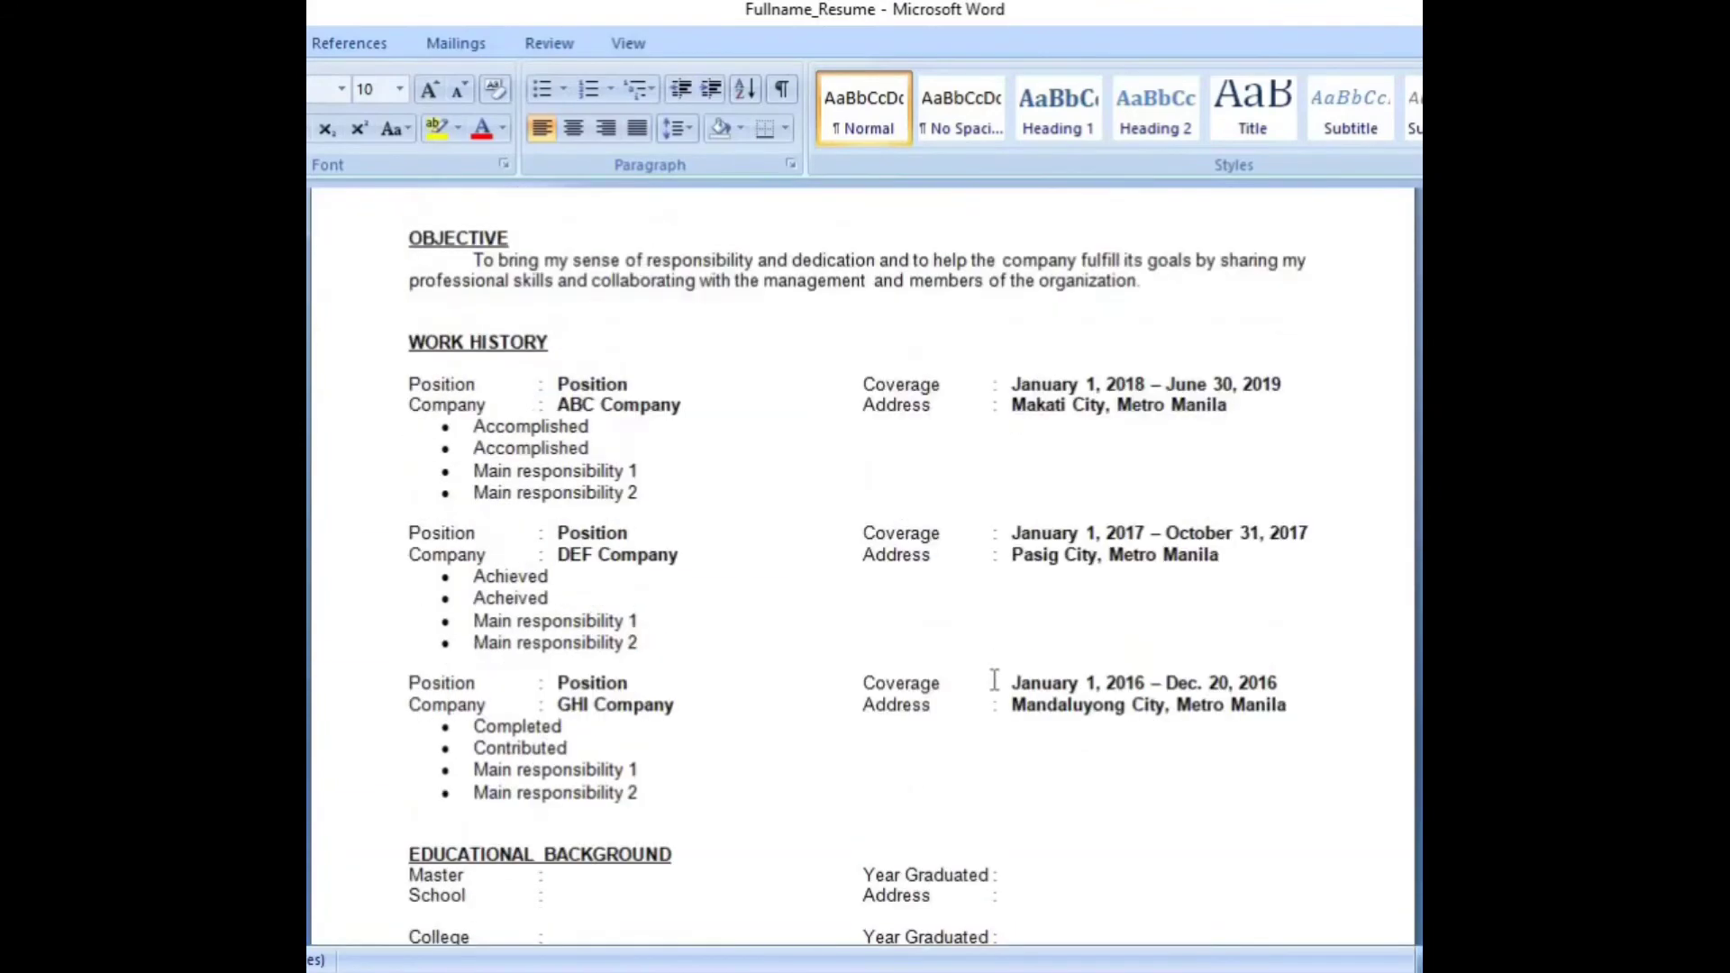
pyautogui.scroll(4, 994, 680)
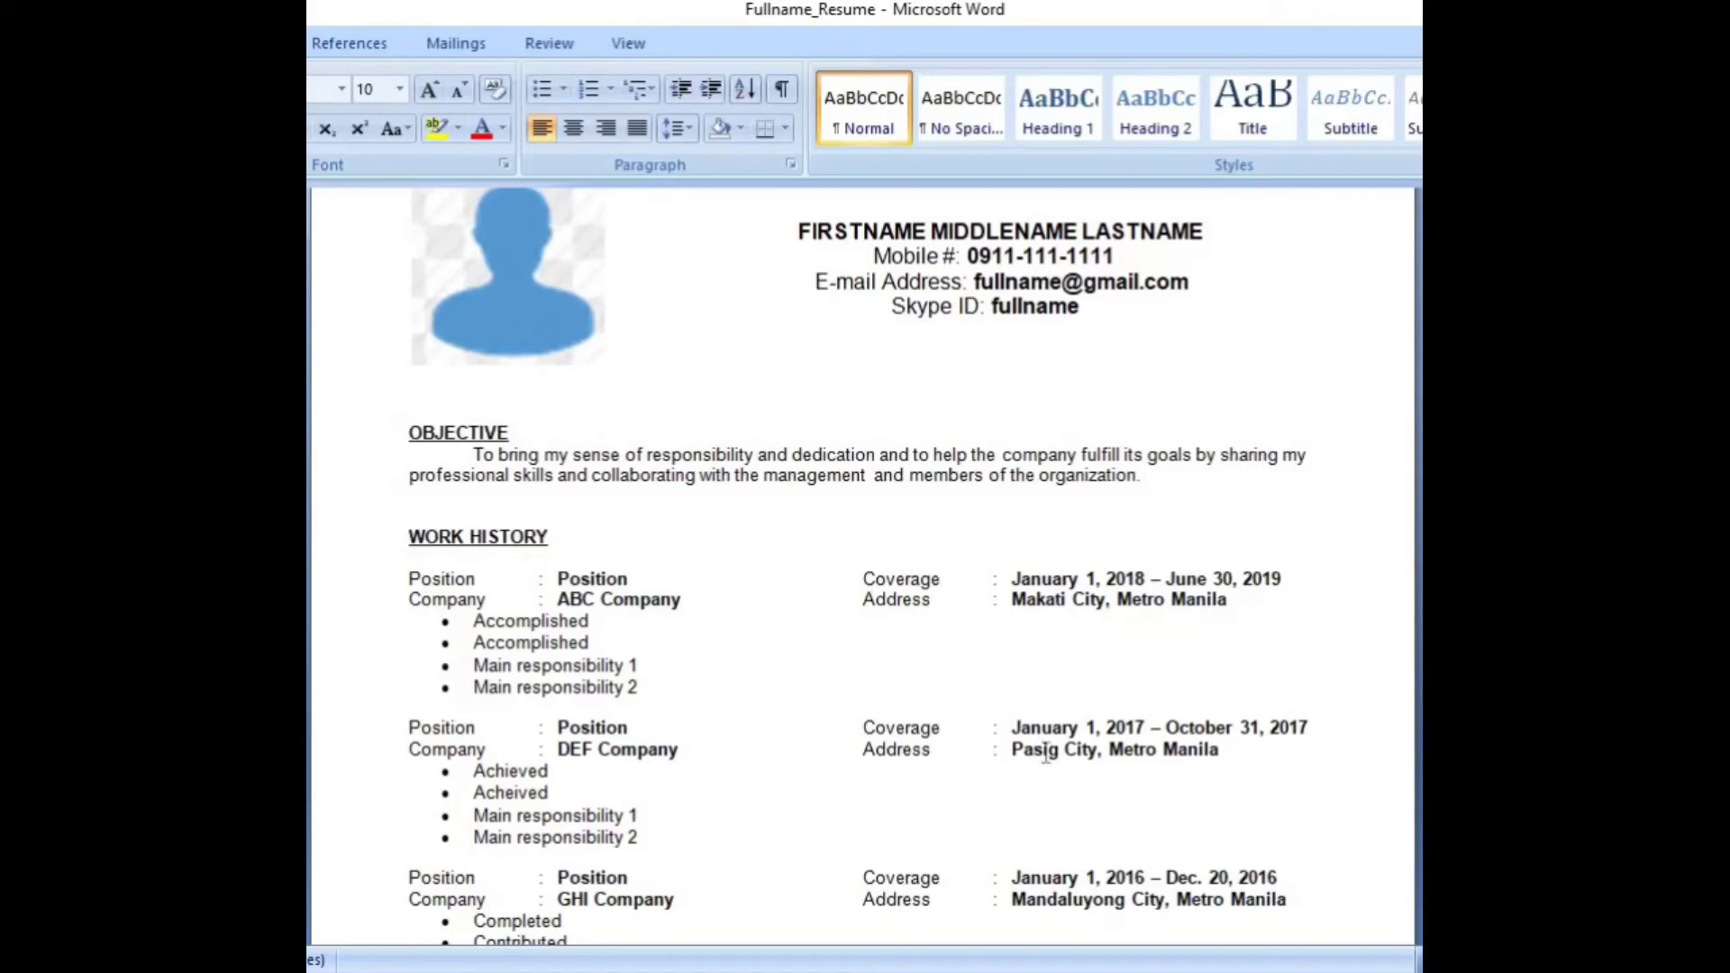
pyautogui.scroll(-4, 1050, 750)
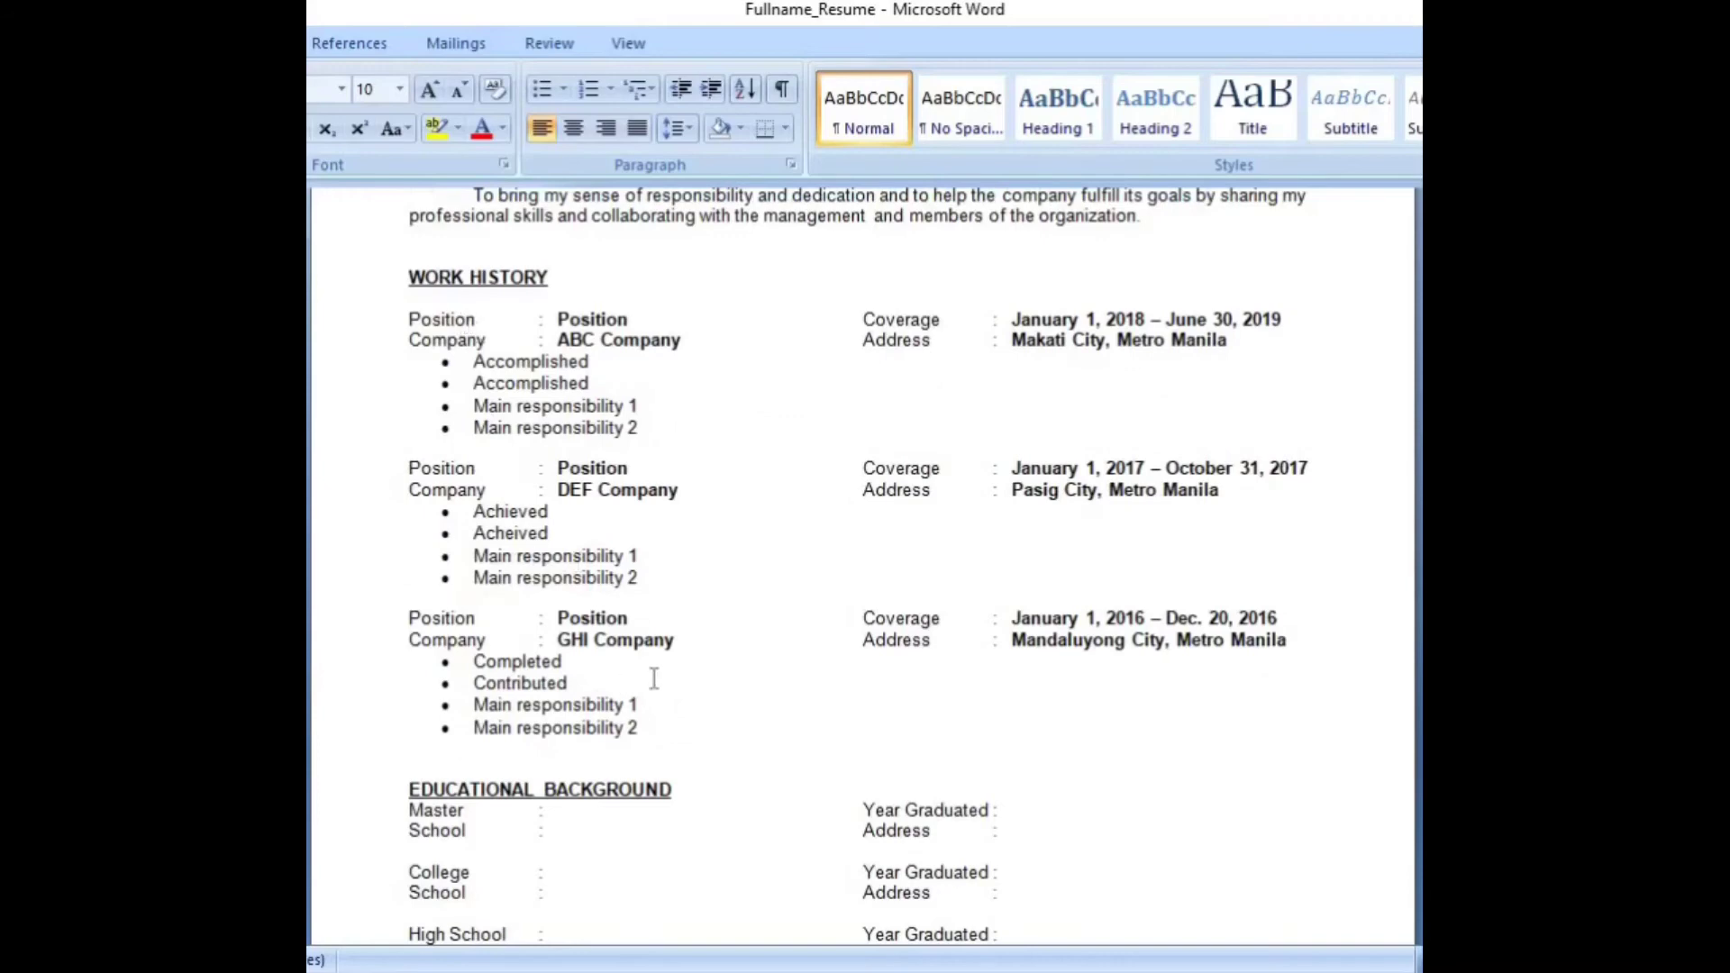
pyautogui.scroll(-4, 654, 678)
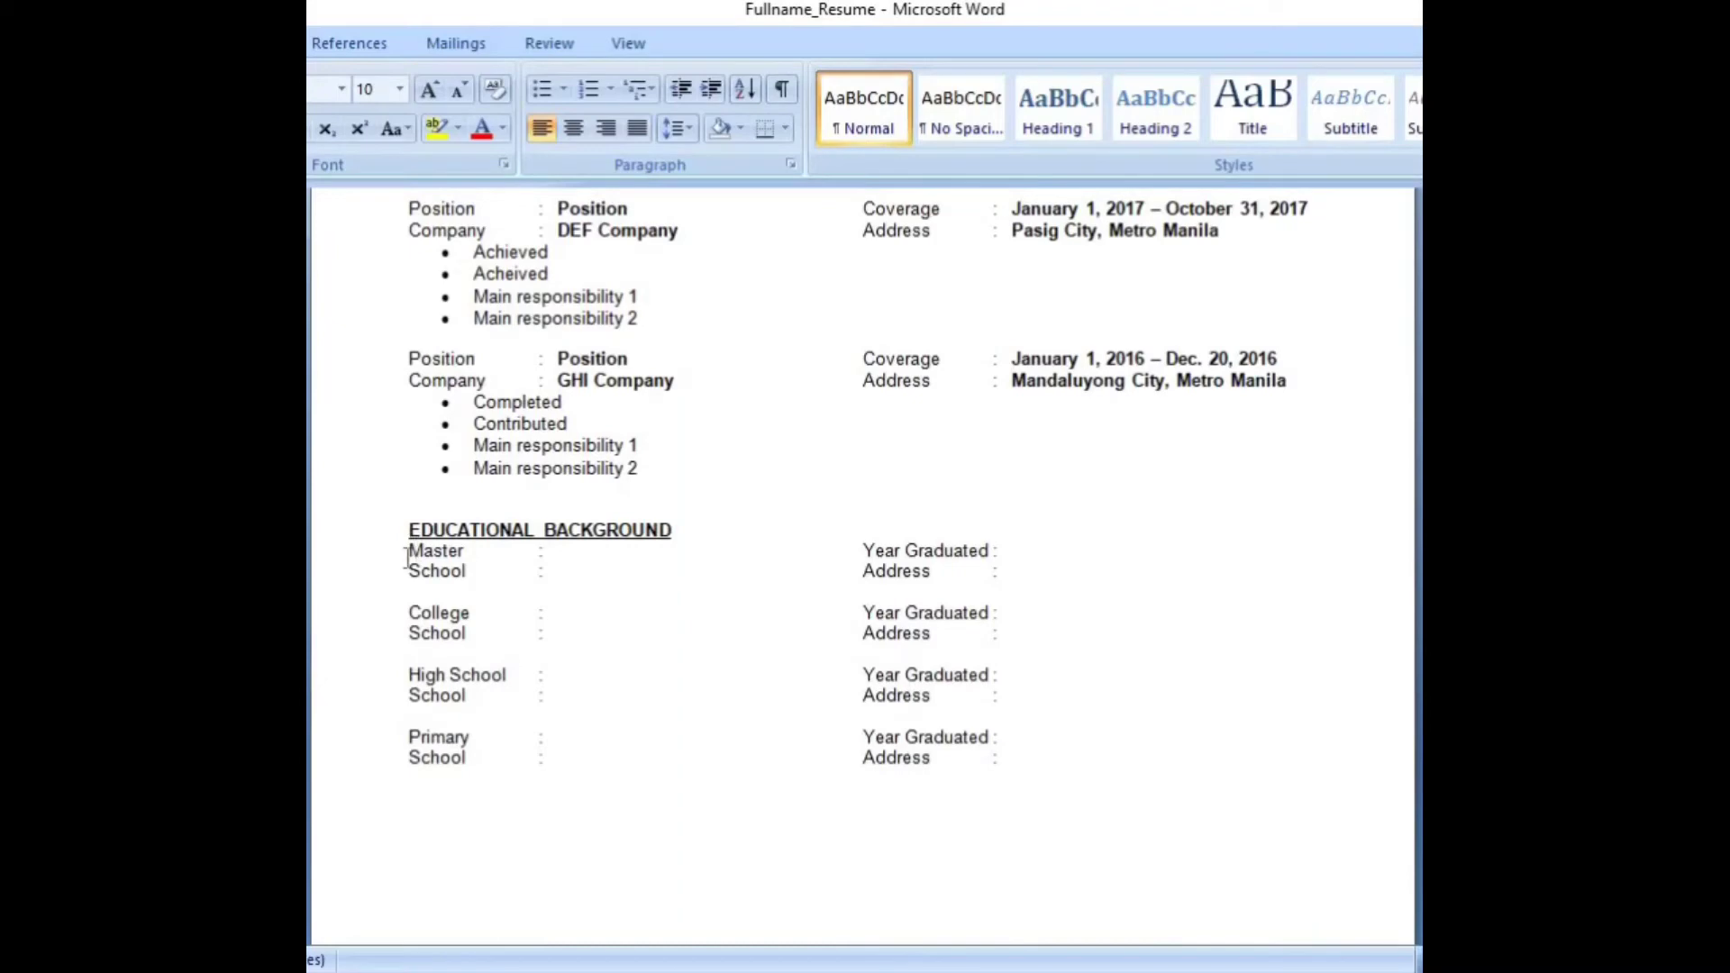
pyautogui.scroll(-4, 563, 581)
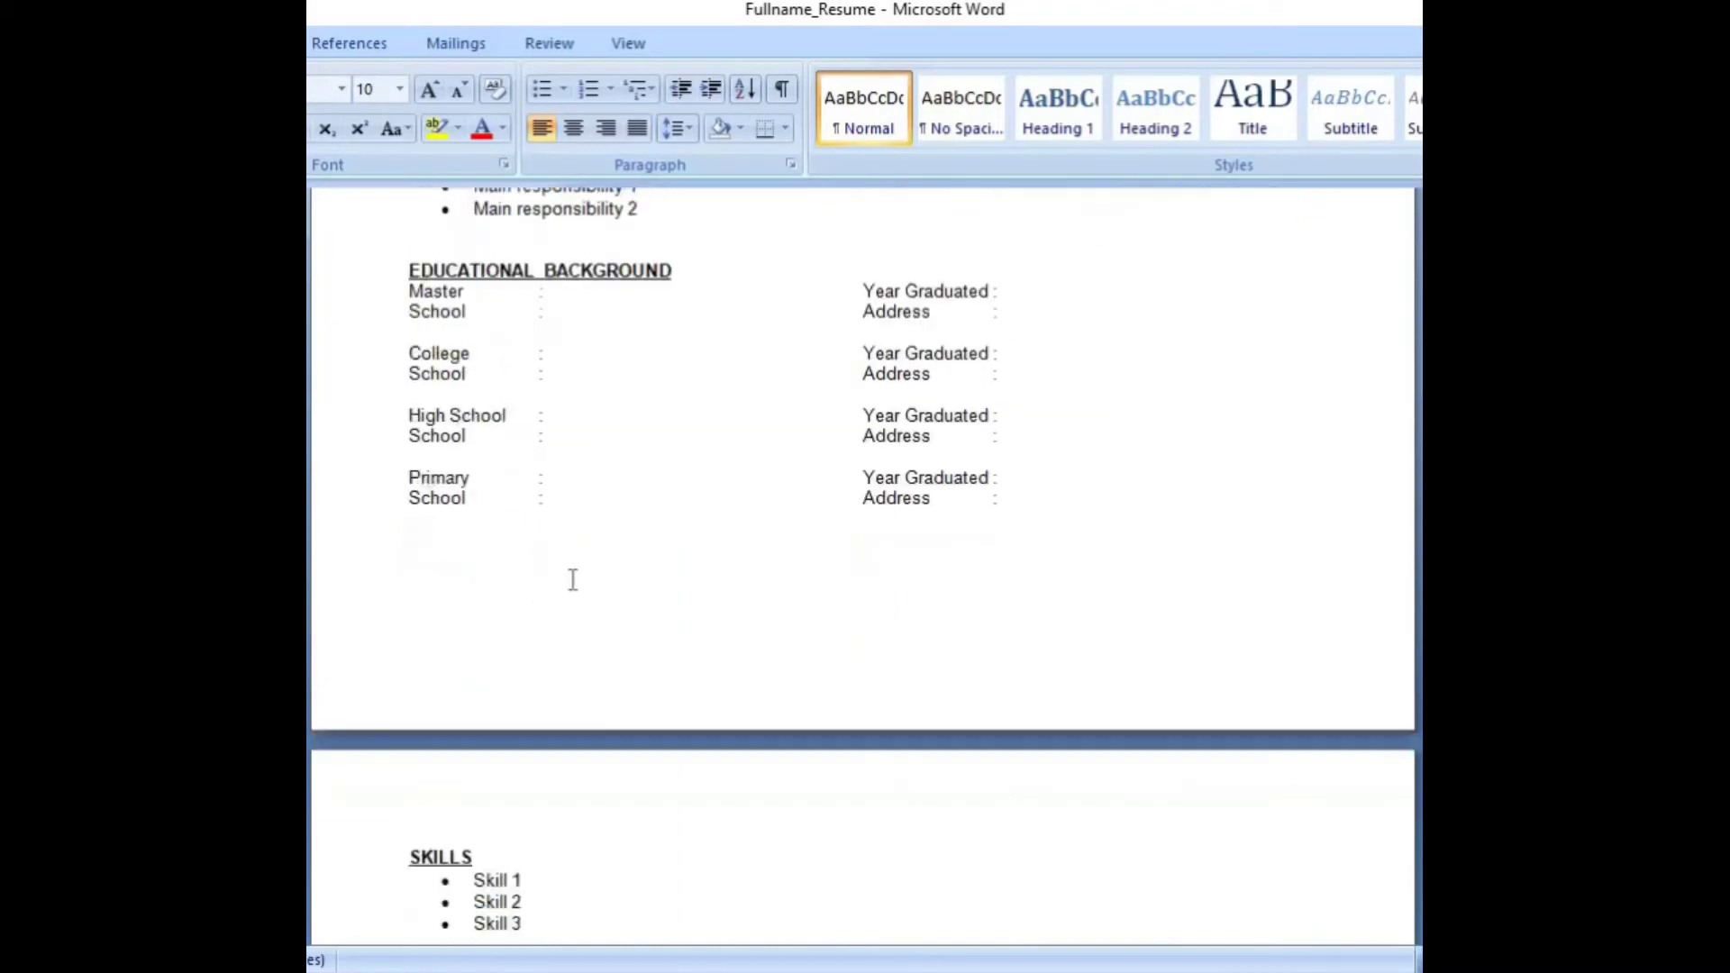
pyautogui.scroll(-4, 573, 579)
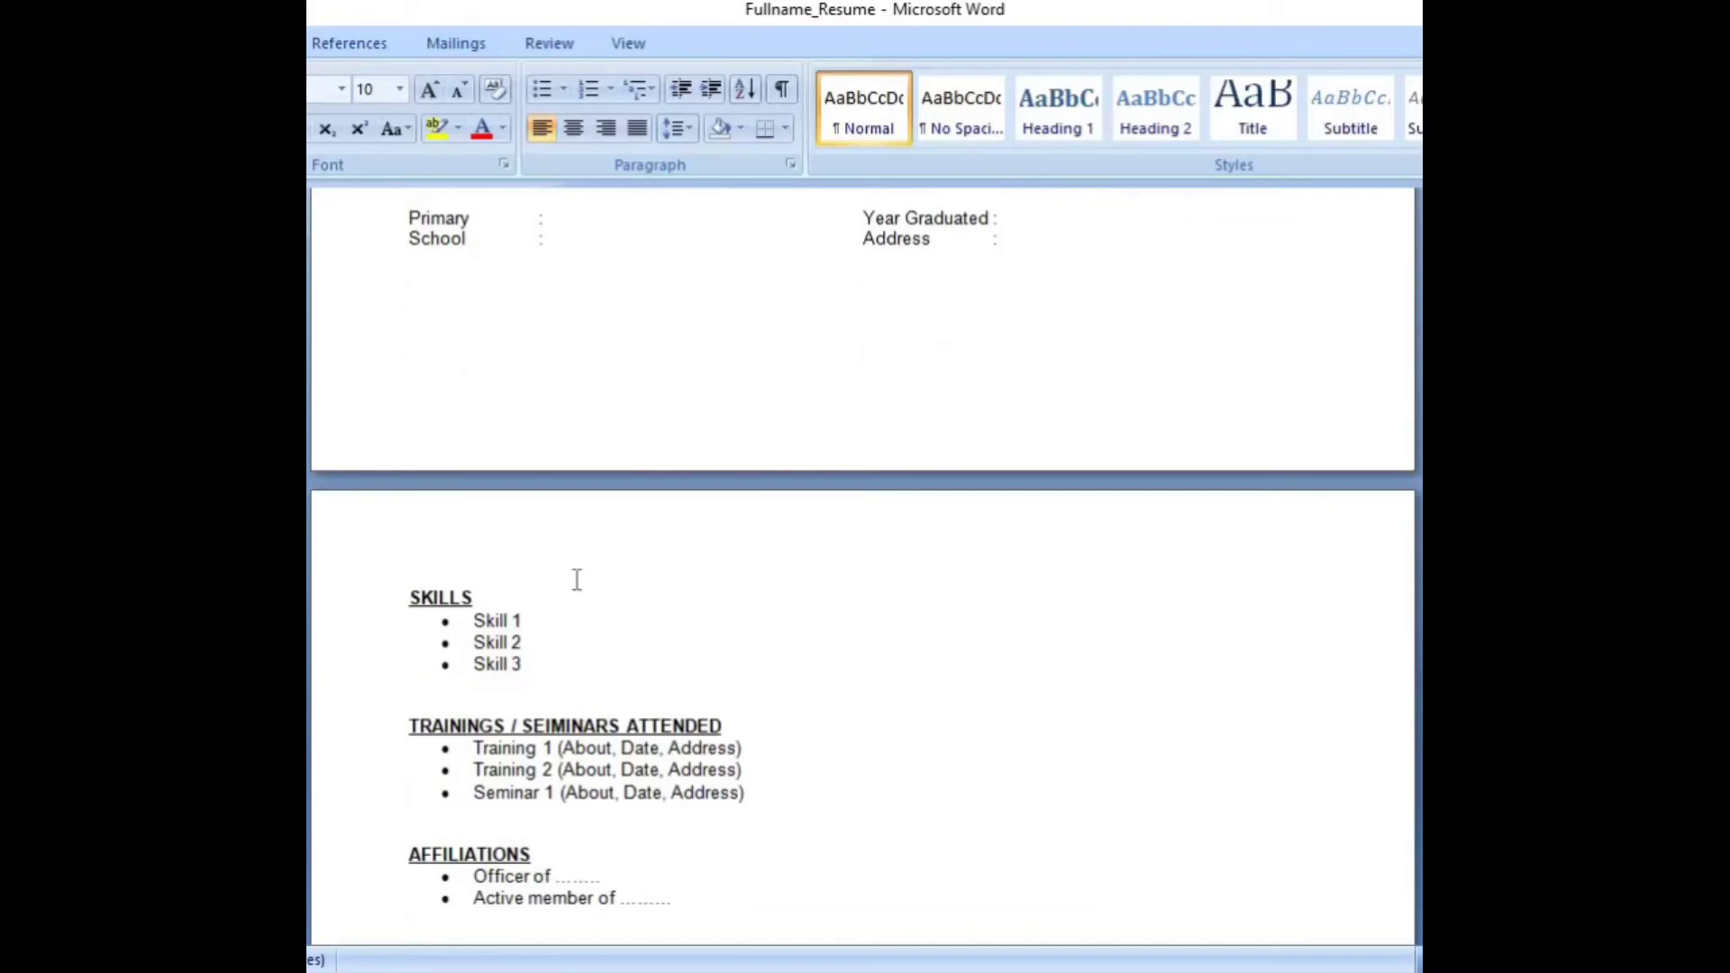
pyautogui.click(598, 618)
pyautogui.scroll(-2, 598, 618)
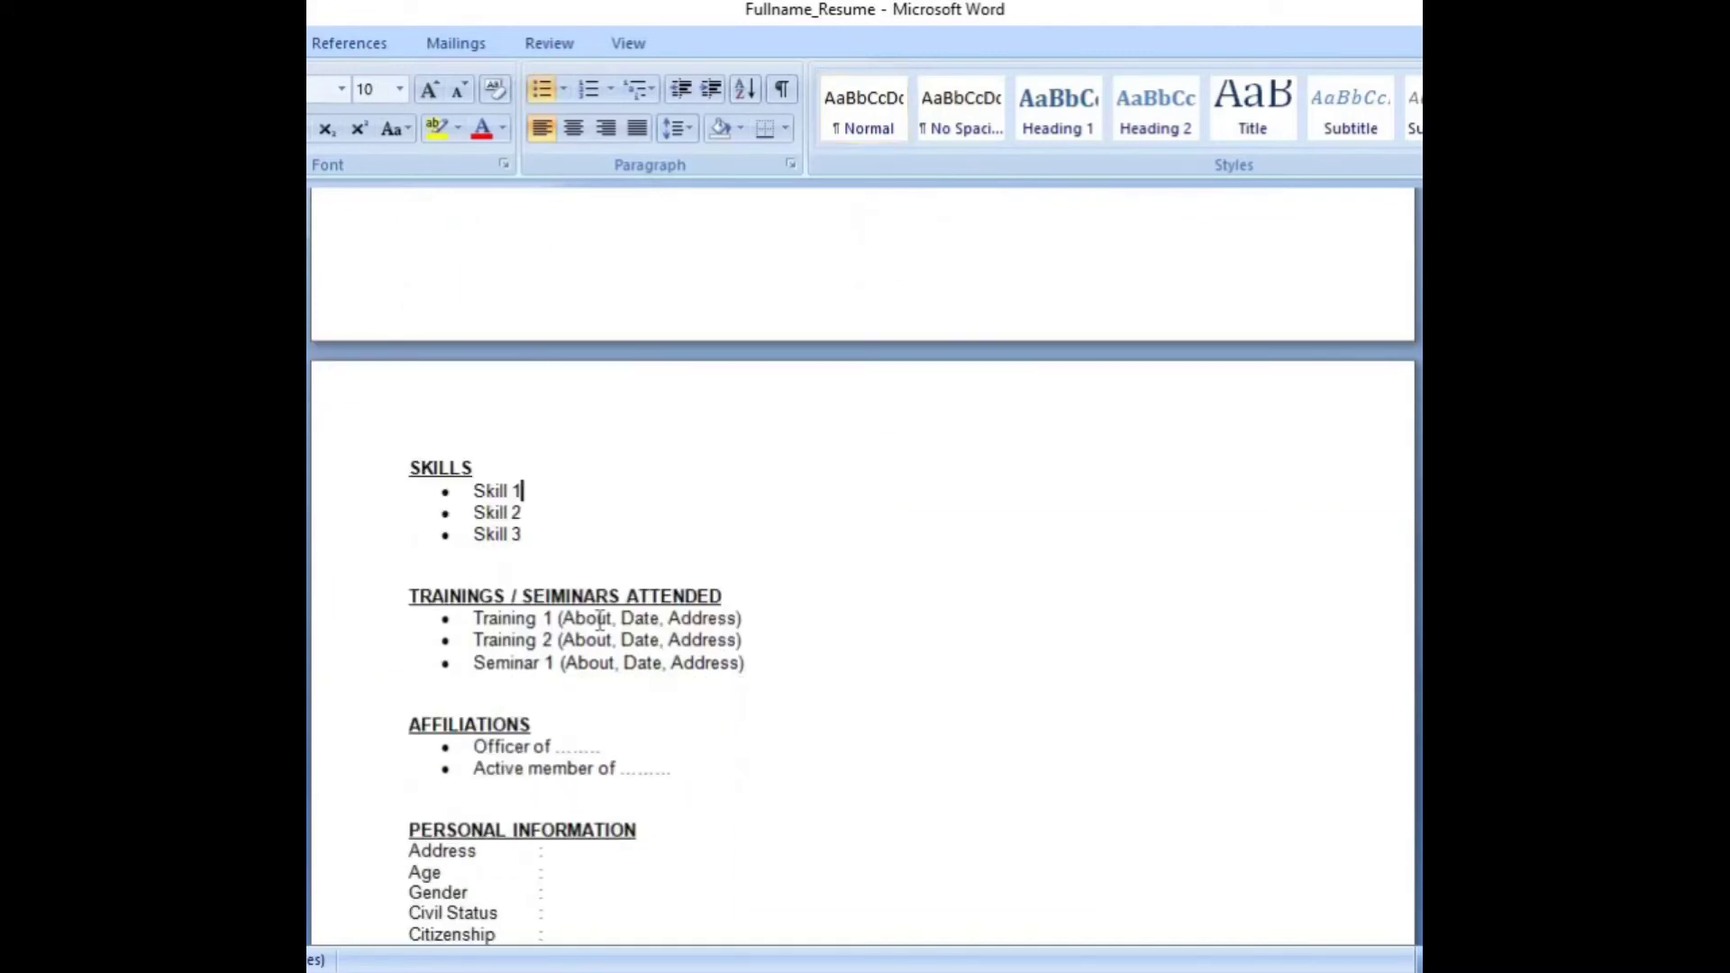
pyautogui.scroll(-1, 600, 613)
pyautogui.click(599, 629)
pyautogui.click(598, 677)
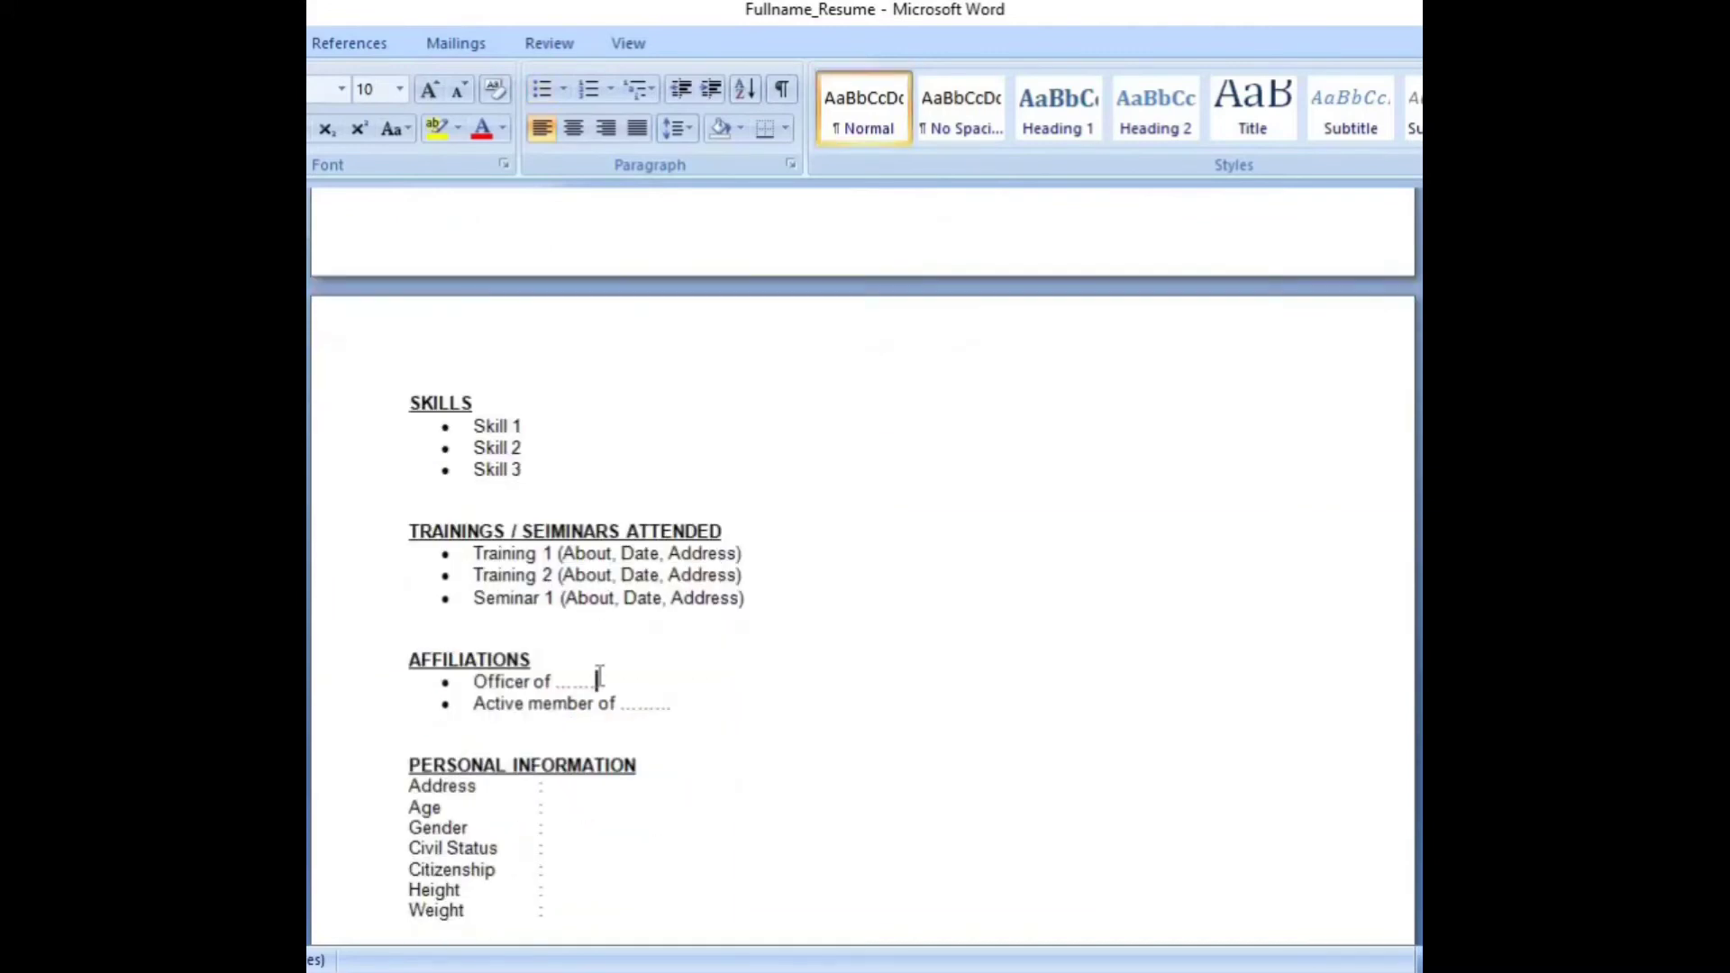
pyautogui.click(591, 785)
pyautogui.scroll(-2, 587, 784)
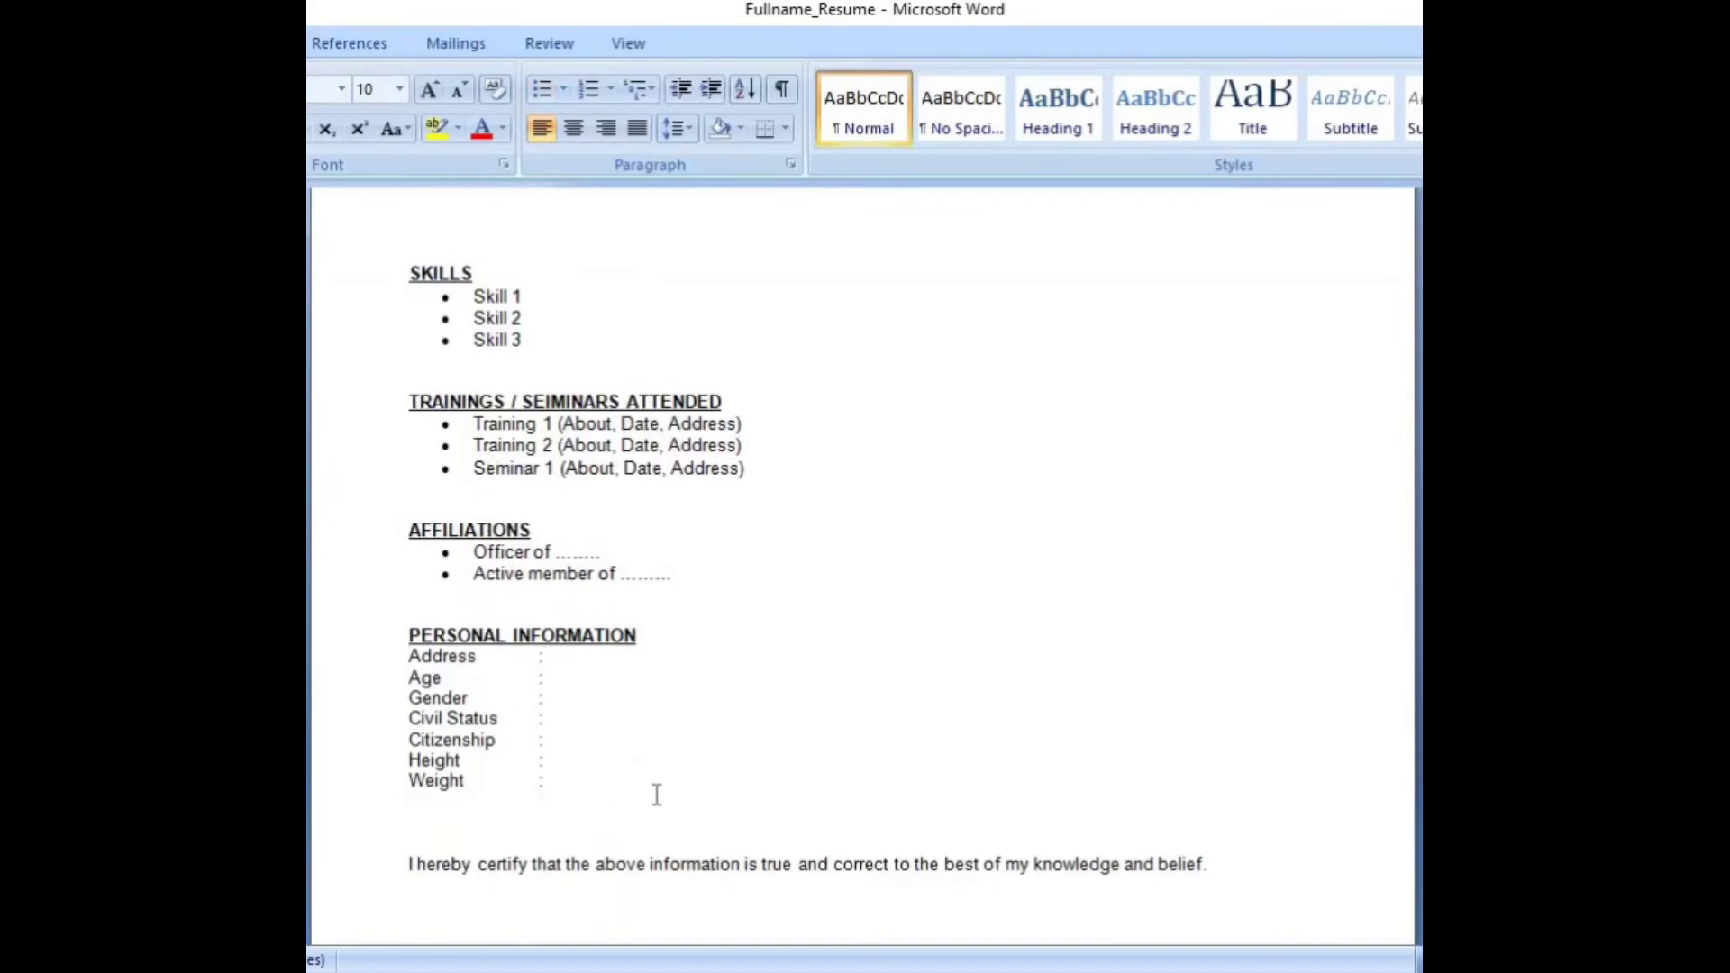
pyautogui.scroll(6, 937, 744)
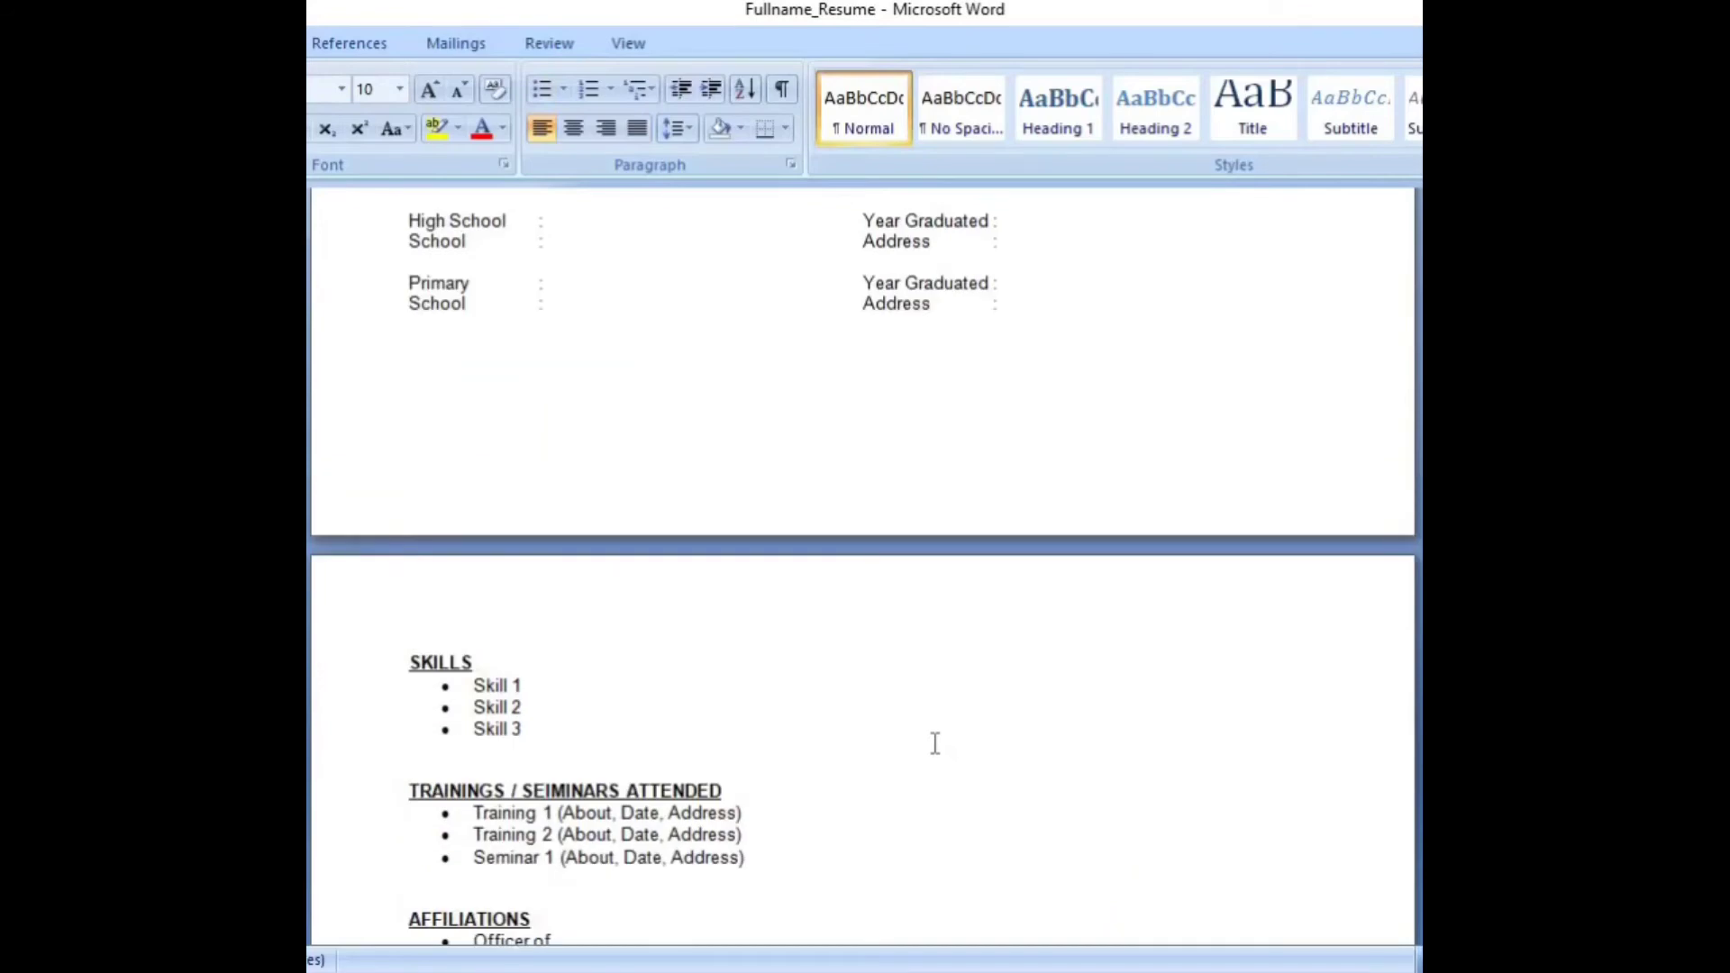
pyautogui.hotkey('ctrl', 'Home')
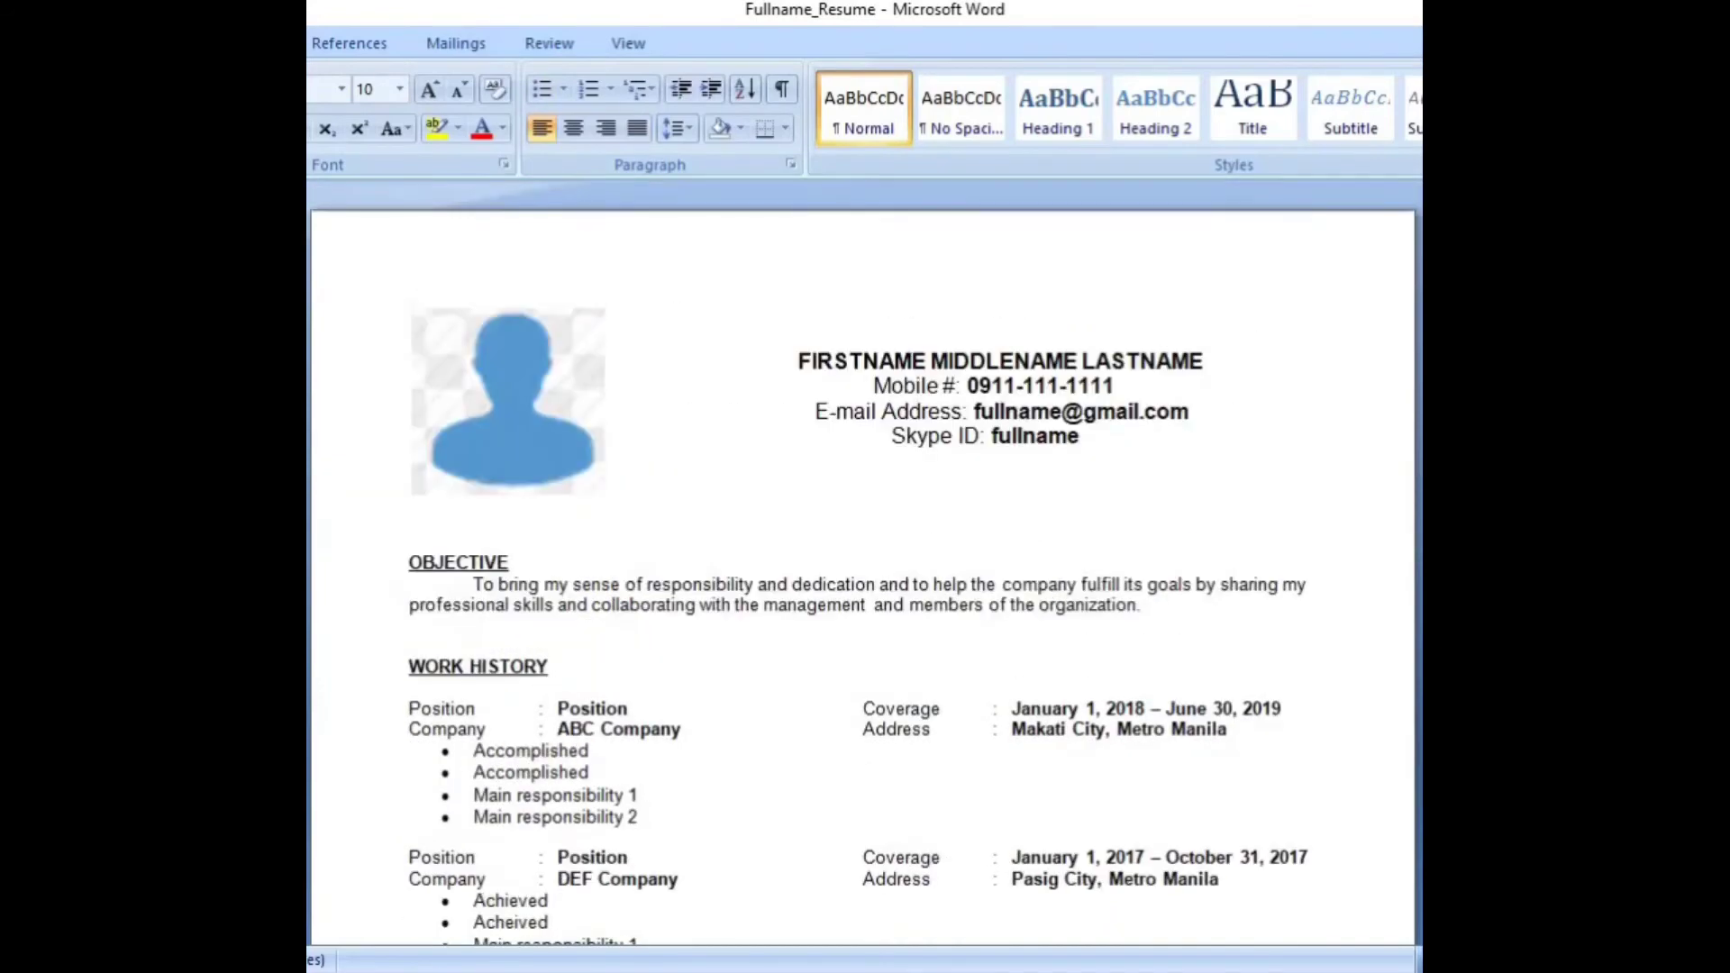
pyautogui.scroll(-20, 863, 577)
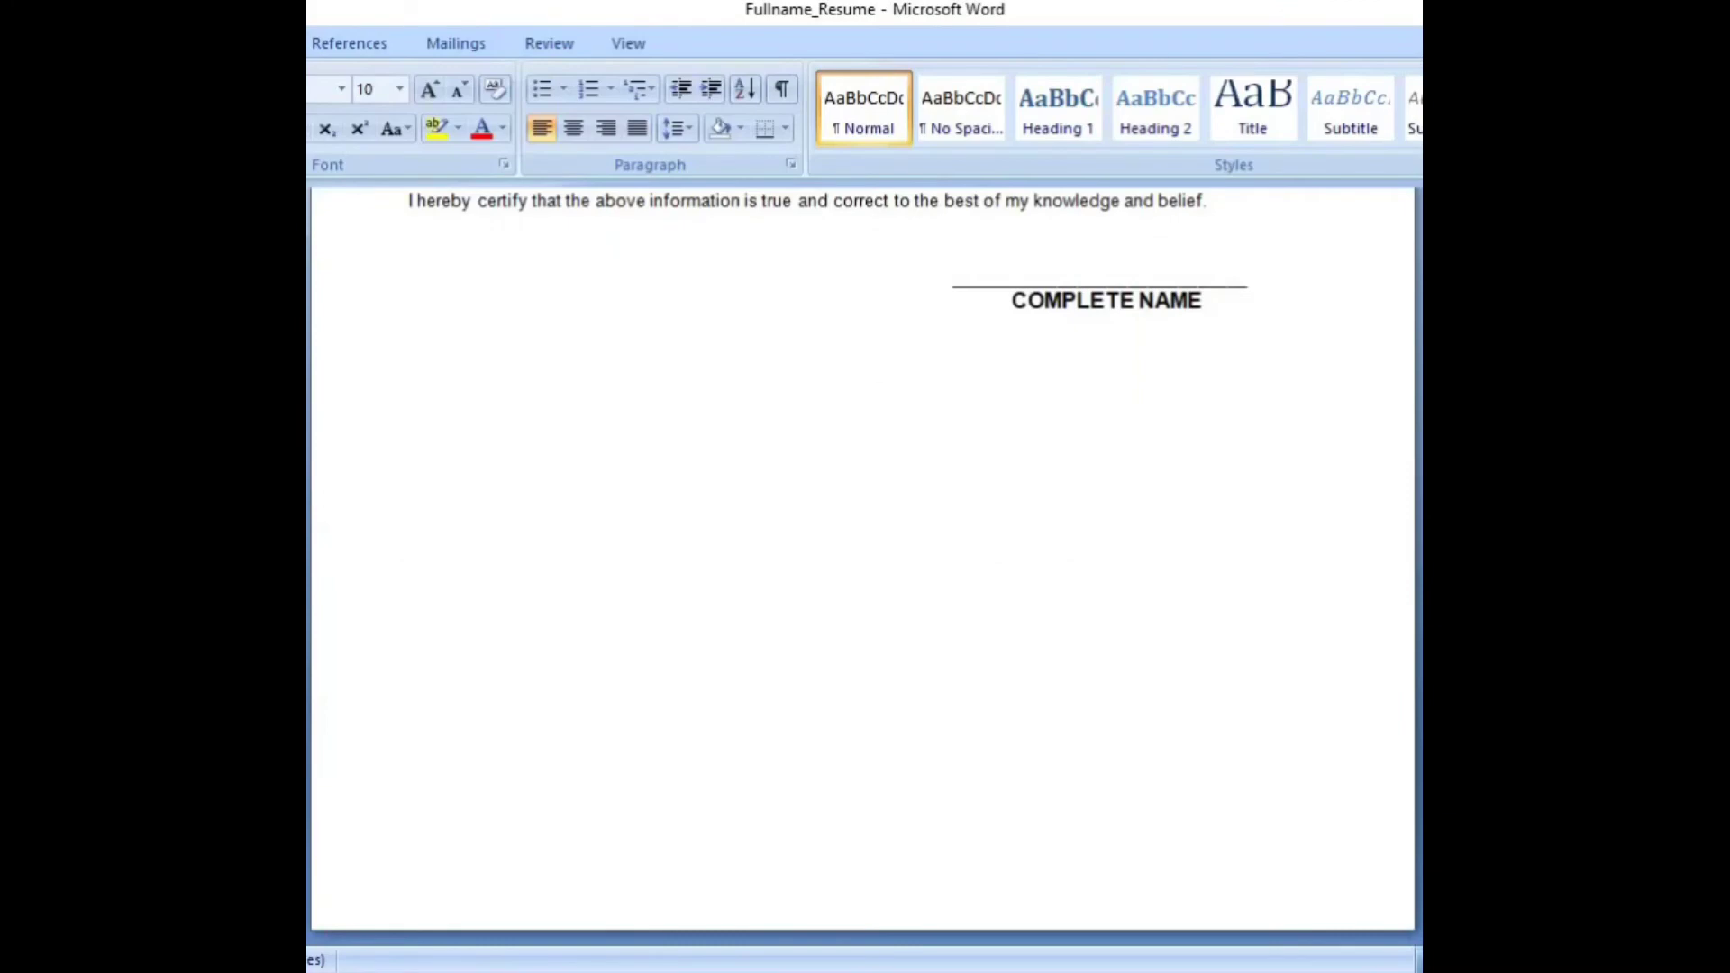
pyautogui.scroll(20, 863, 565)
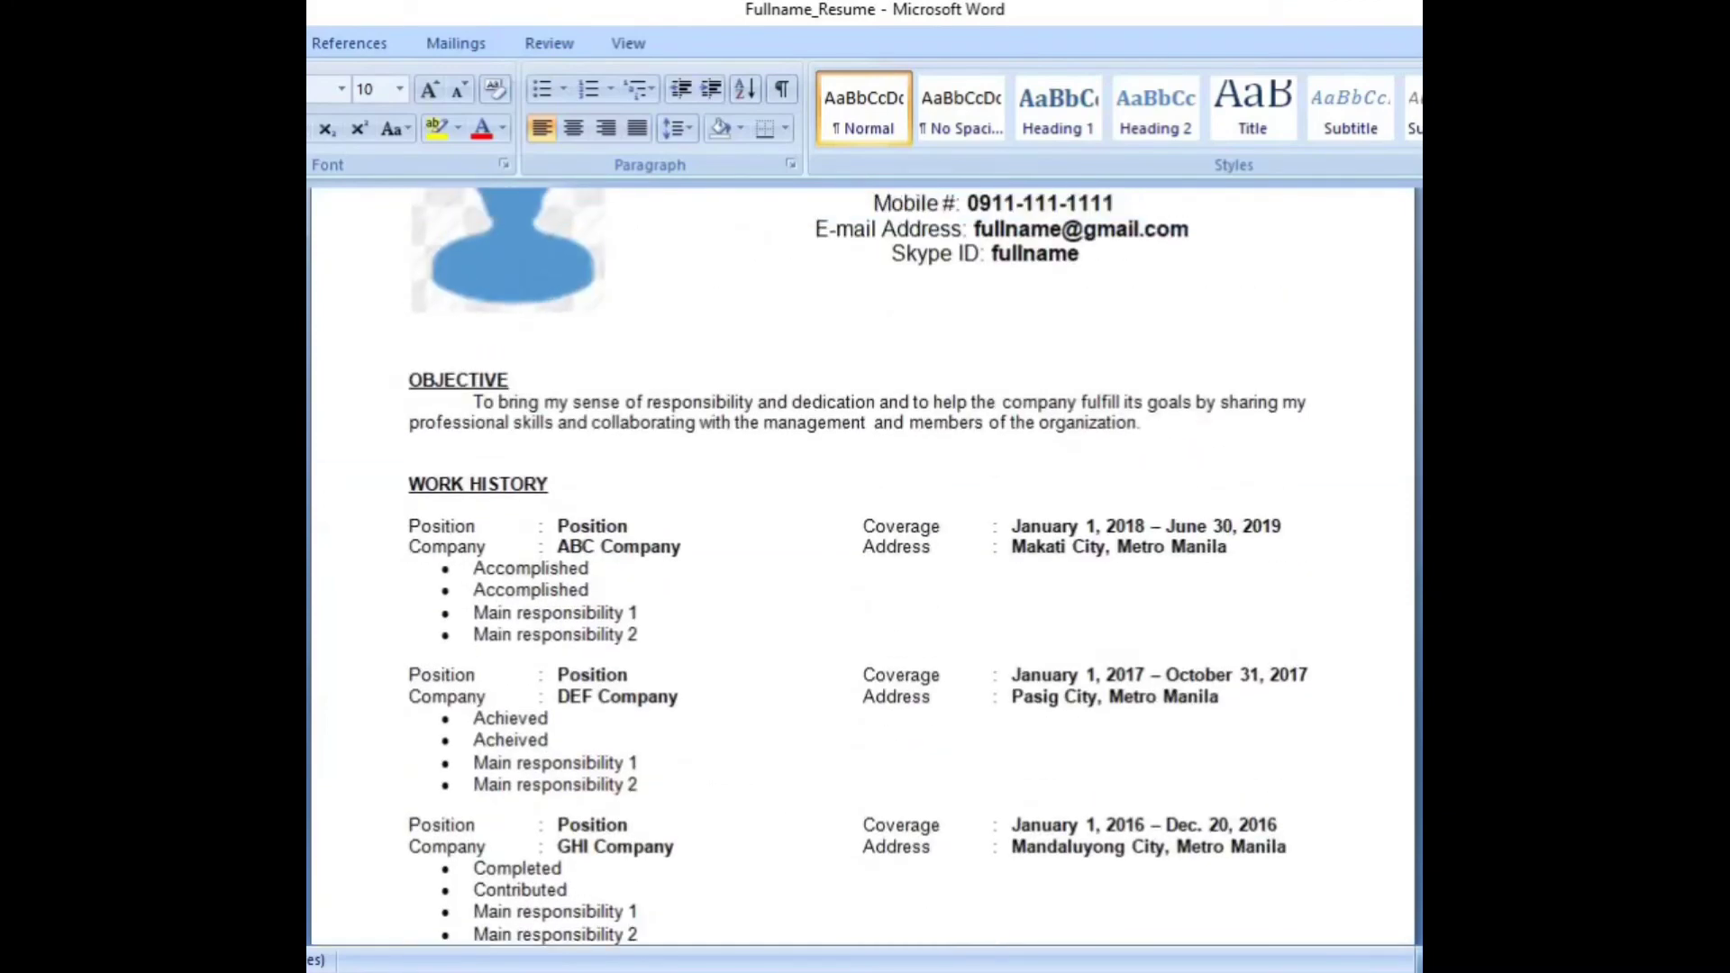
pyautogui.click(934, 423)
pyautogui.scroll(3, 944, 501)
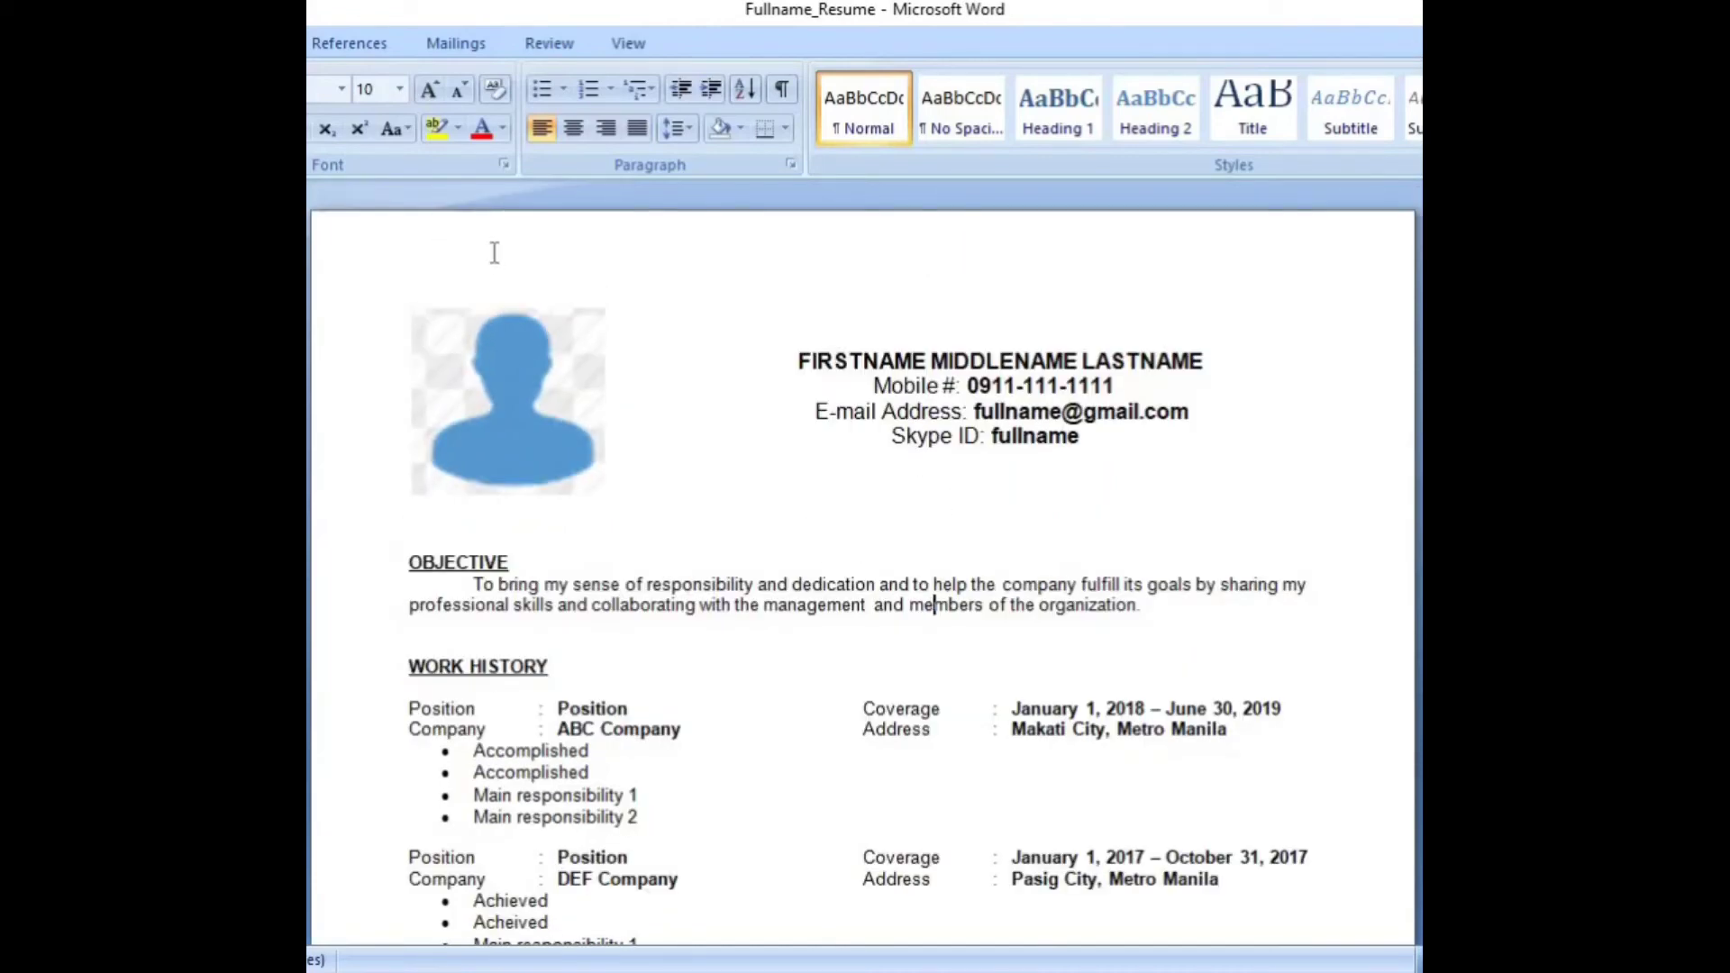
pyautogui.click(876, 382)
pyautogui.click(795, 246)
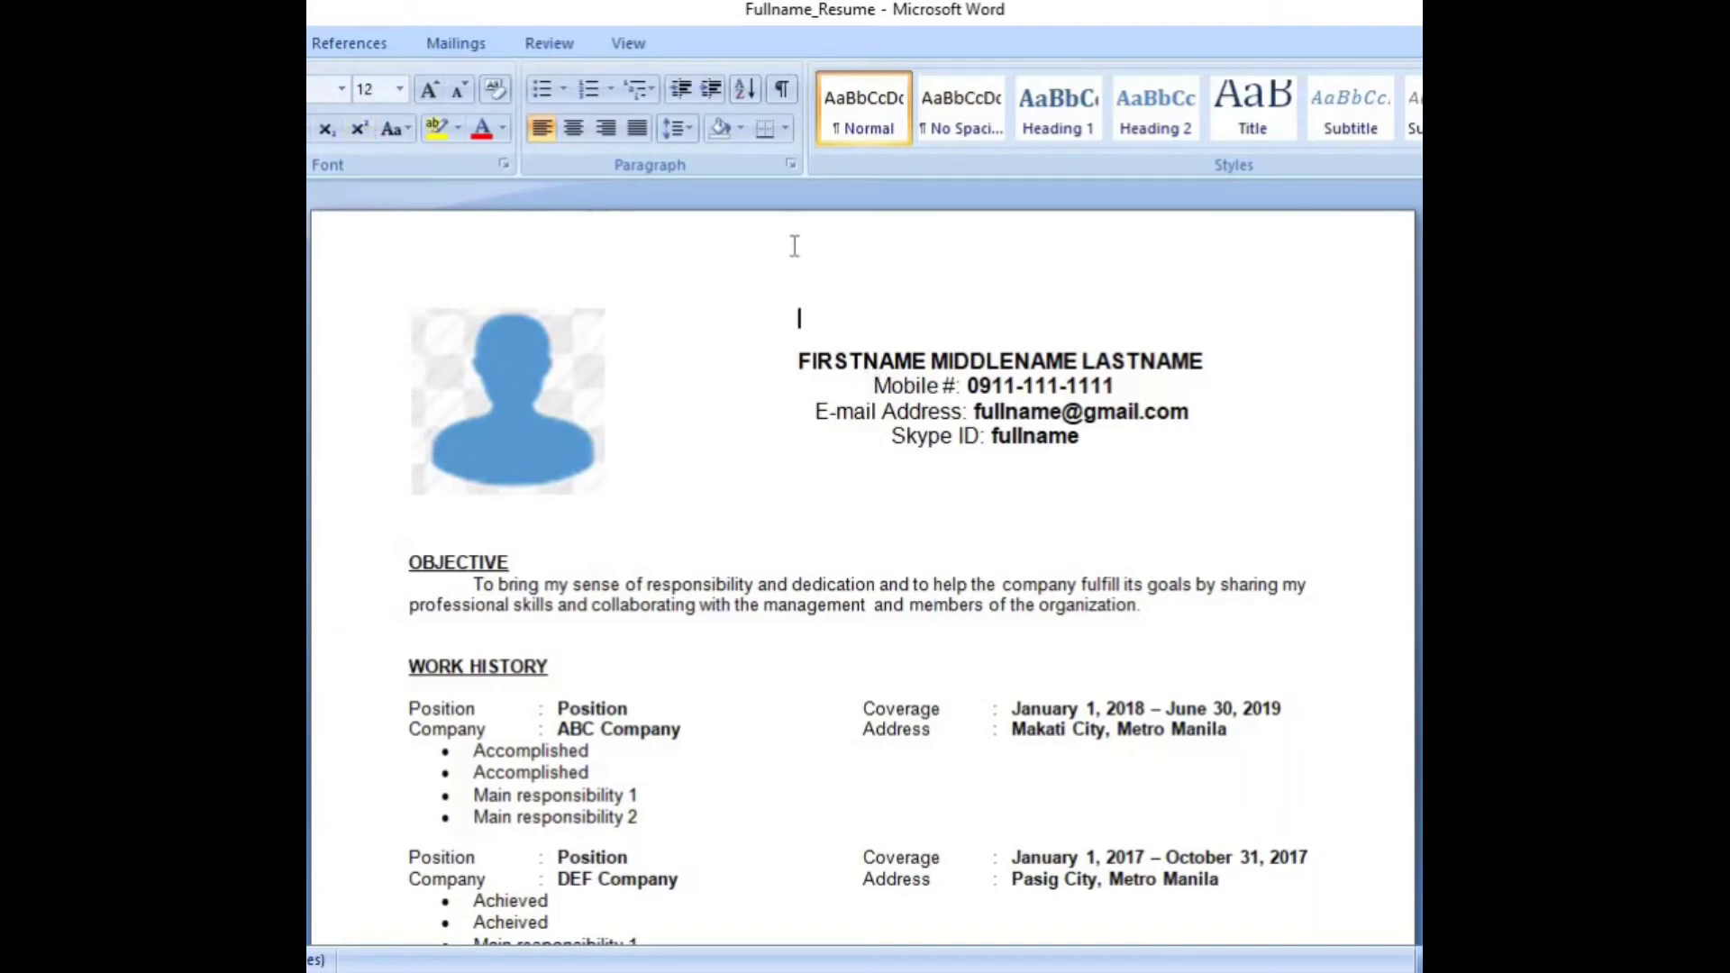
pyautogui.click(520, 253)
pyautogui.moveTo(402, 561); pyautogui.dragTo(1155, 854)
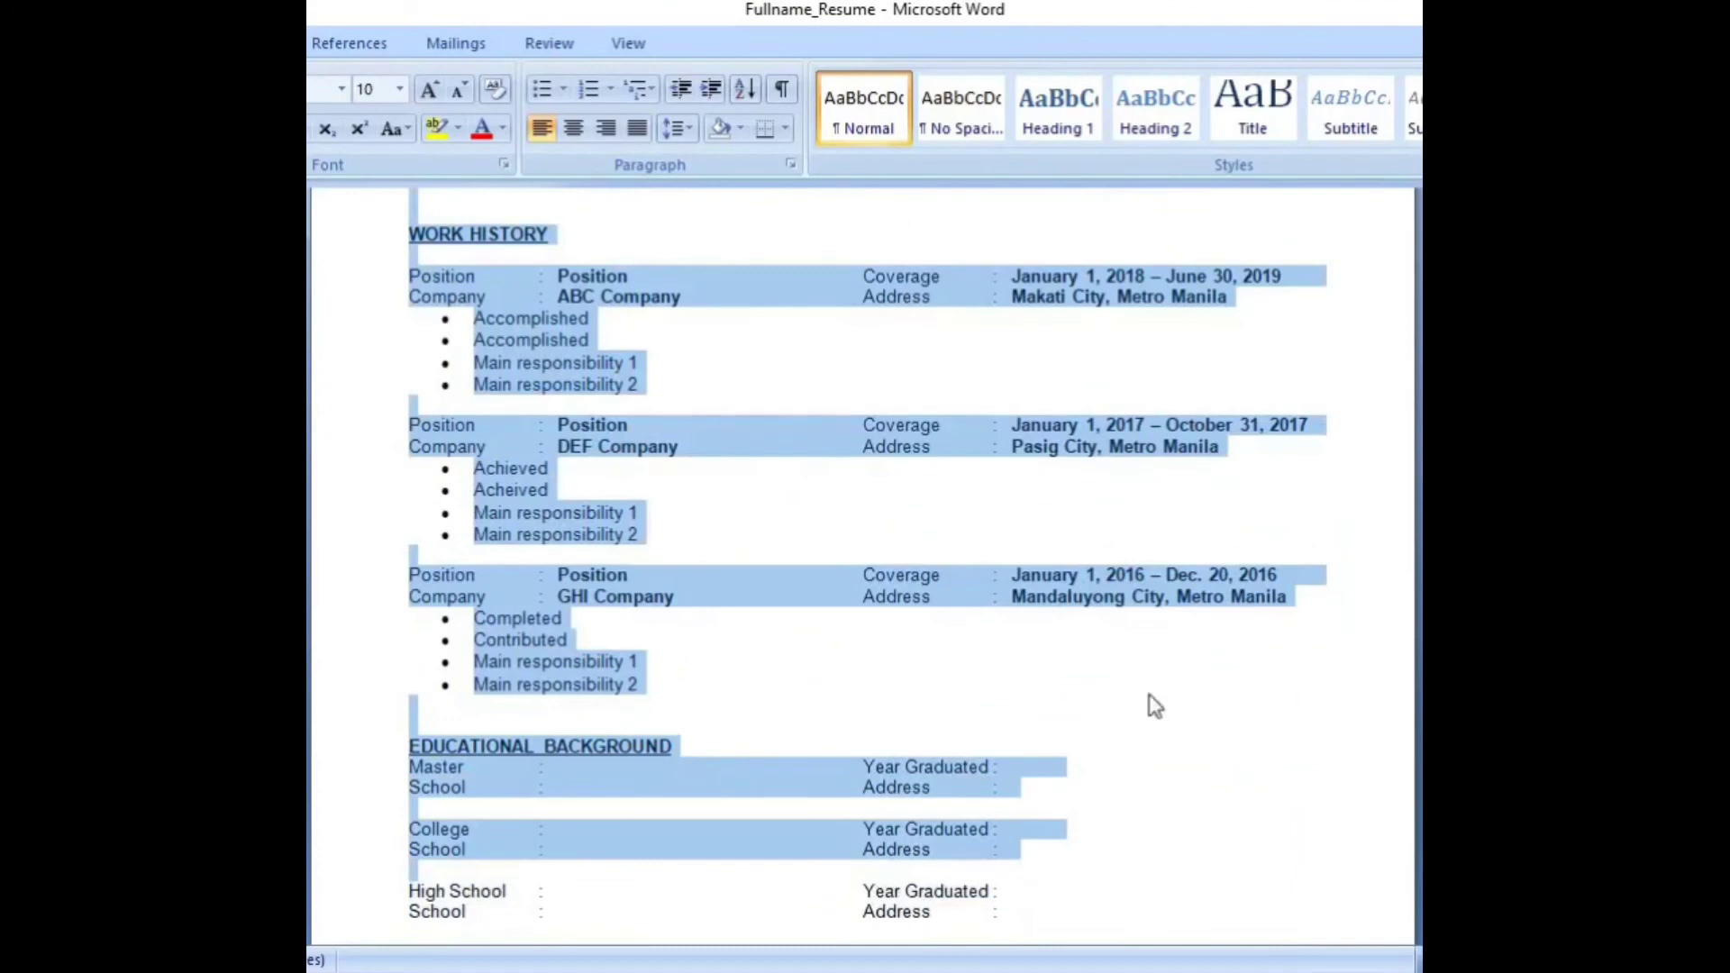
pyautogui.rightClick(996, 283)
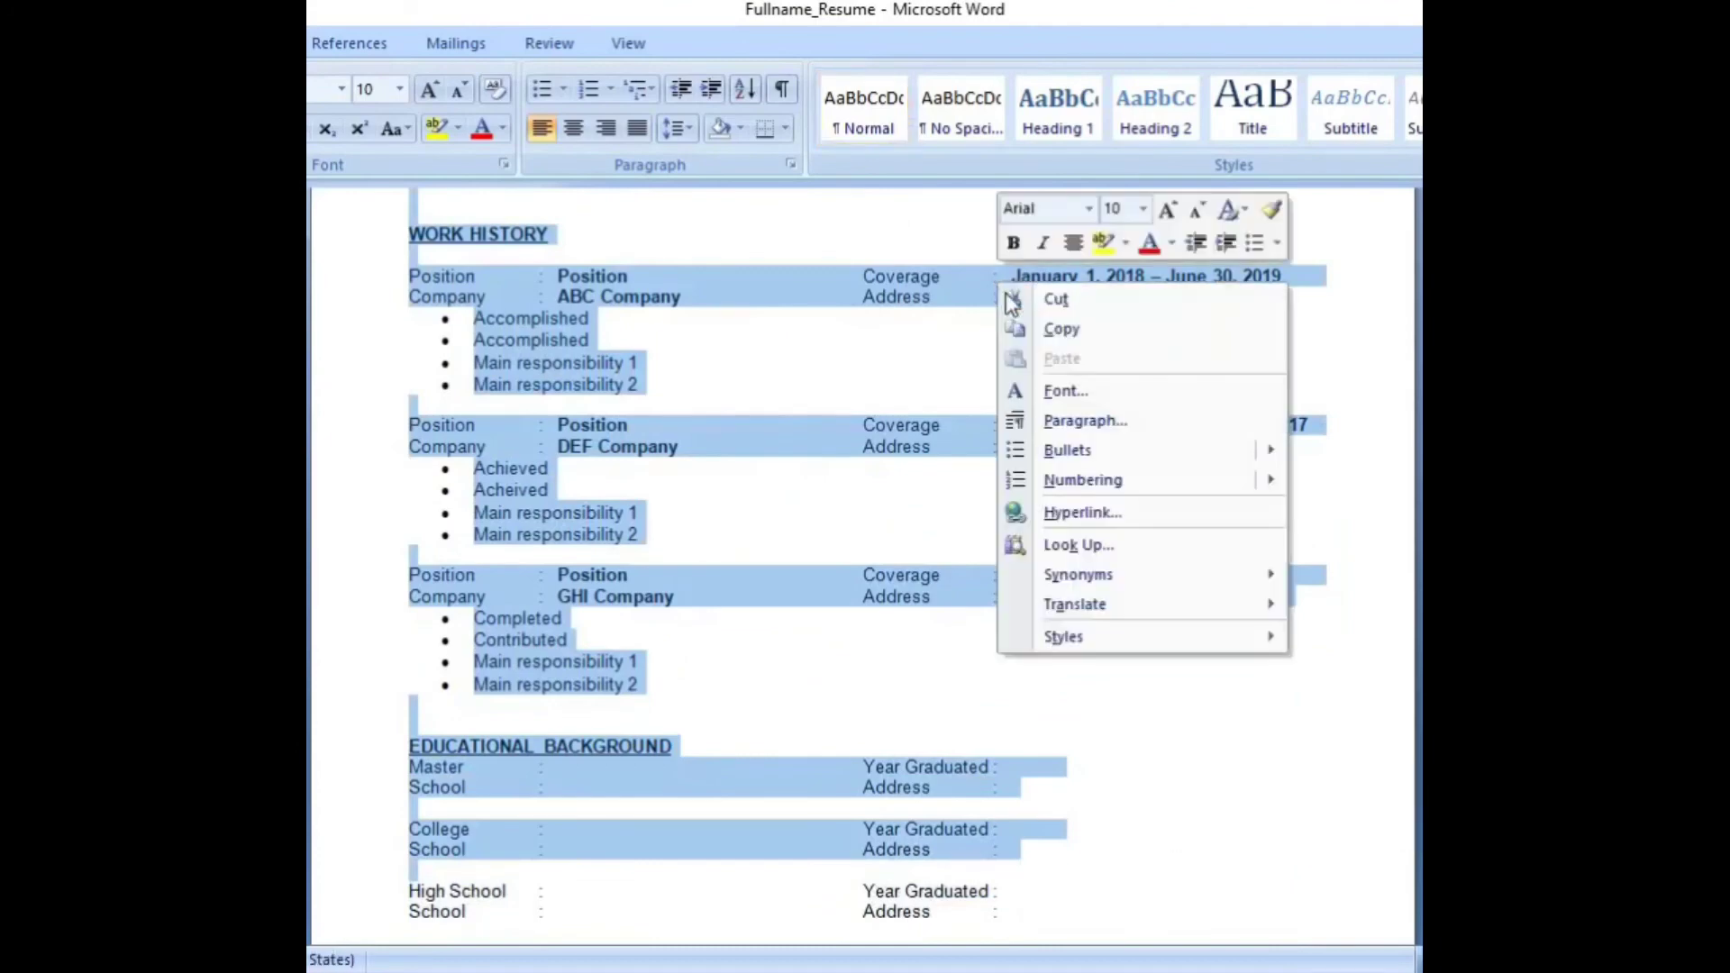
pyautogui.click(1128, 426)
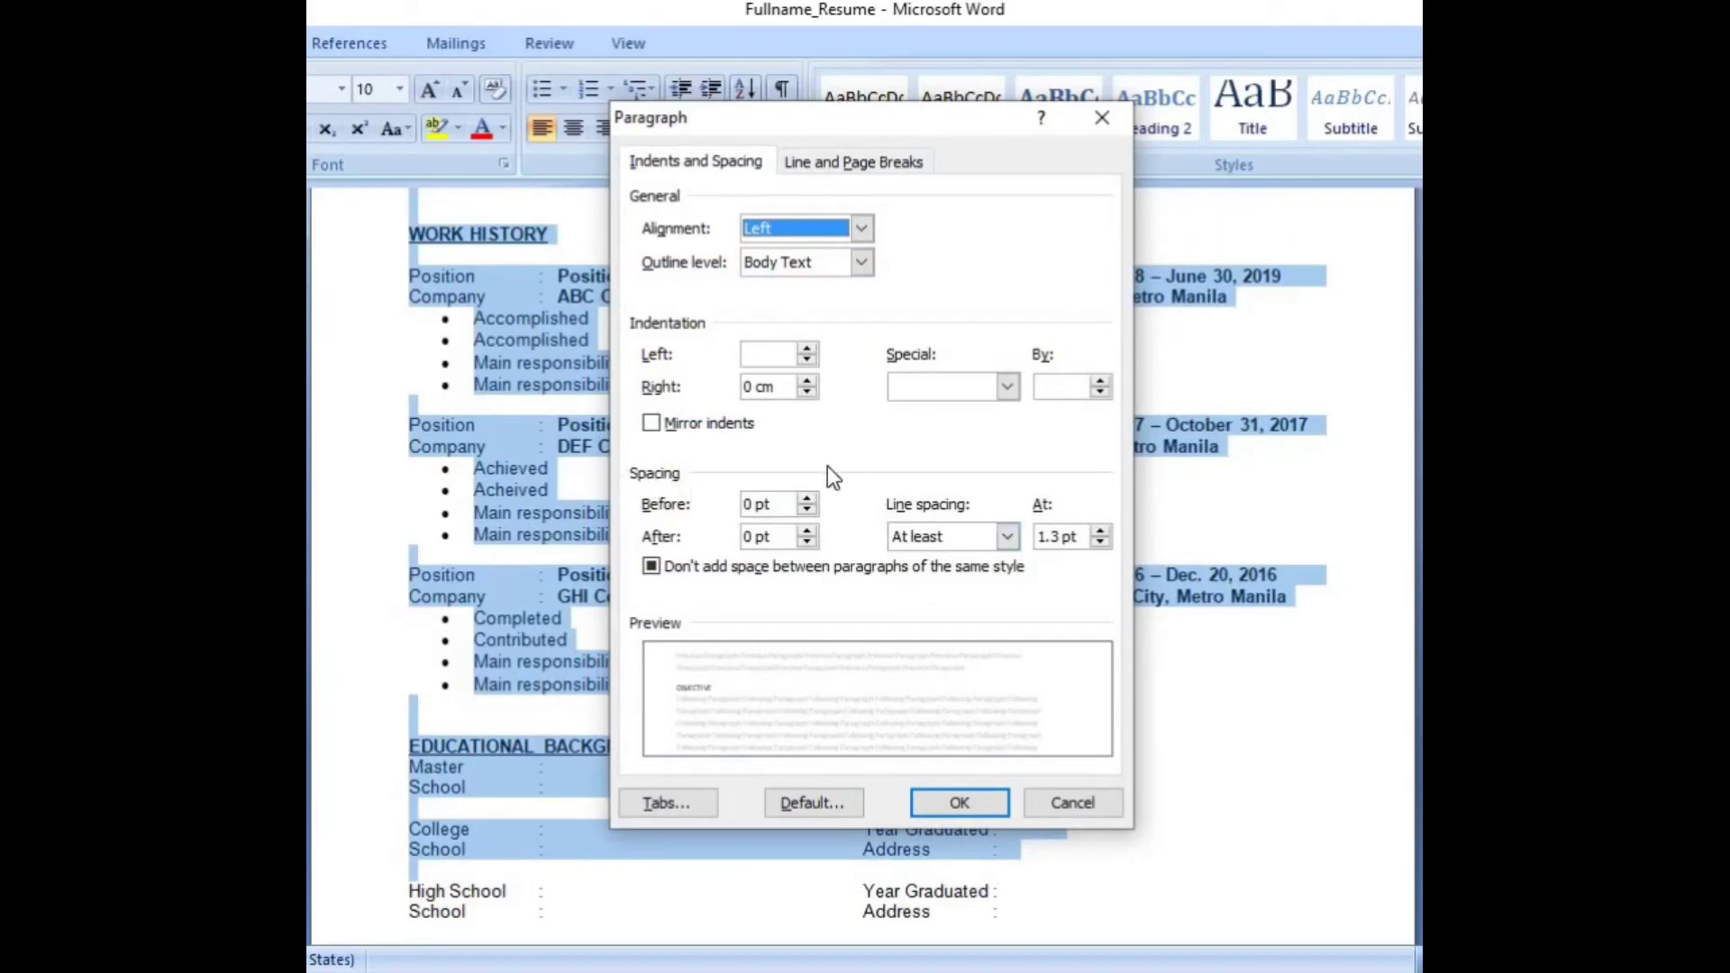
pyautogui.click(1111, 124)
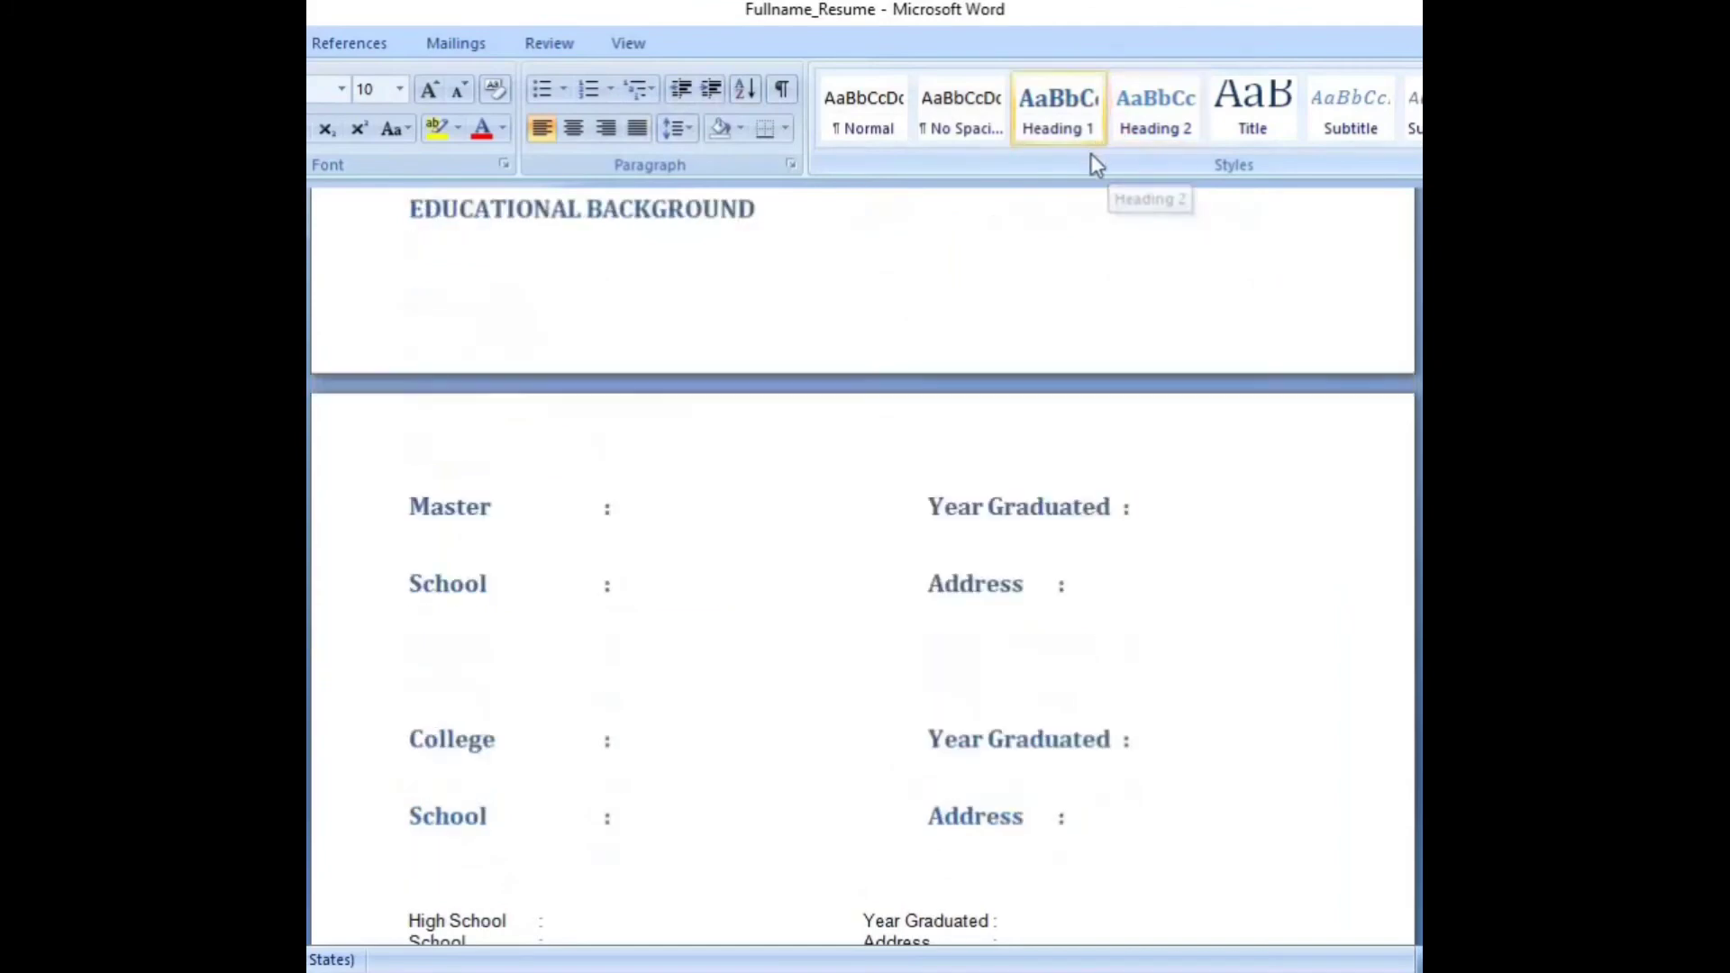
pyautogui.click(1009, 455)
pyautogui.scroll(3, 1009, 469)
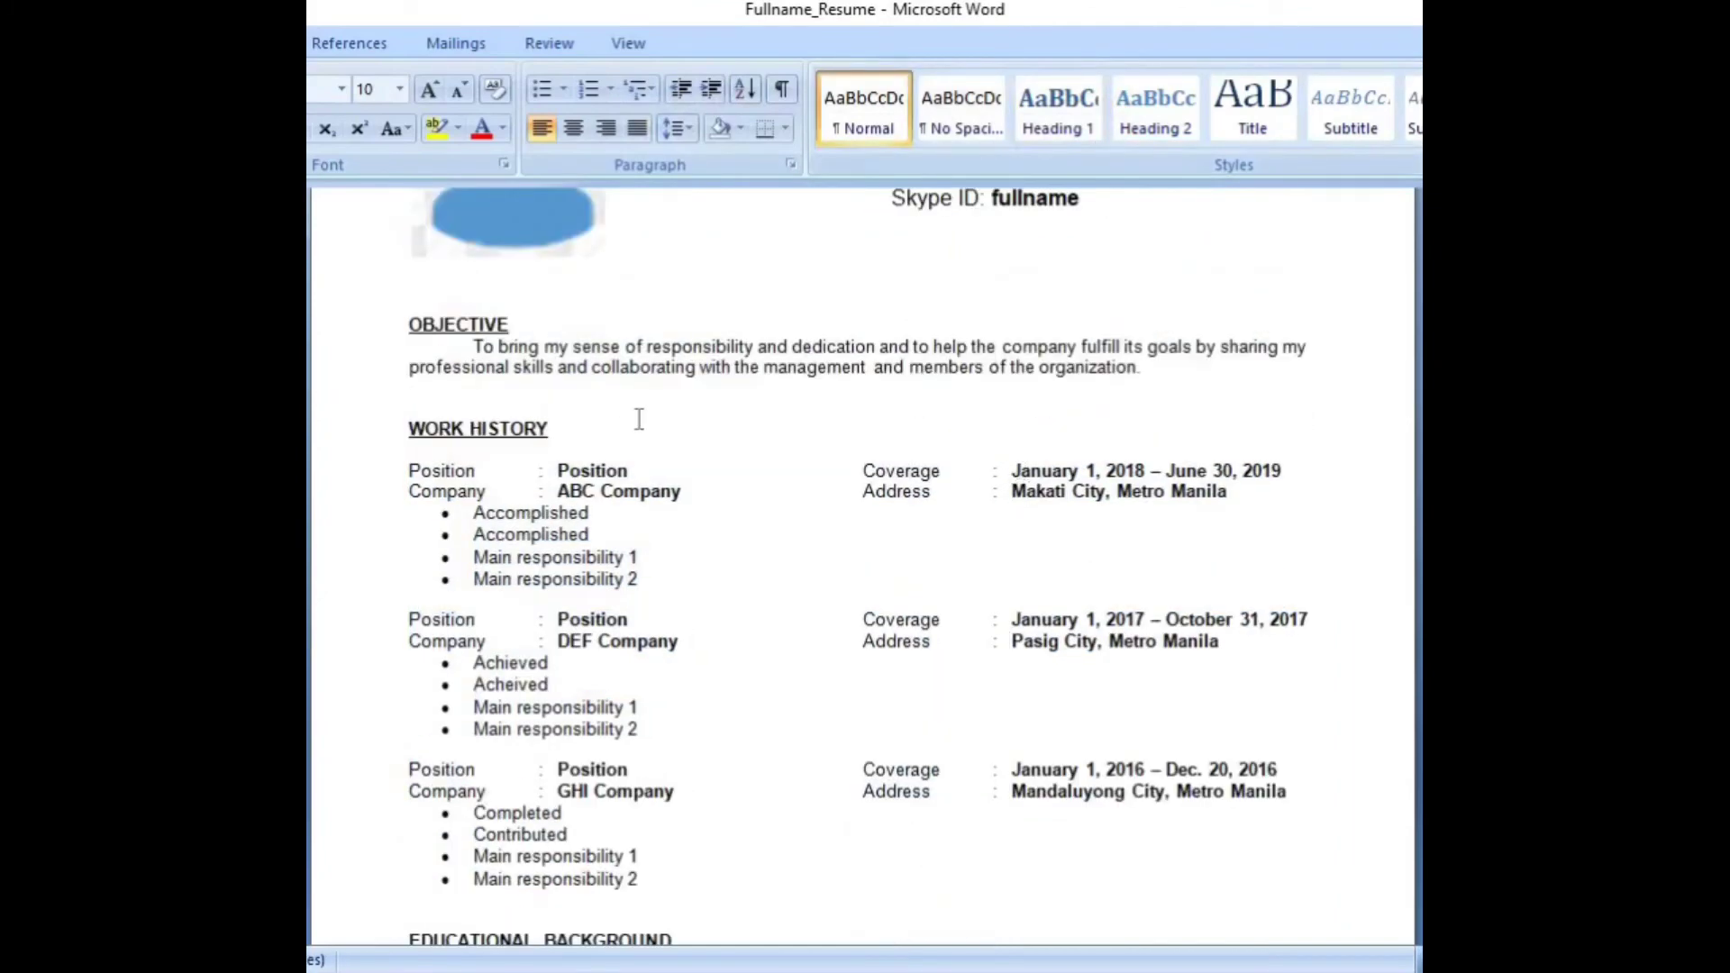
pyautogui.moveTo(404, 428); pyautogui.dragTo(545, 425)
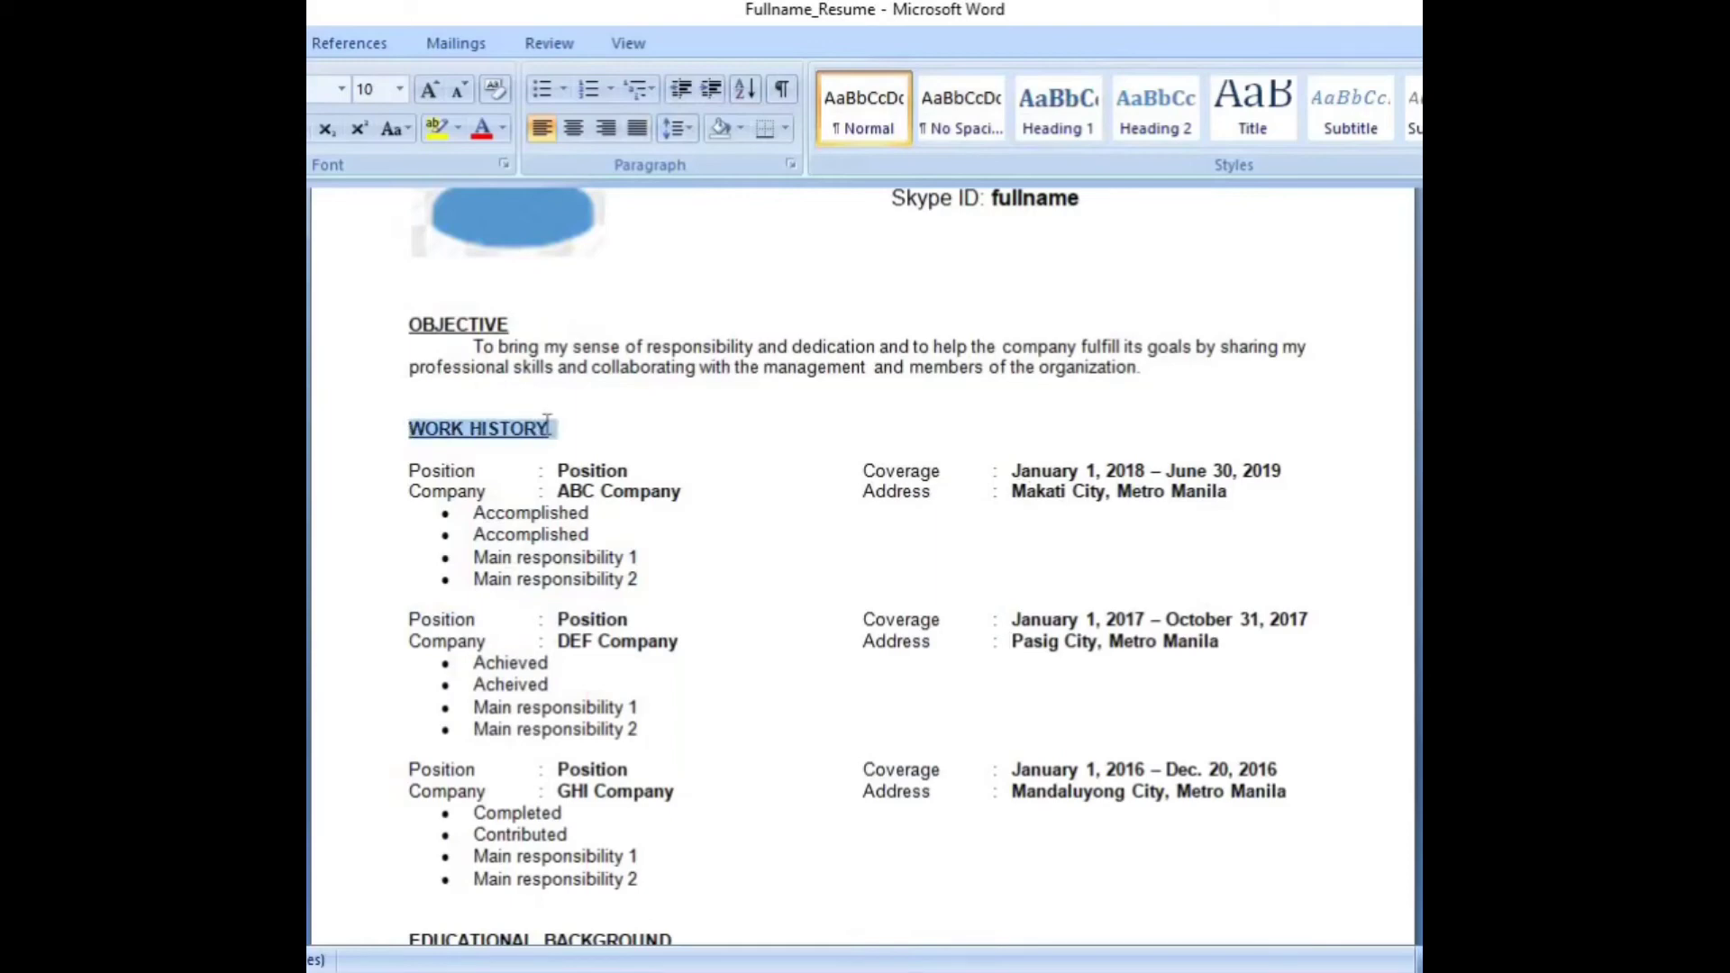
pyautogui.click(589, 512)
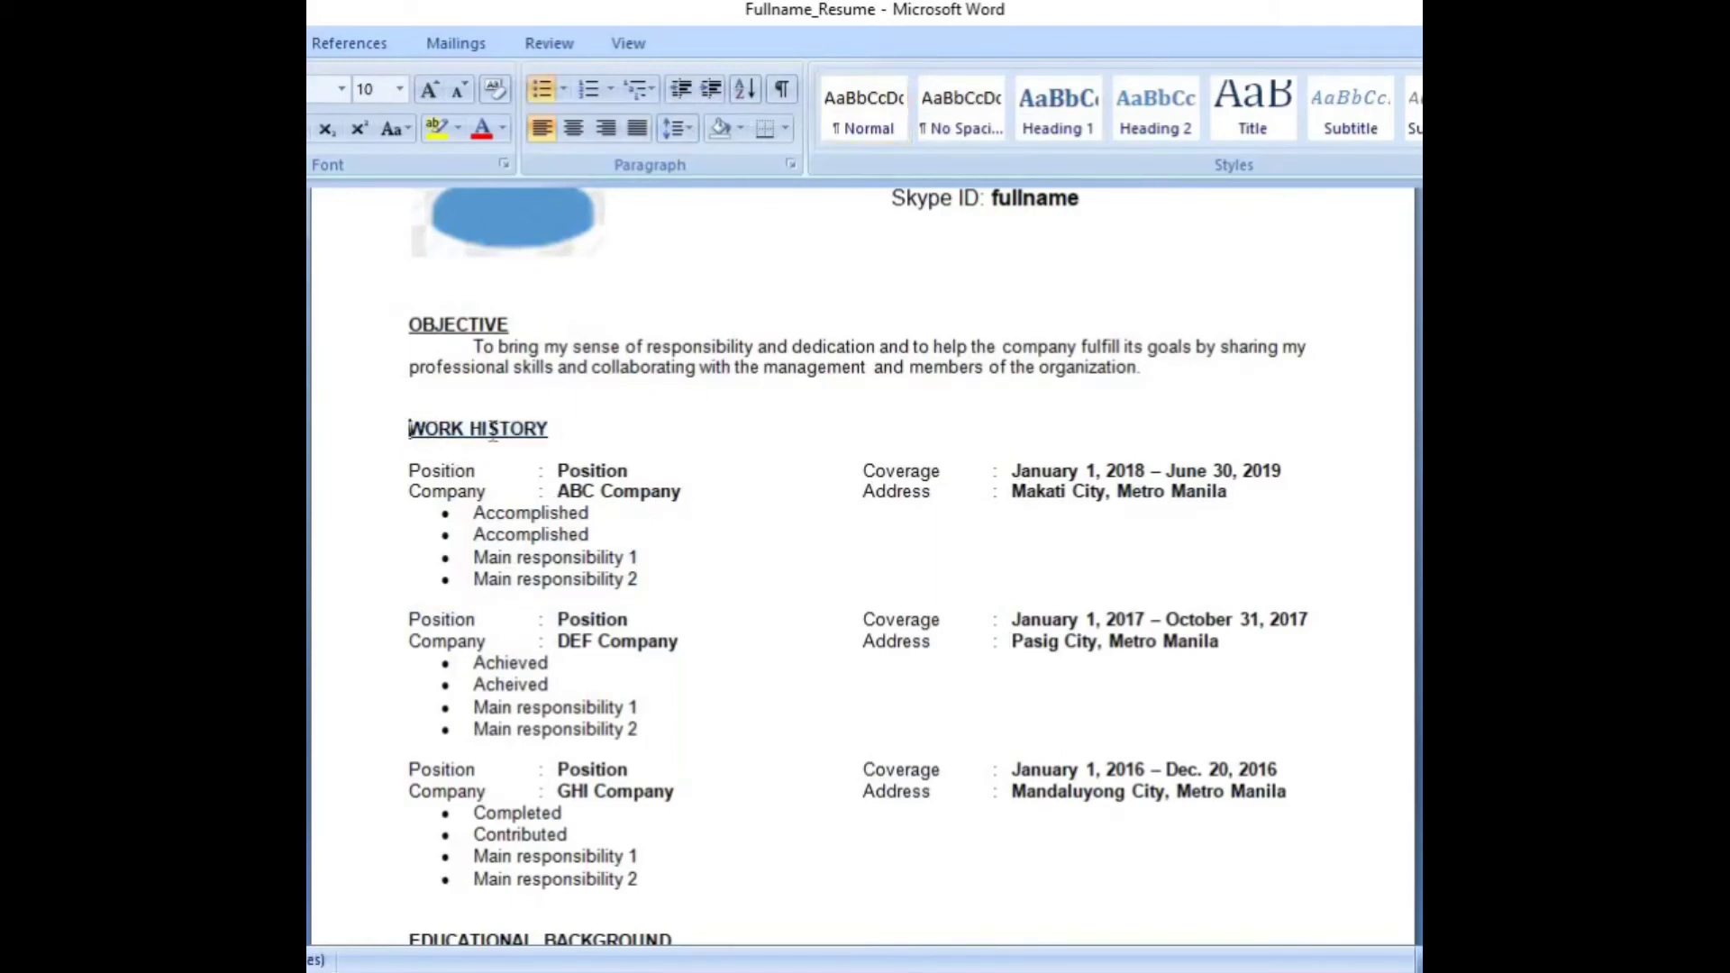
pyautogui.tripleClick(510, 431)
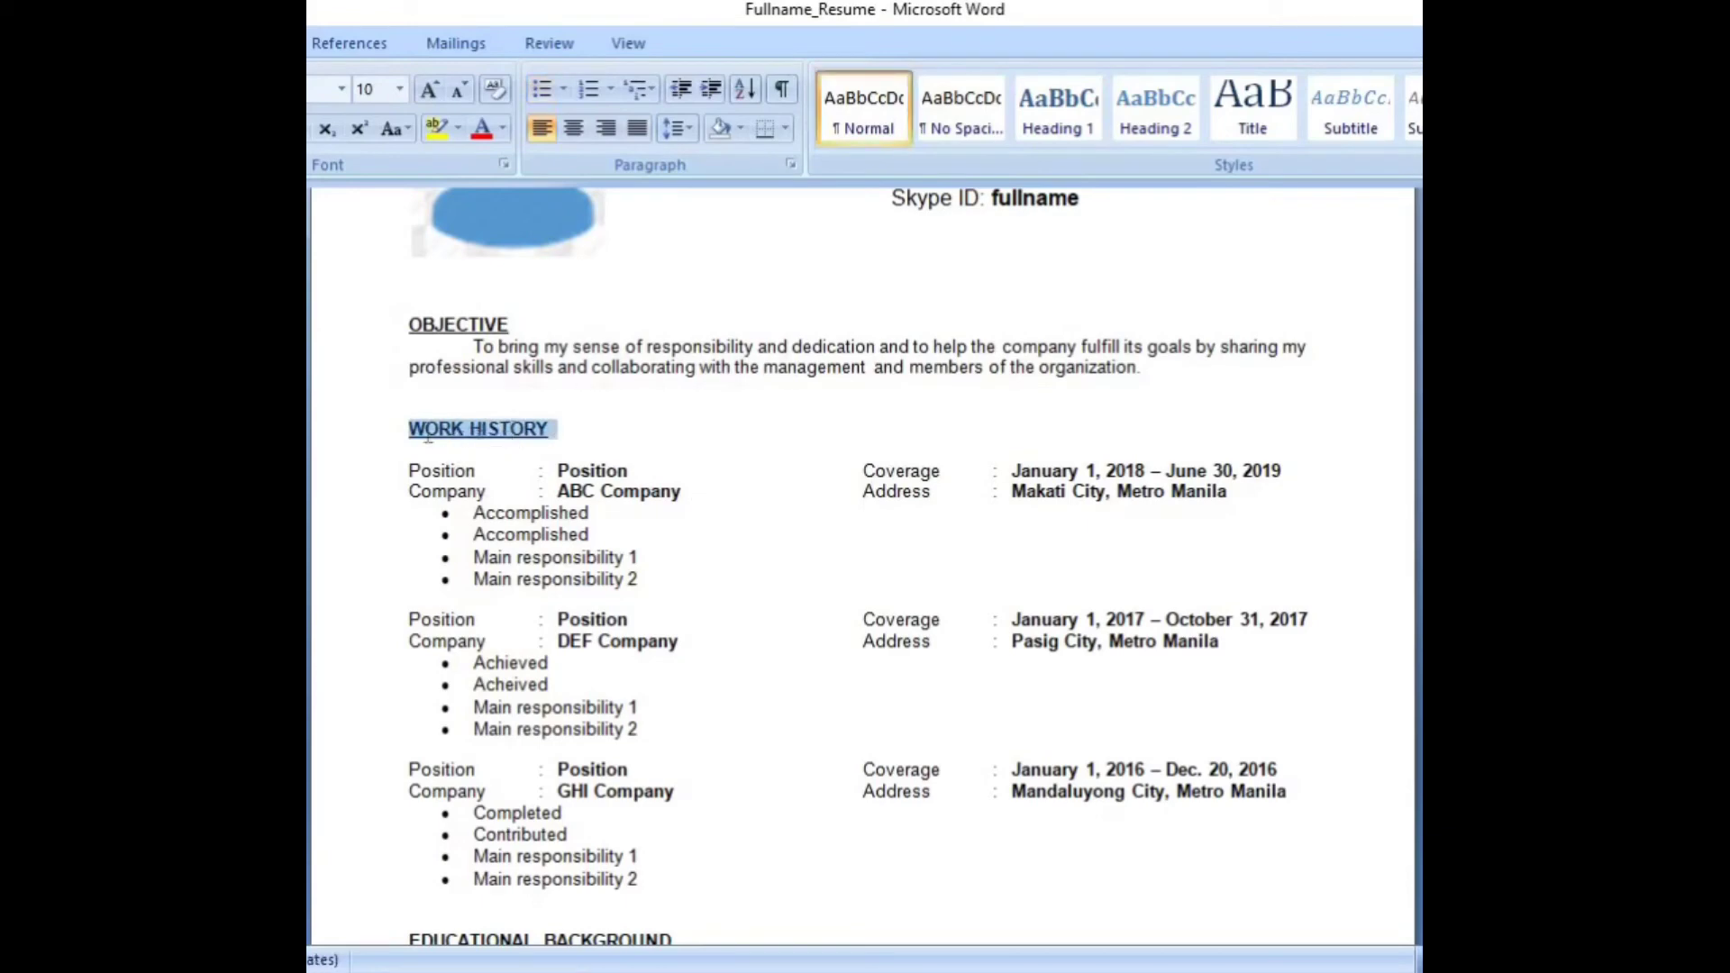
pyautogui.moveTo(406, 322); pyautogui.dragTo(523, 320)
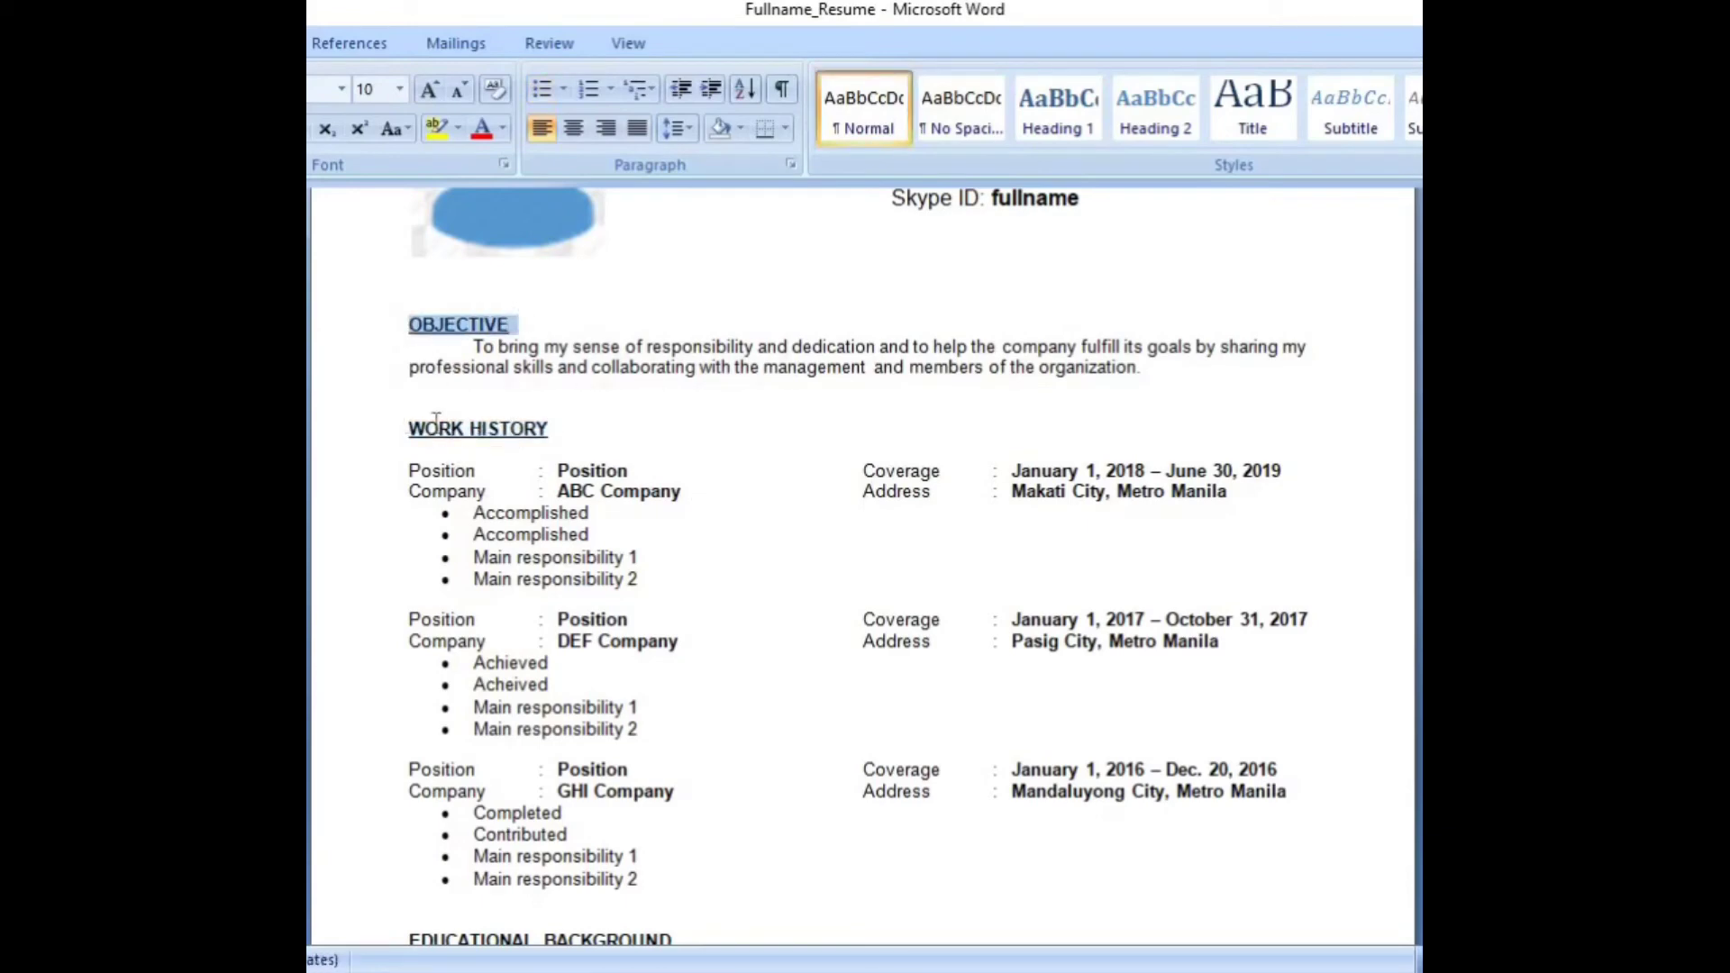
pyautogui.moveTo(406, 426); pyautogui.dragTo(633, 468)
pyautogui.click(622, 513)
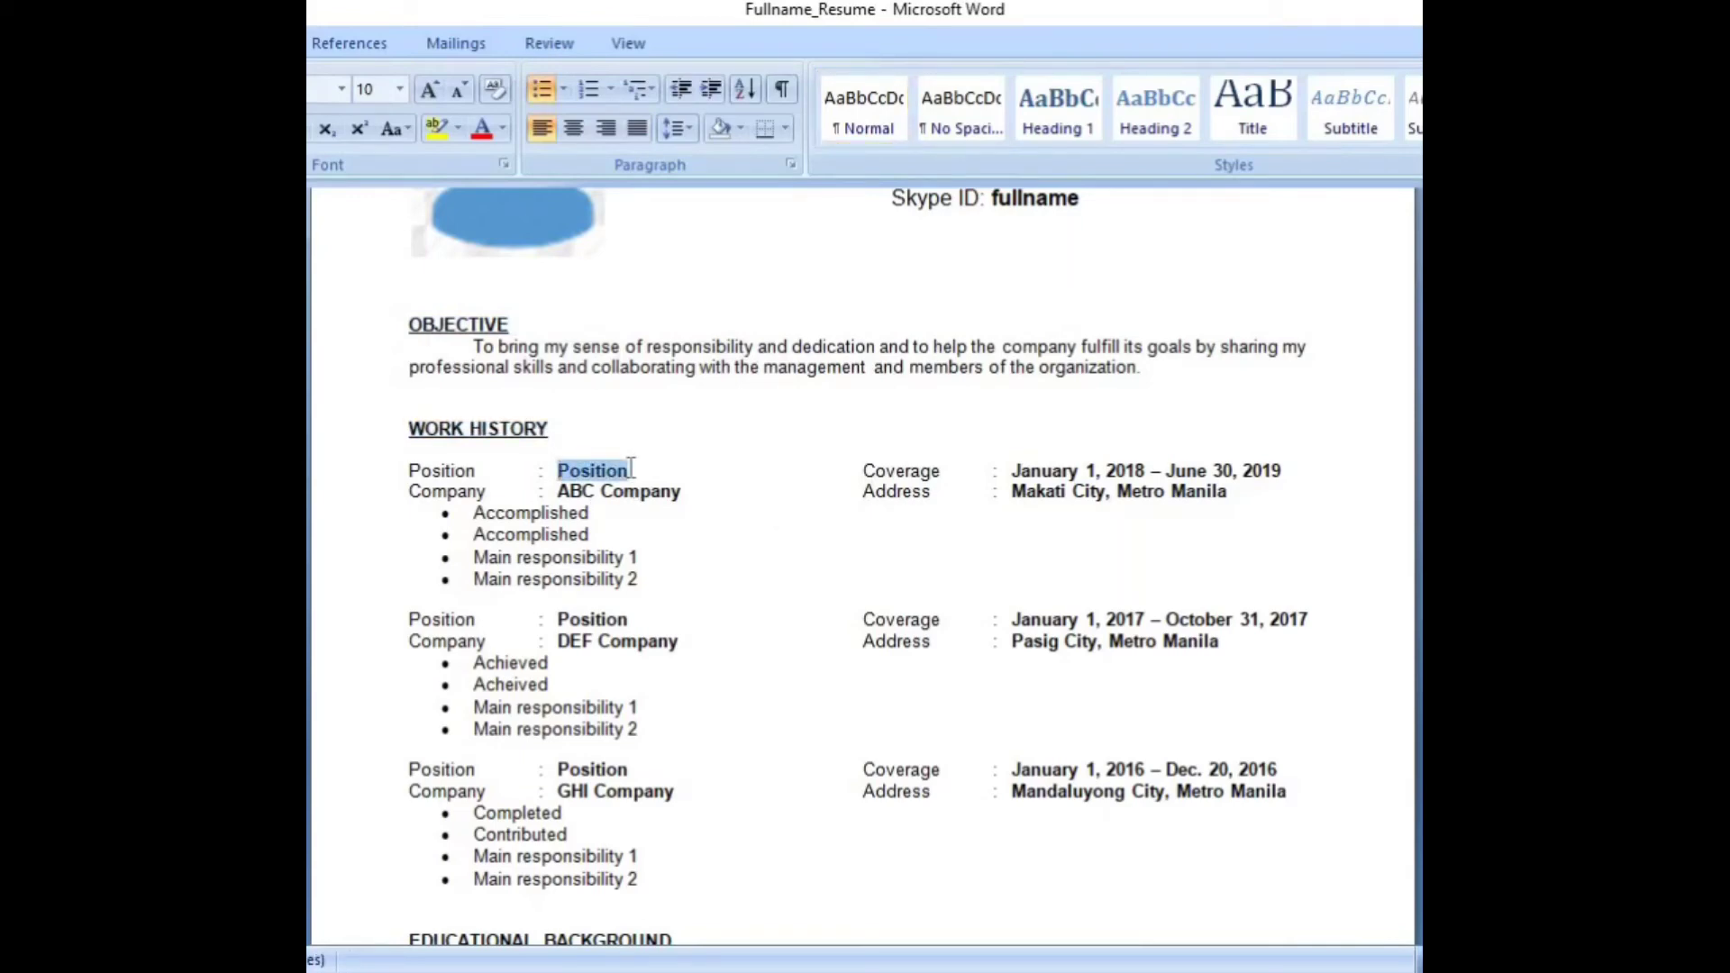
pyautogui.moveTo(559, 491); pyautogui.dragTo(681, 493)
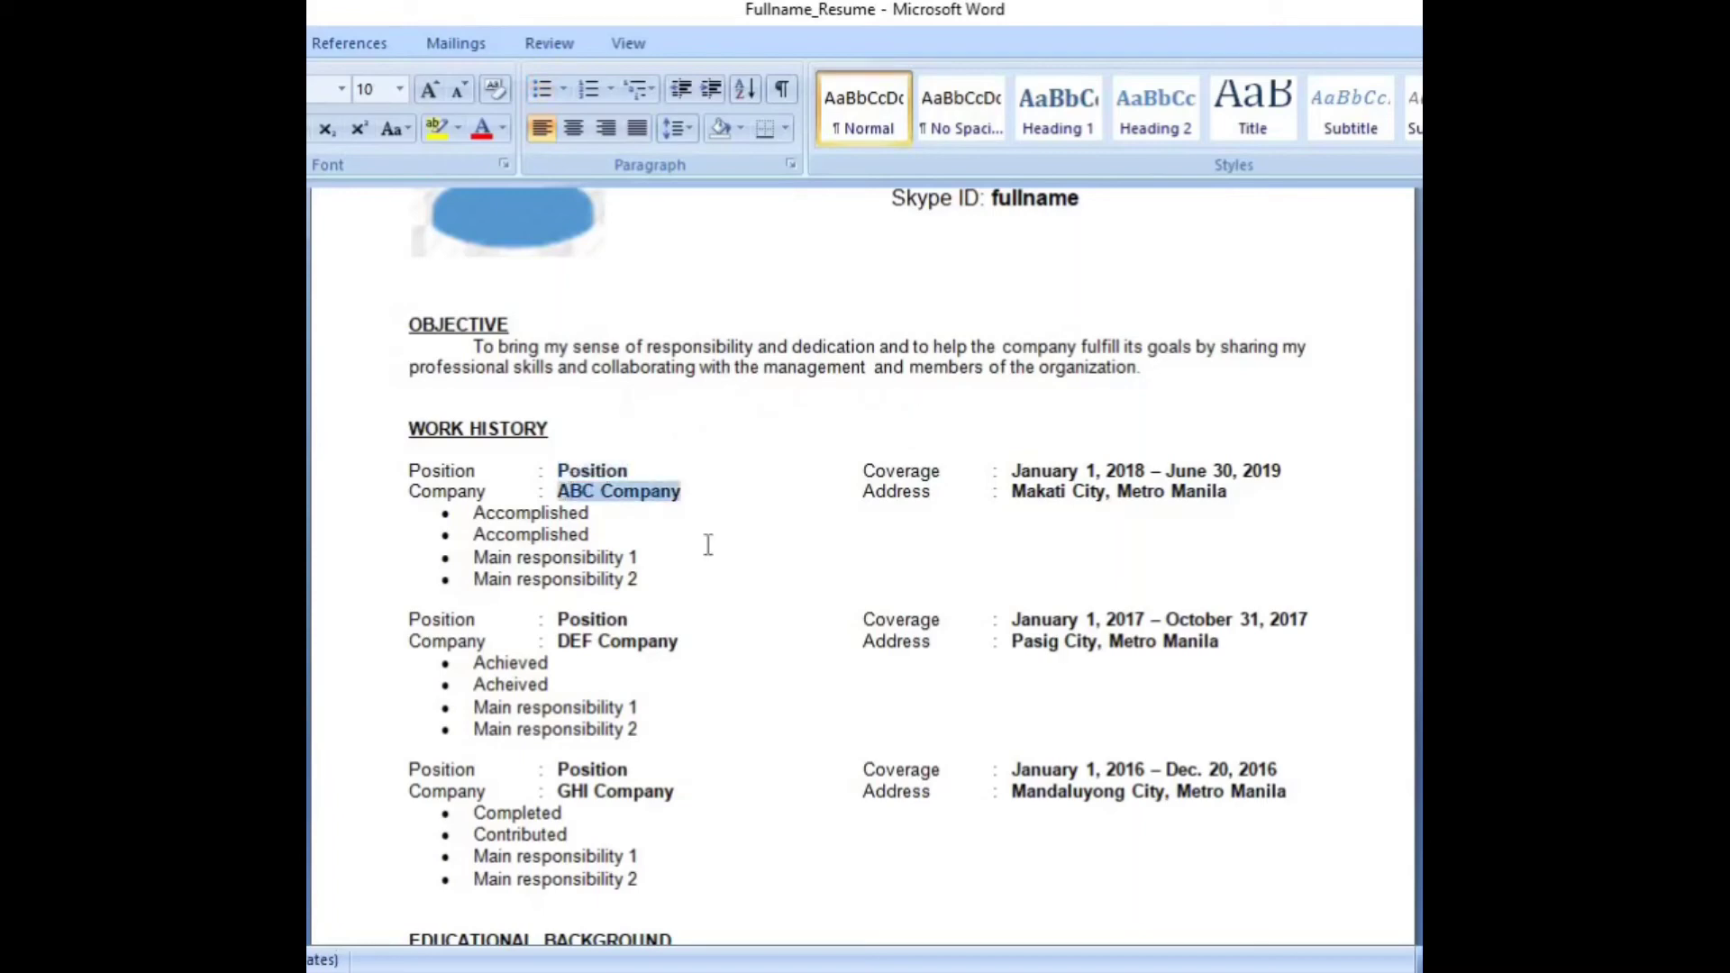
pyautogui.click(746, 561)
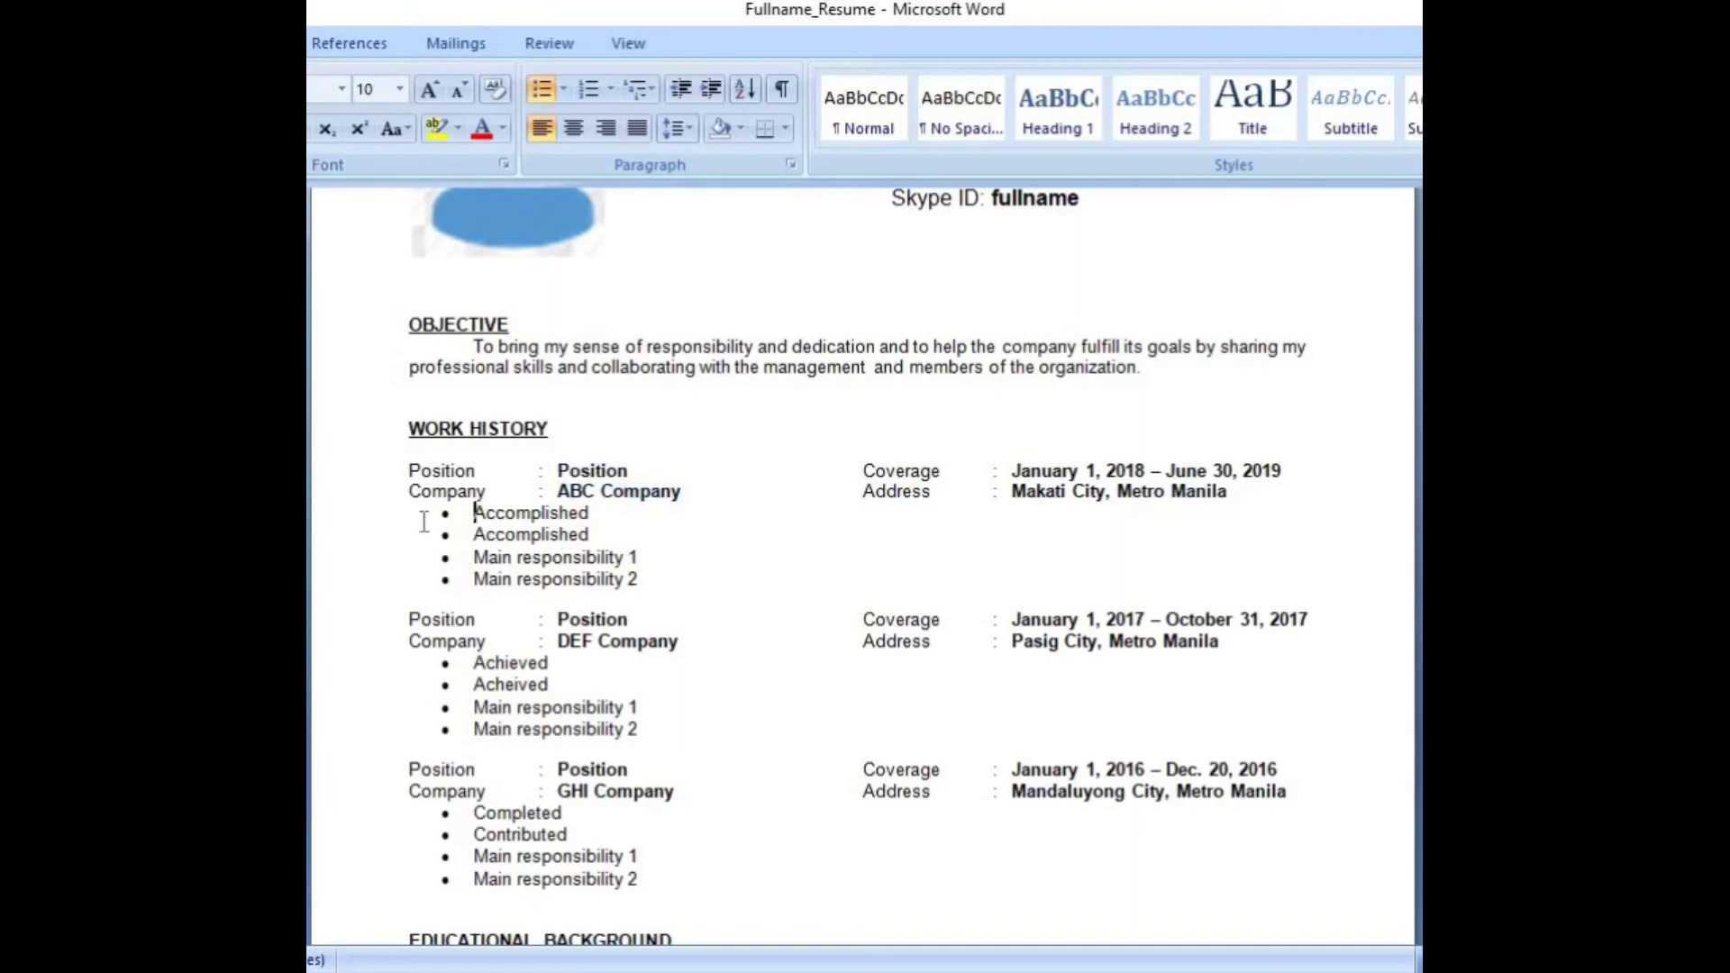
pyautogui.moveTo(424, 522); pyautogui.dragTo(457, 594)
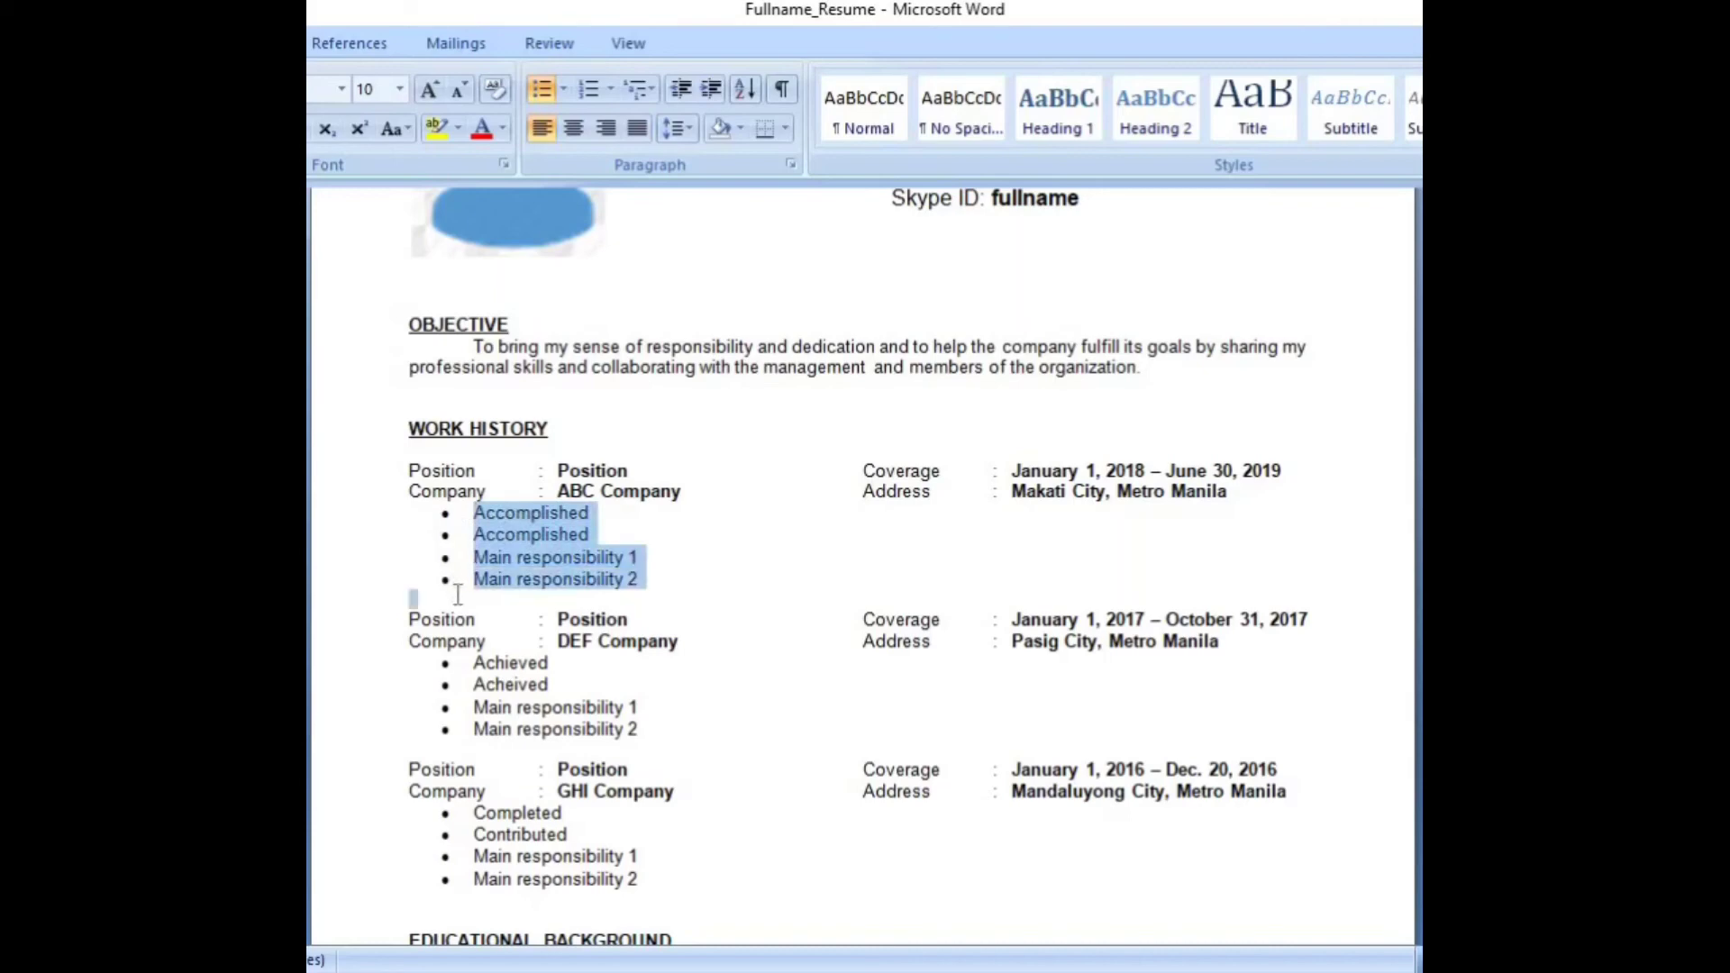
pyautogui.click(769, 640)
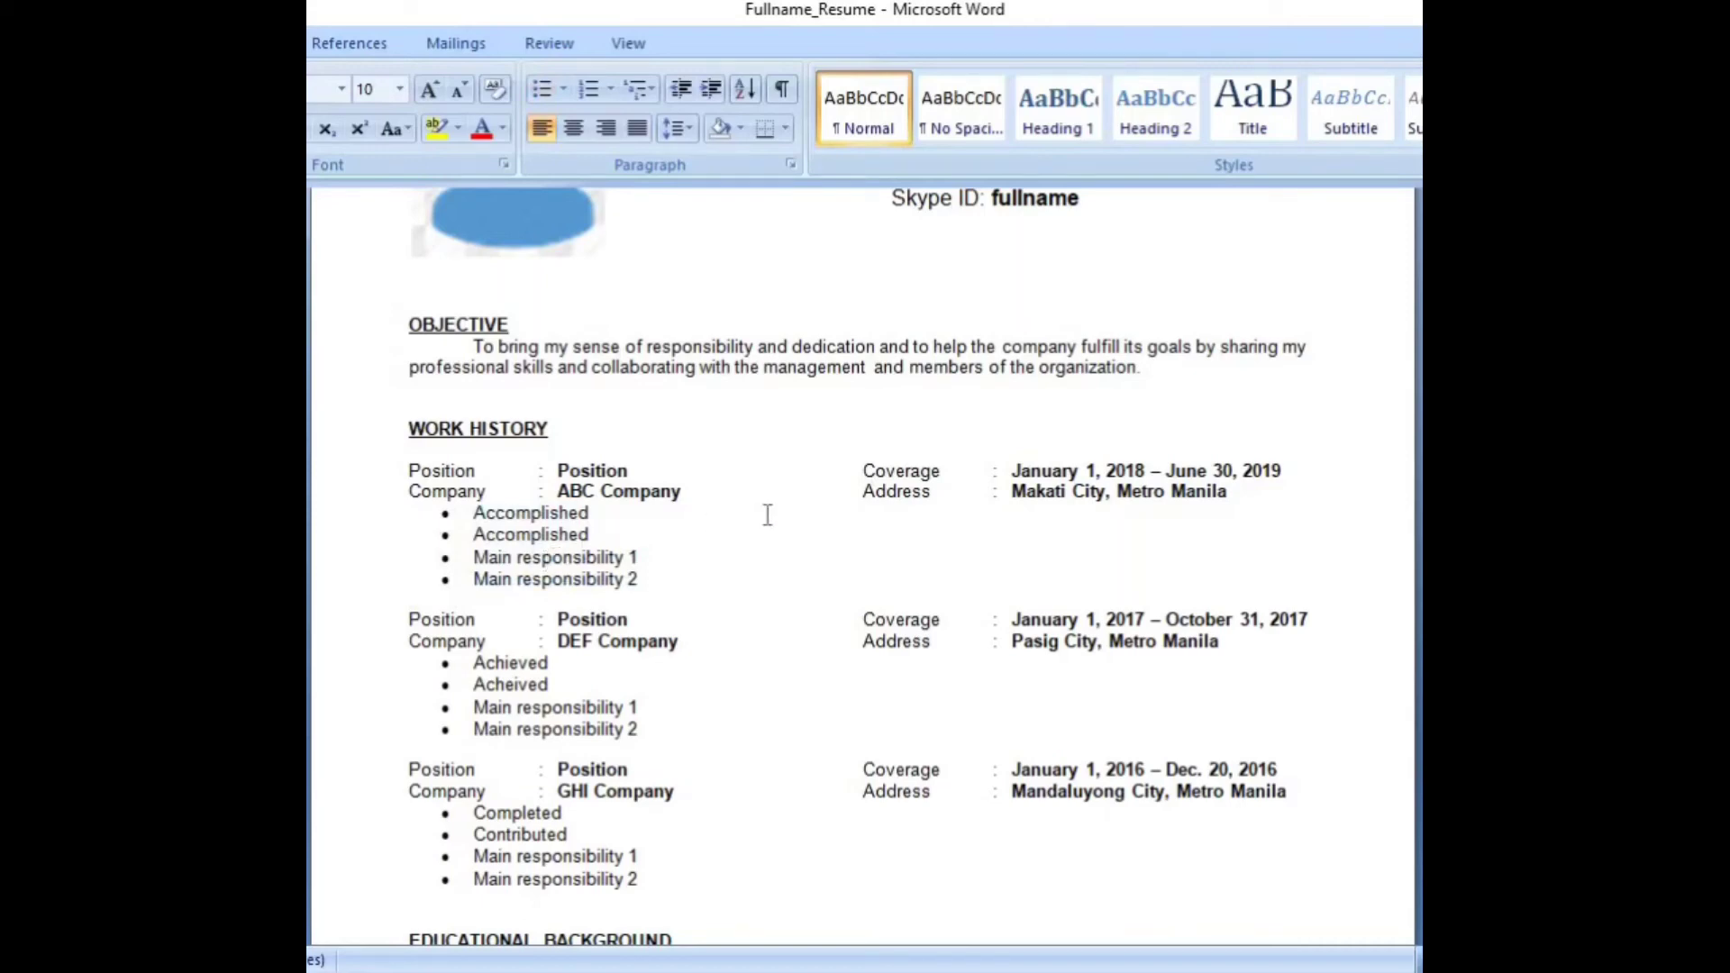
pyautogui.scroll(3, 775, 510)
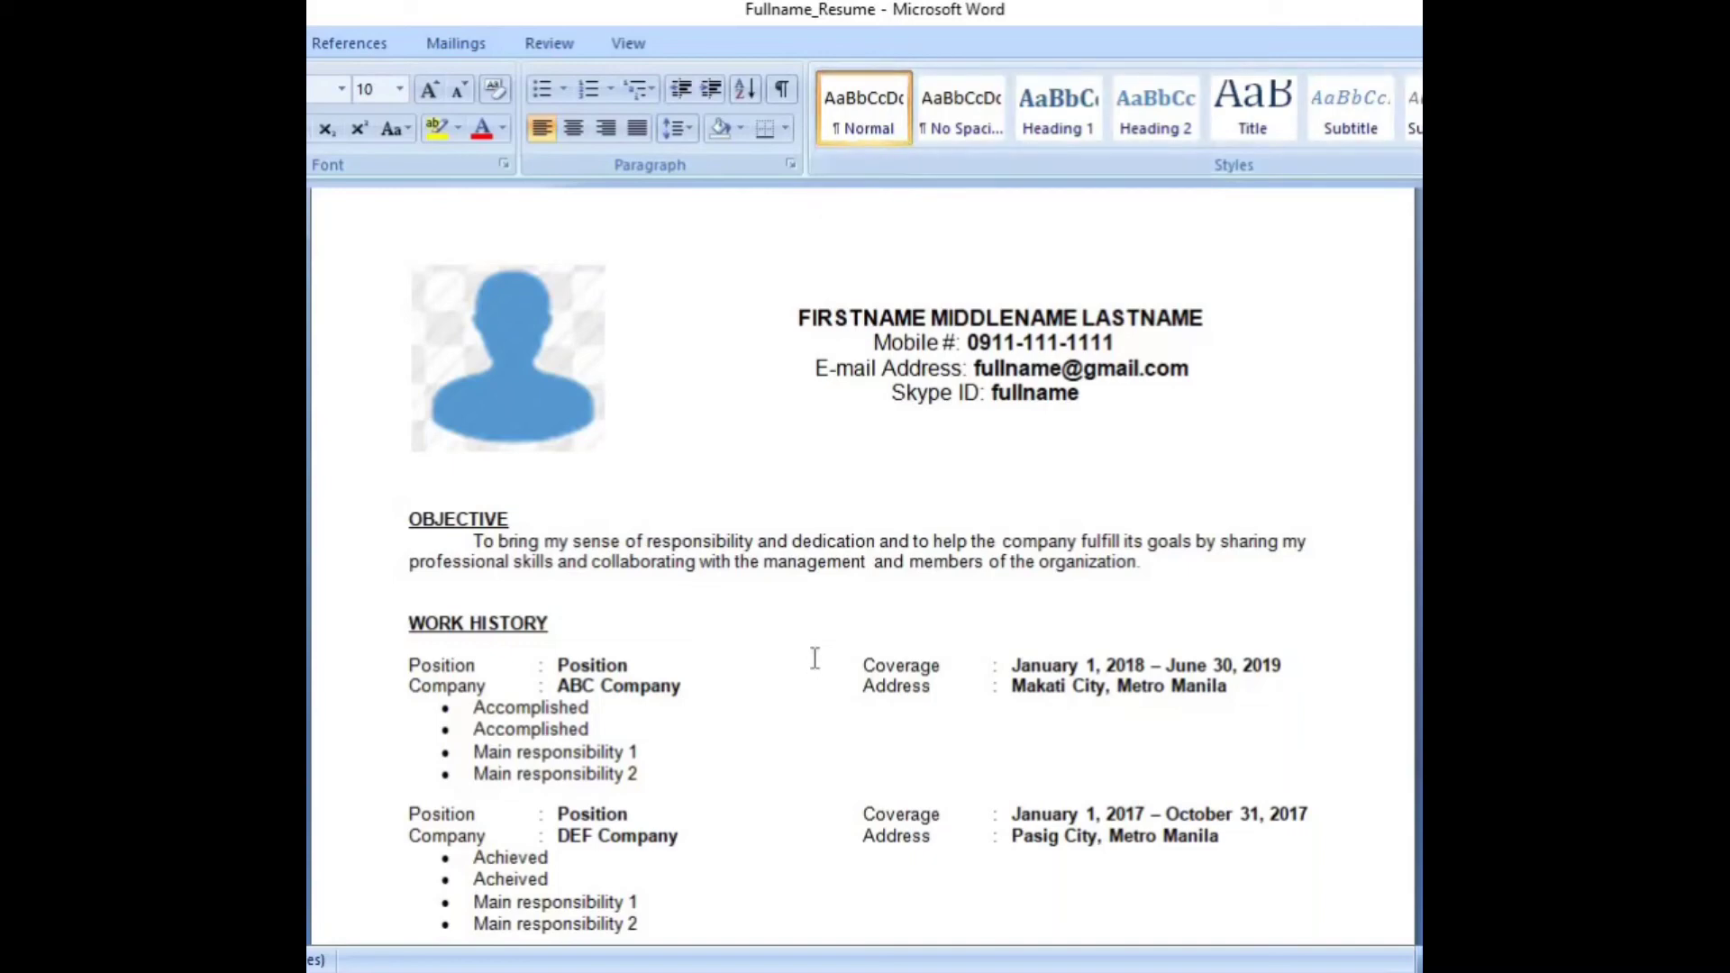
pyautogui.scroll(-8, 815, 657)
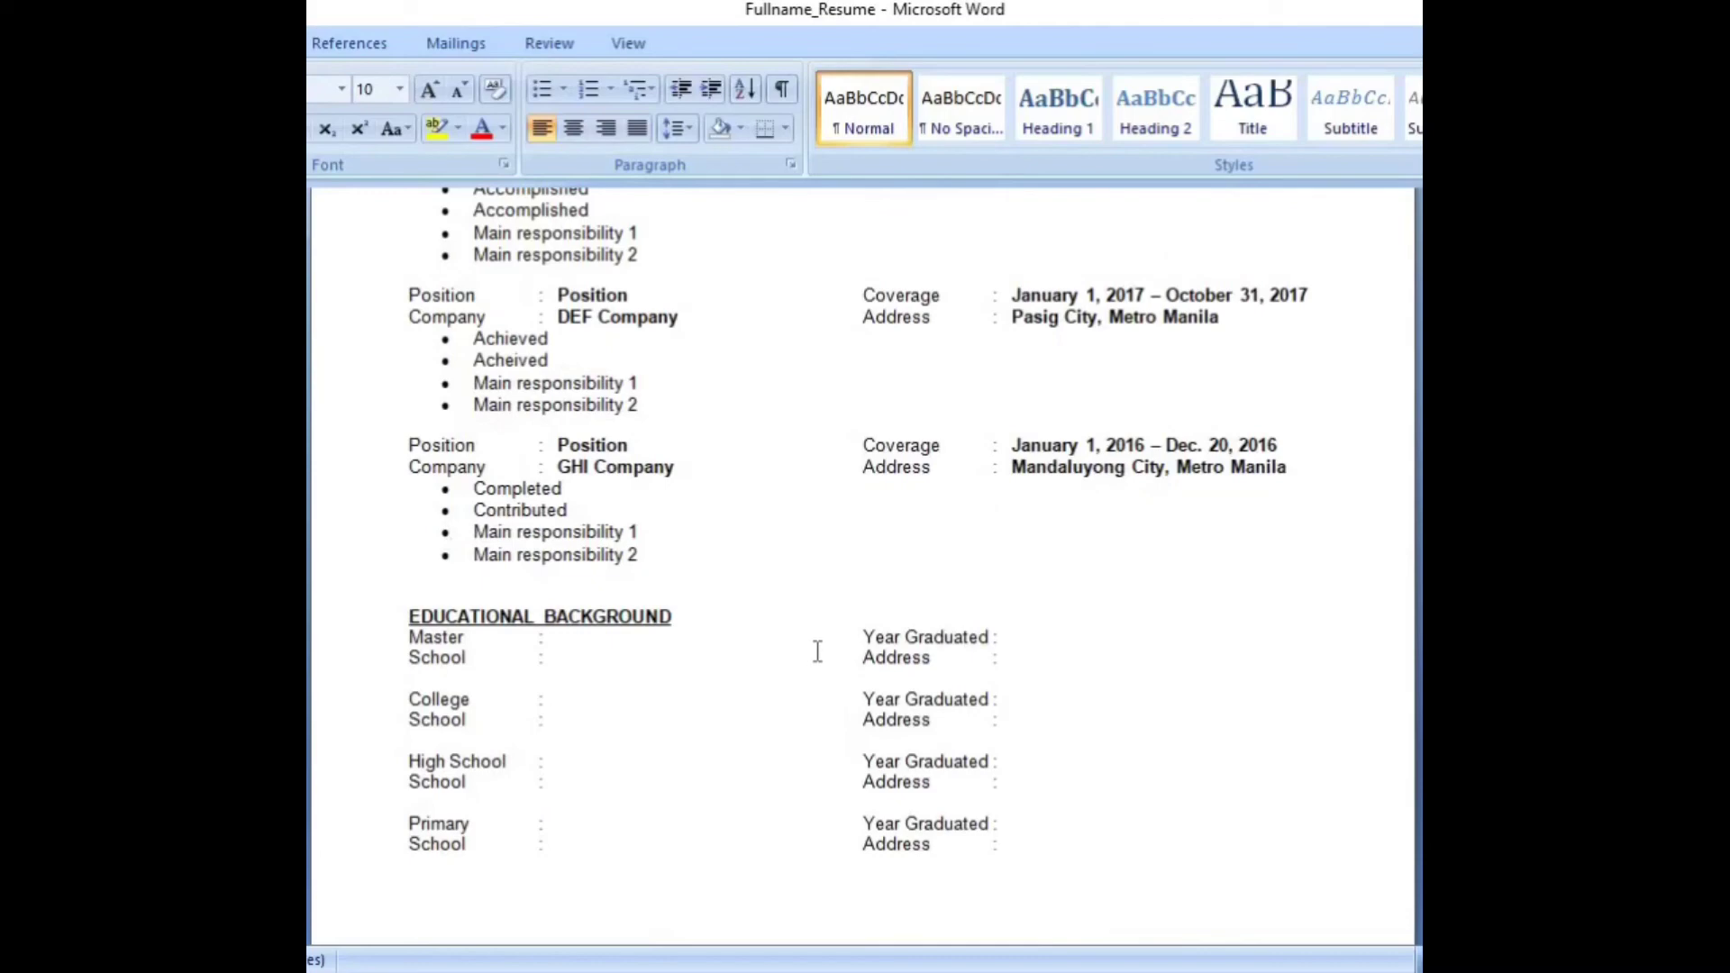
pyautogui.scroll(-1, 817, 651)
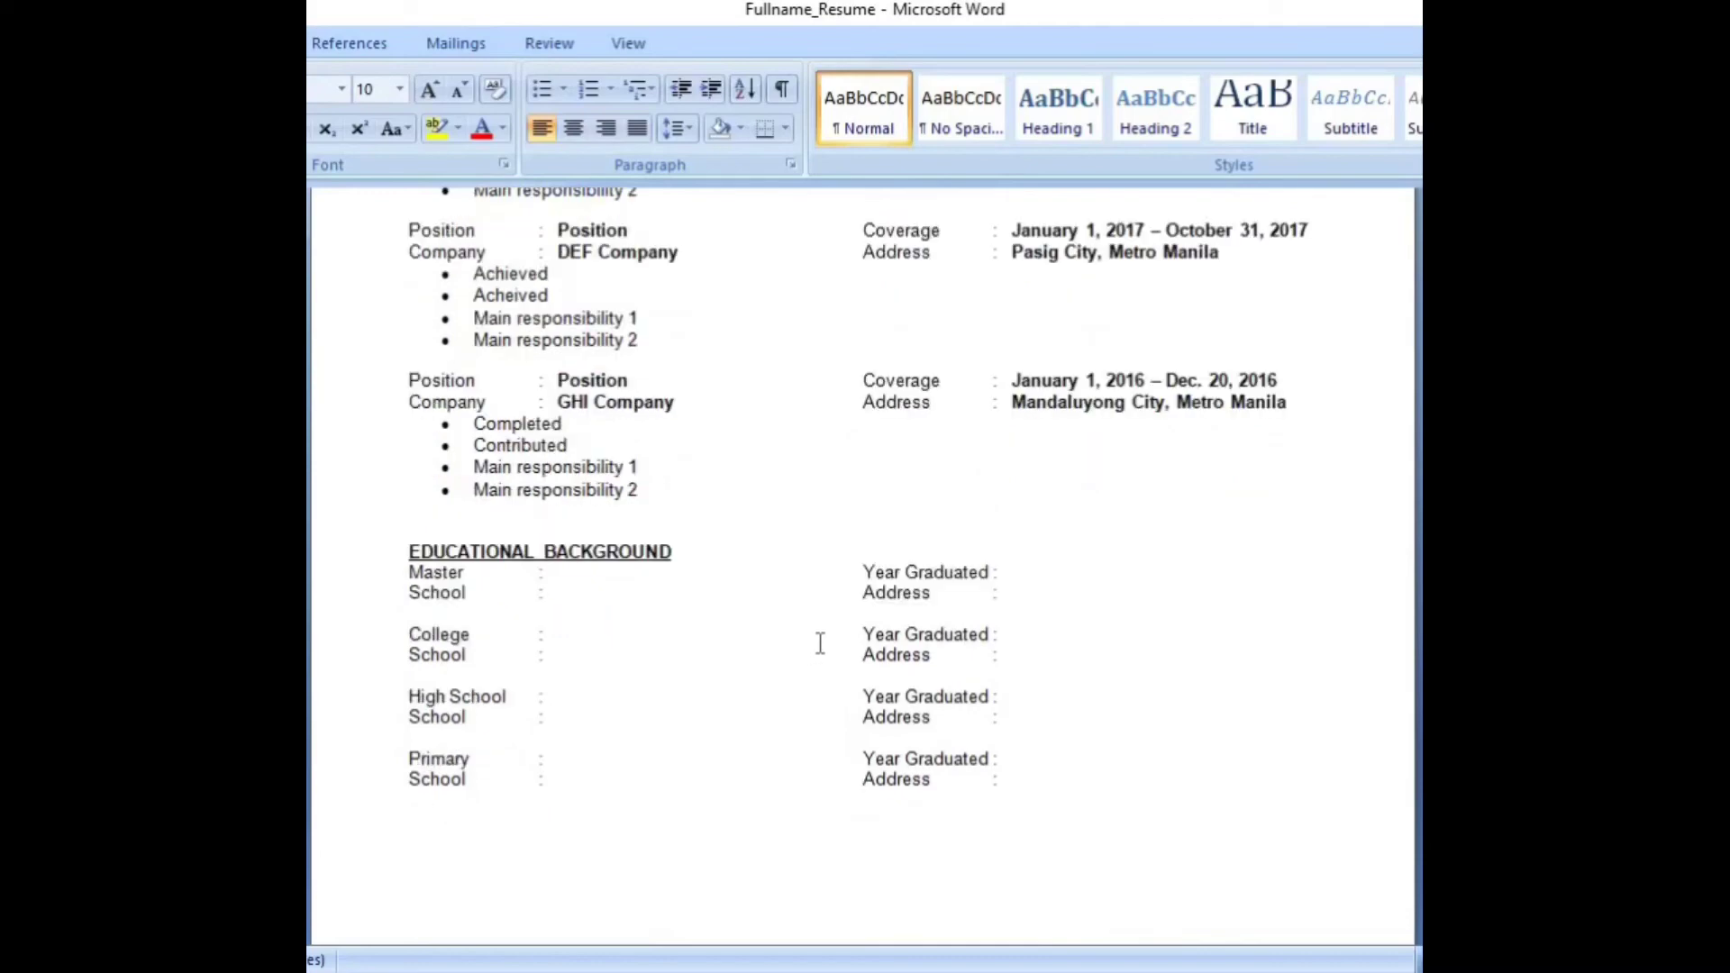
pyautogui.scroll(3, 817, 651)
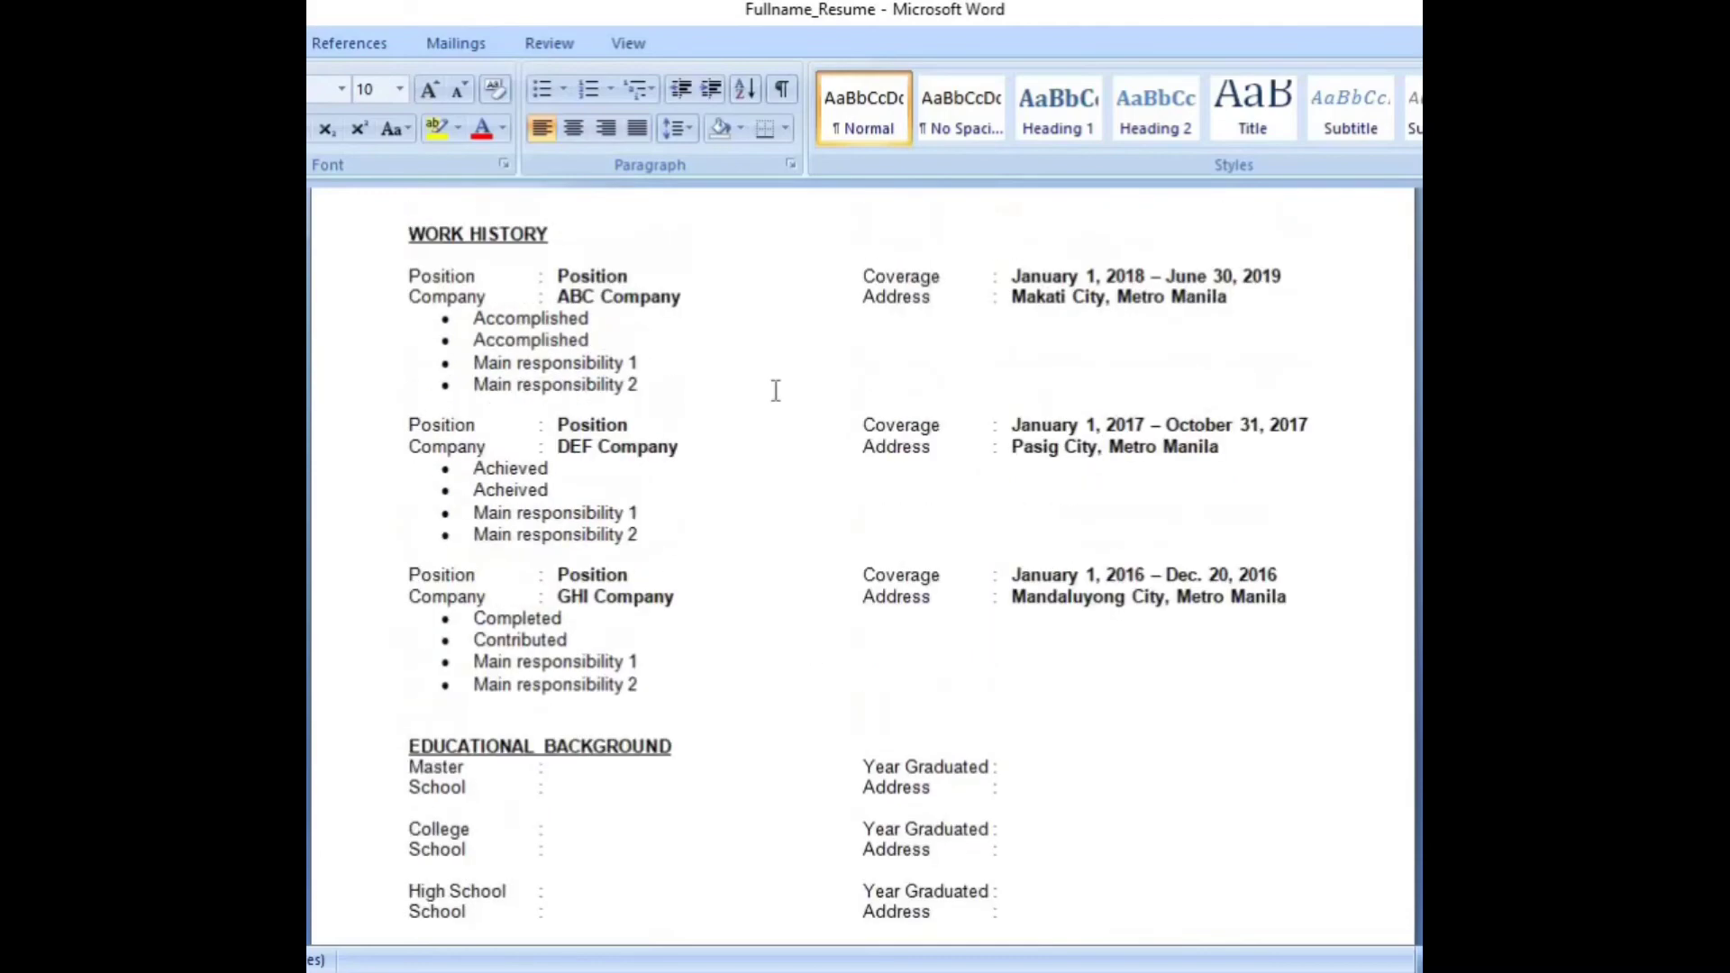
pyautogui.click(591, 363)
pyautogui.scroll(-4, 772, 718)
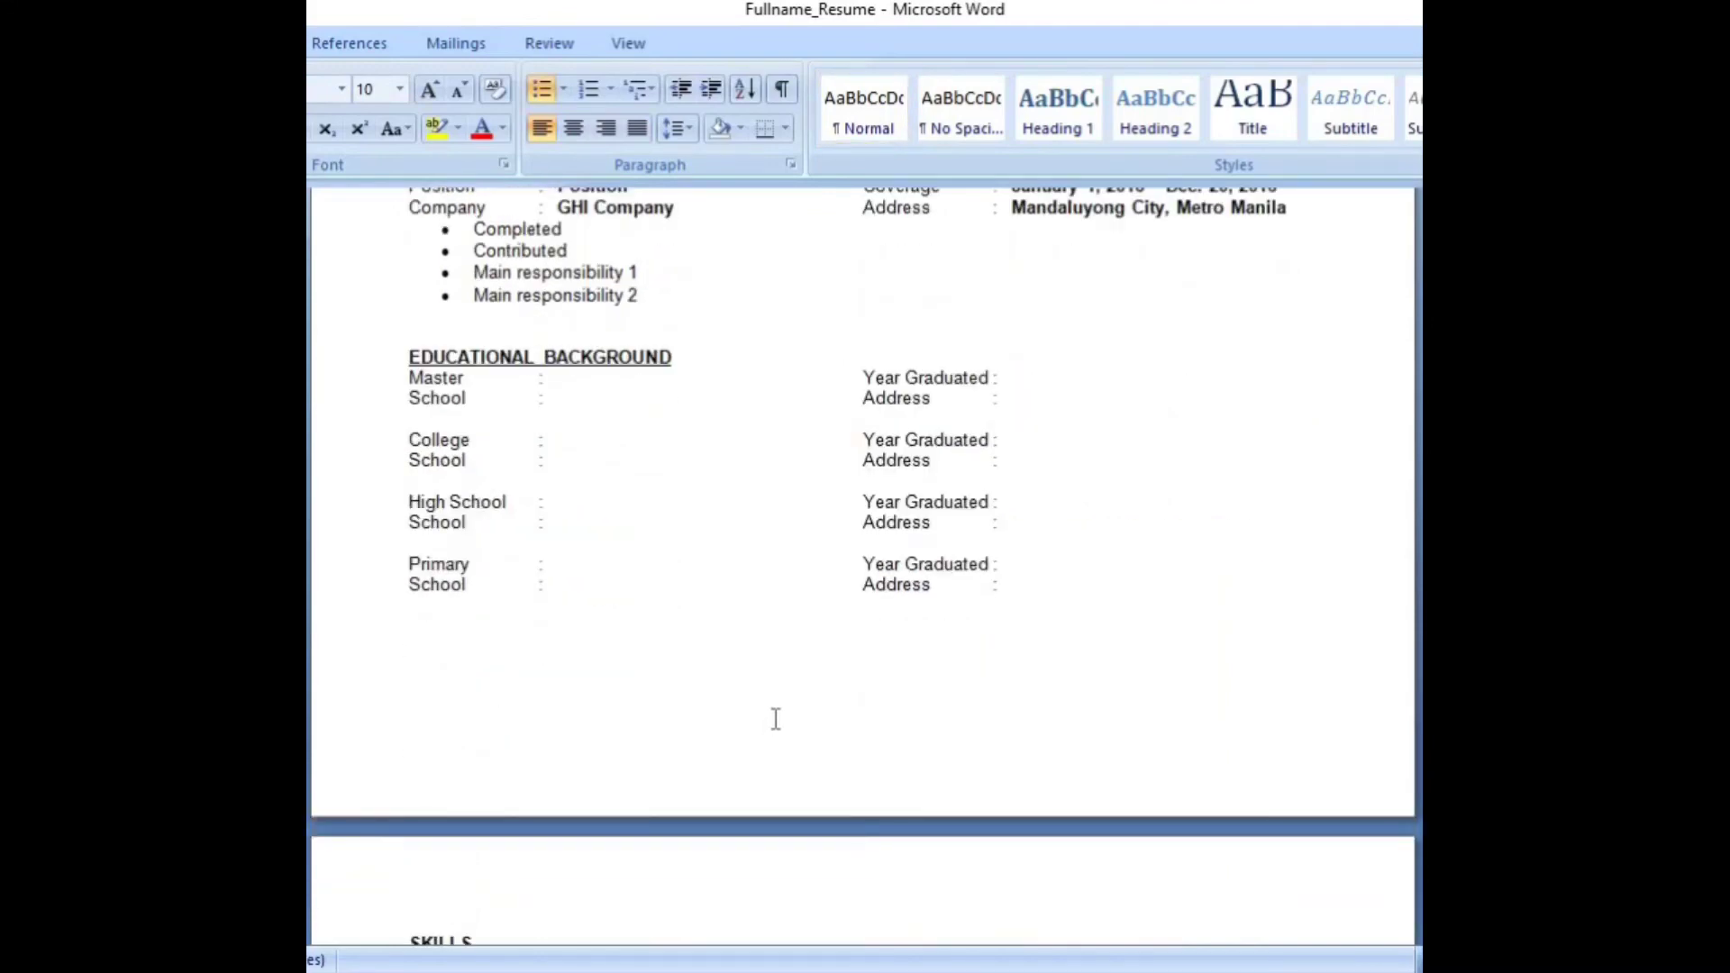
pyautogui.scroll(-1, 775, 718)
pyautogui.scroll(-2, 775, 718)
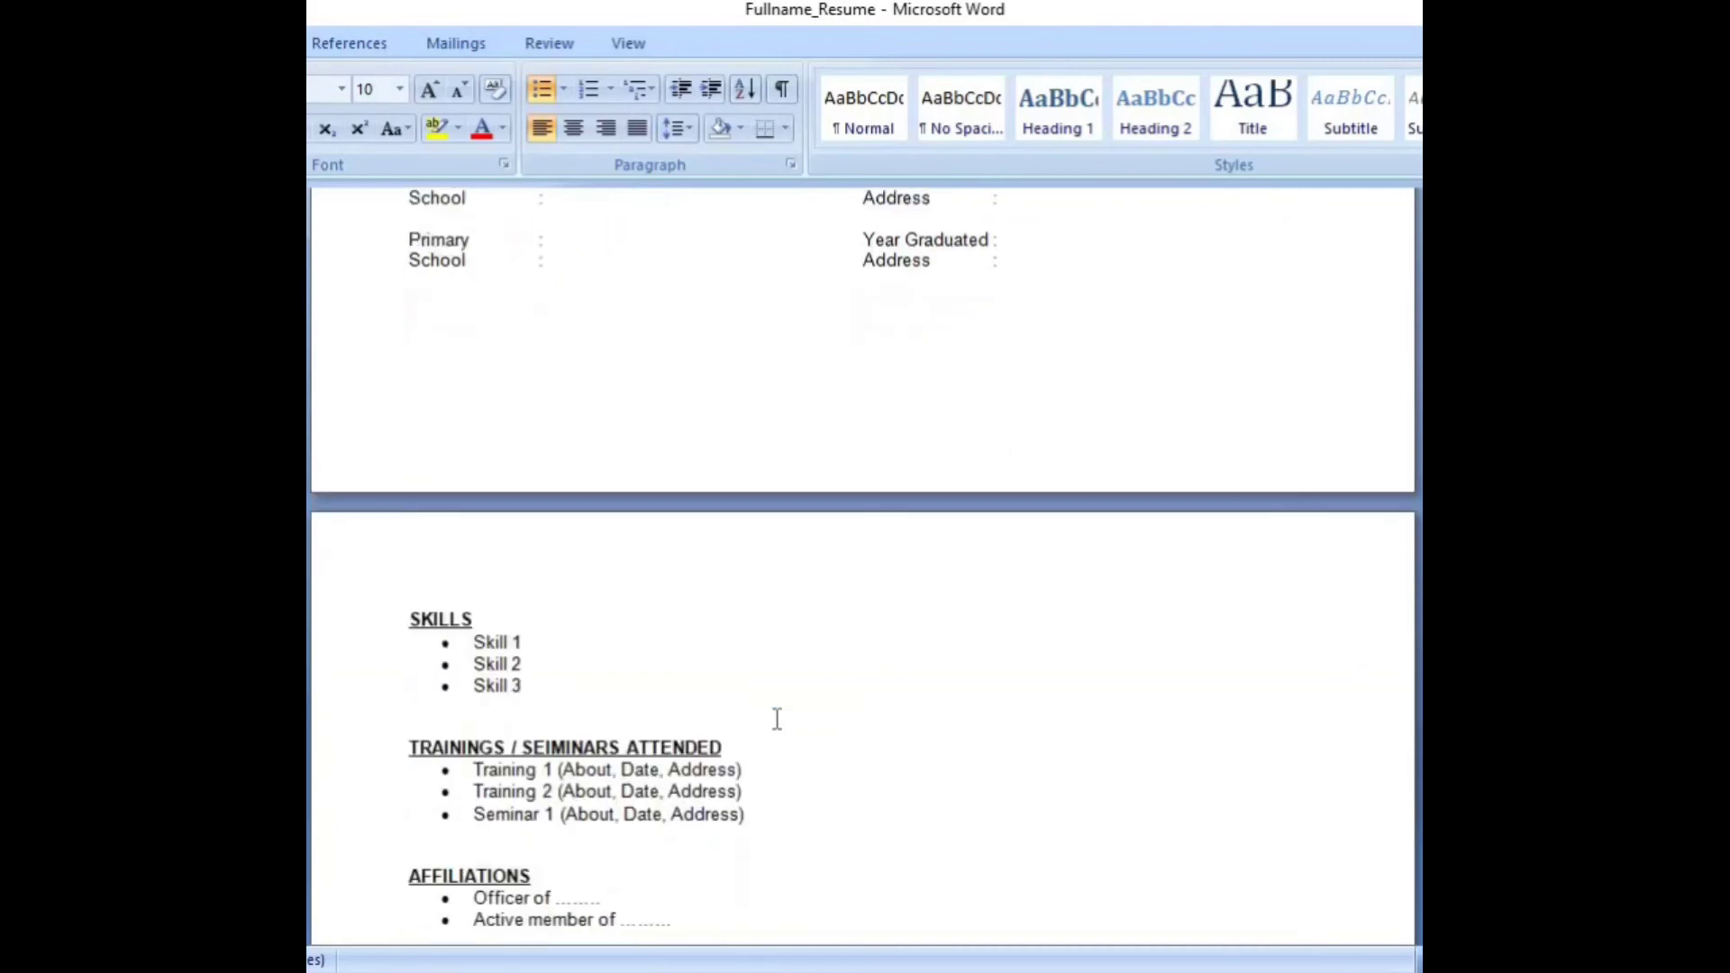
pyautogui.scroll(-6, 776, 718)
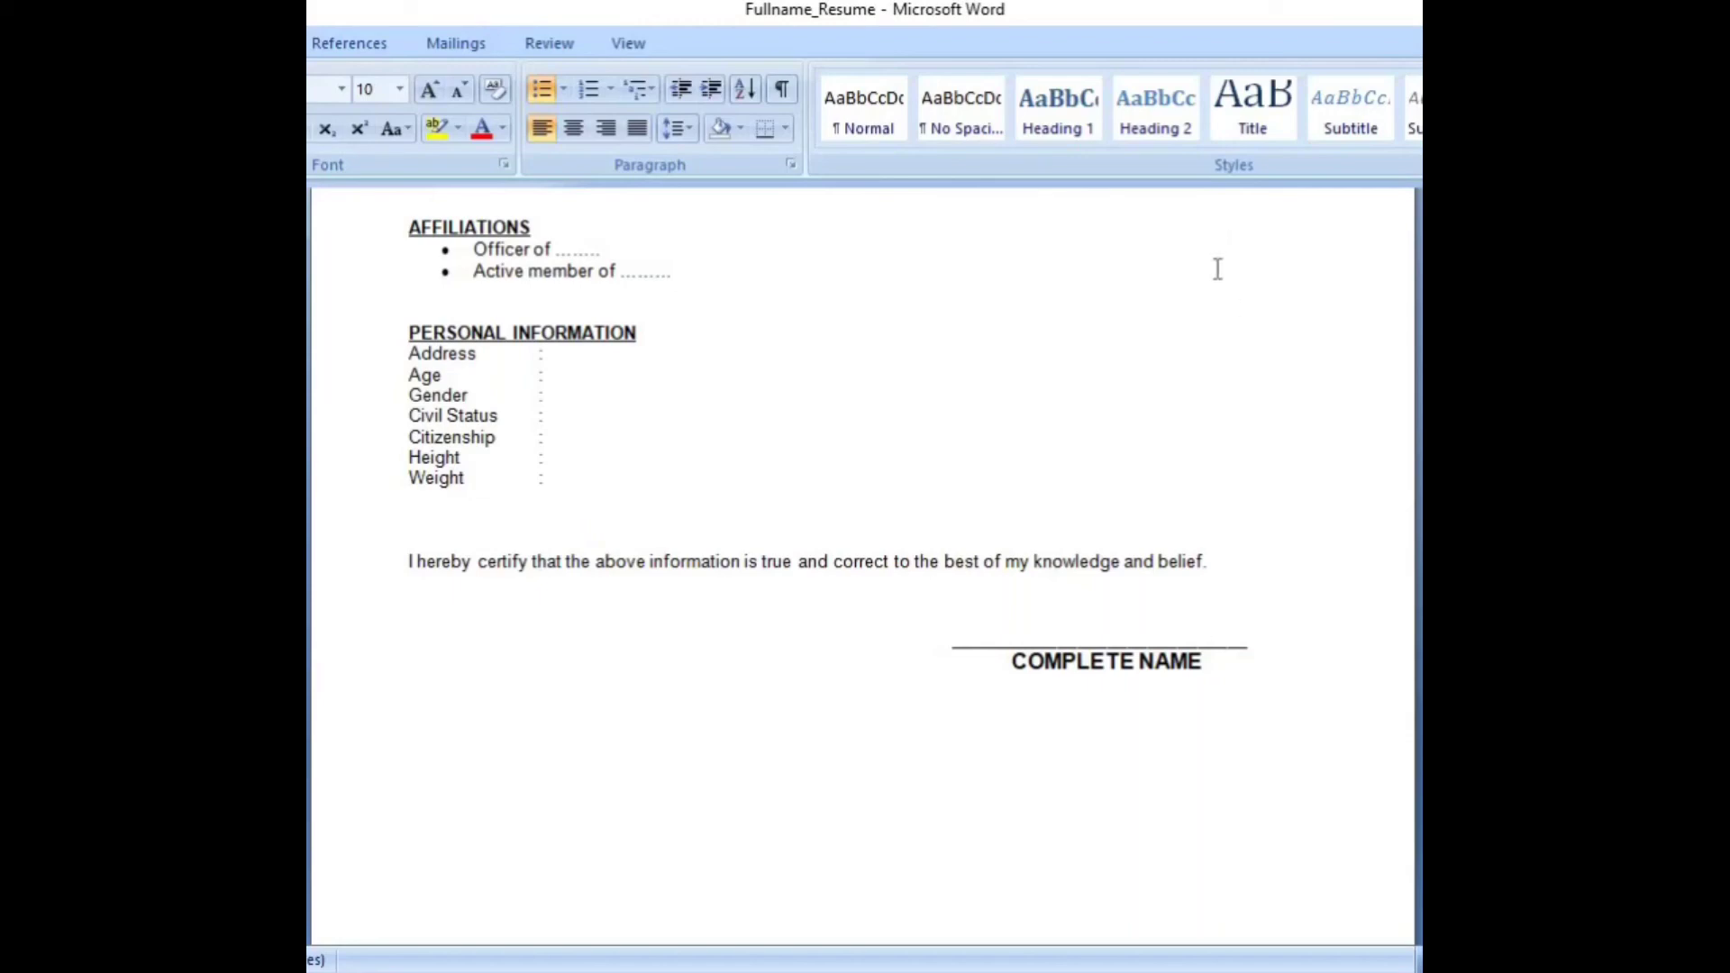
pyautogui.click(1045, 624)
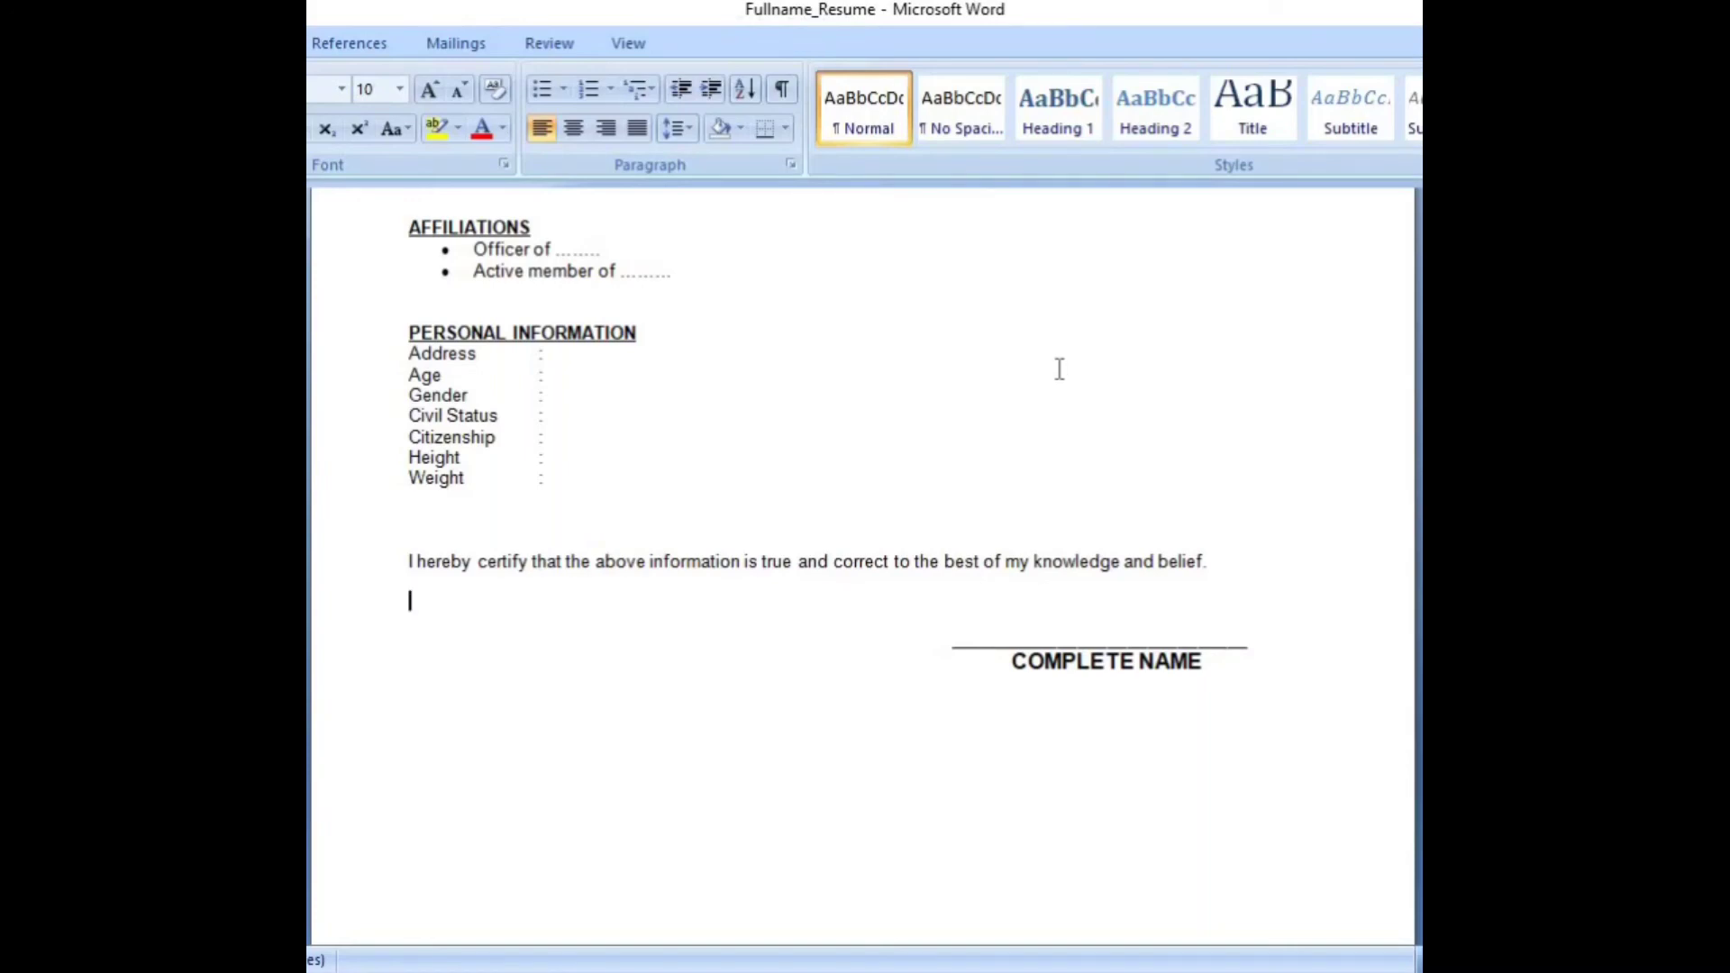
pyautogui.click(885, 566)
pyautogui.scroll(12, 896, 553)
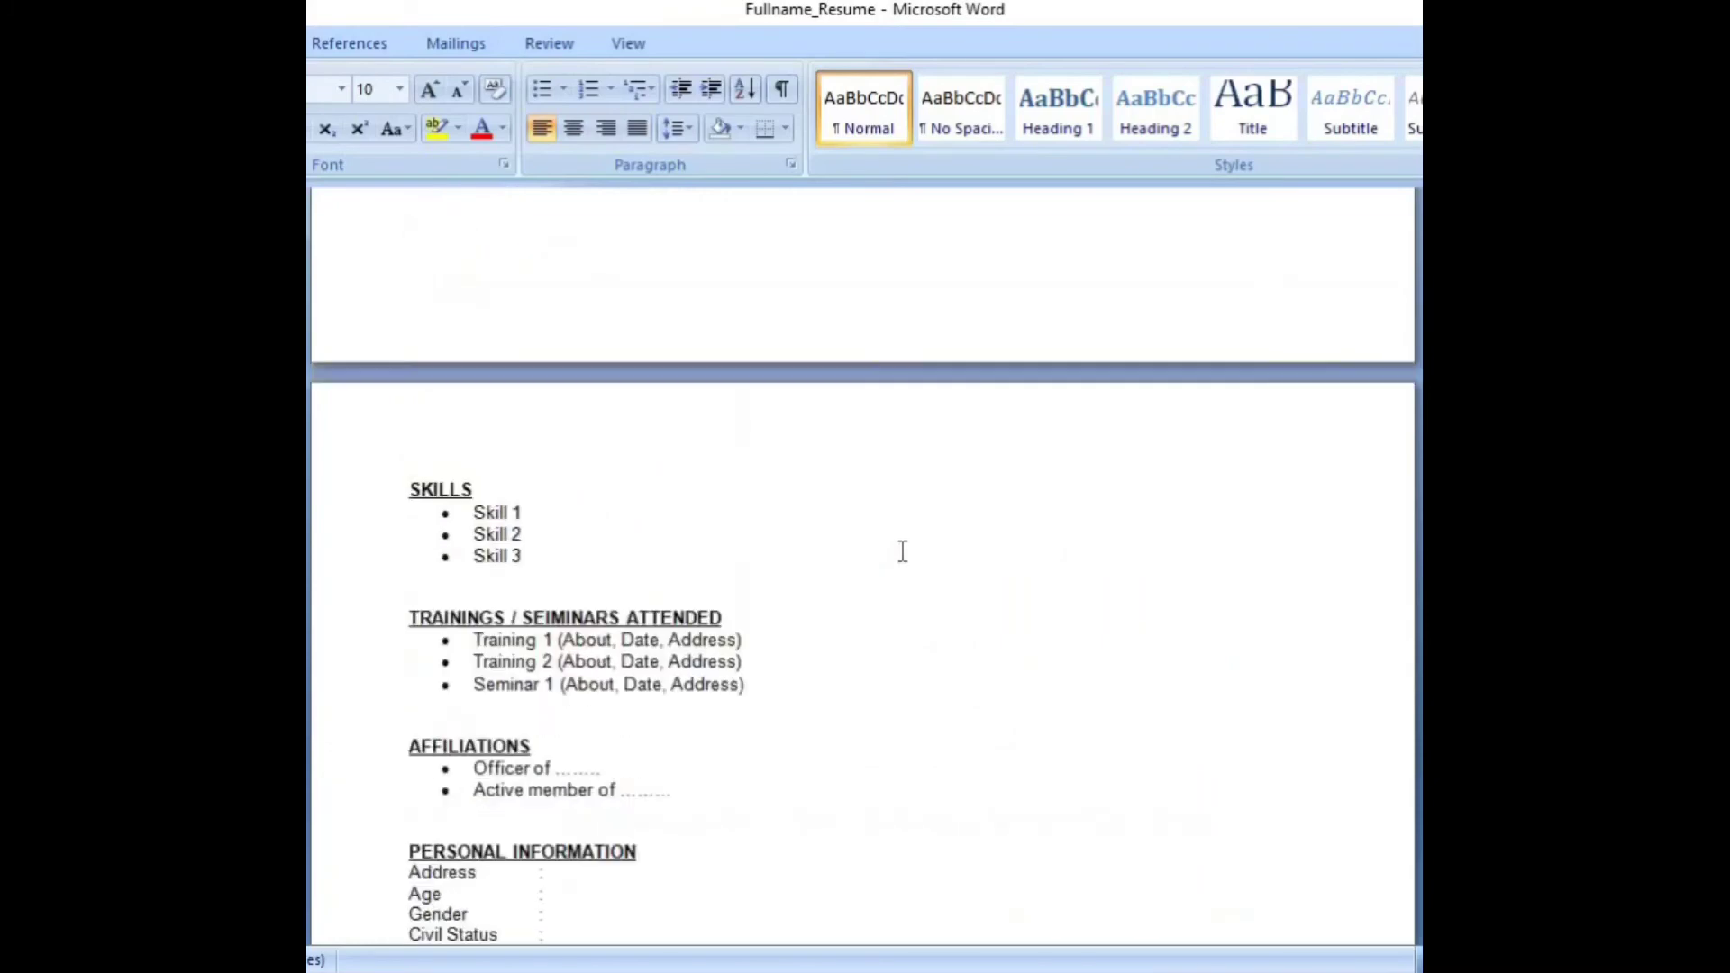
pyautogui.scroll(10, 903, 547)
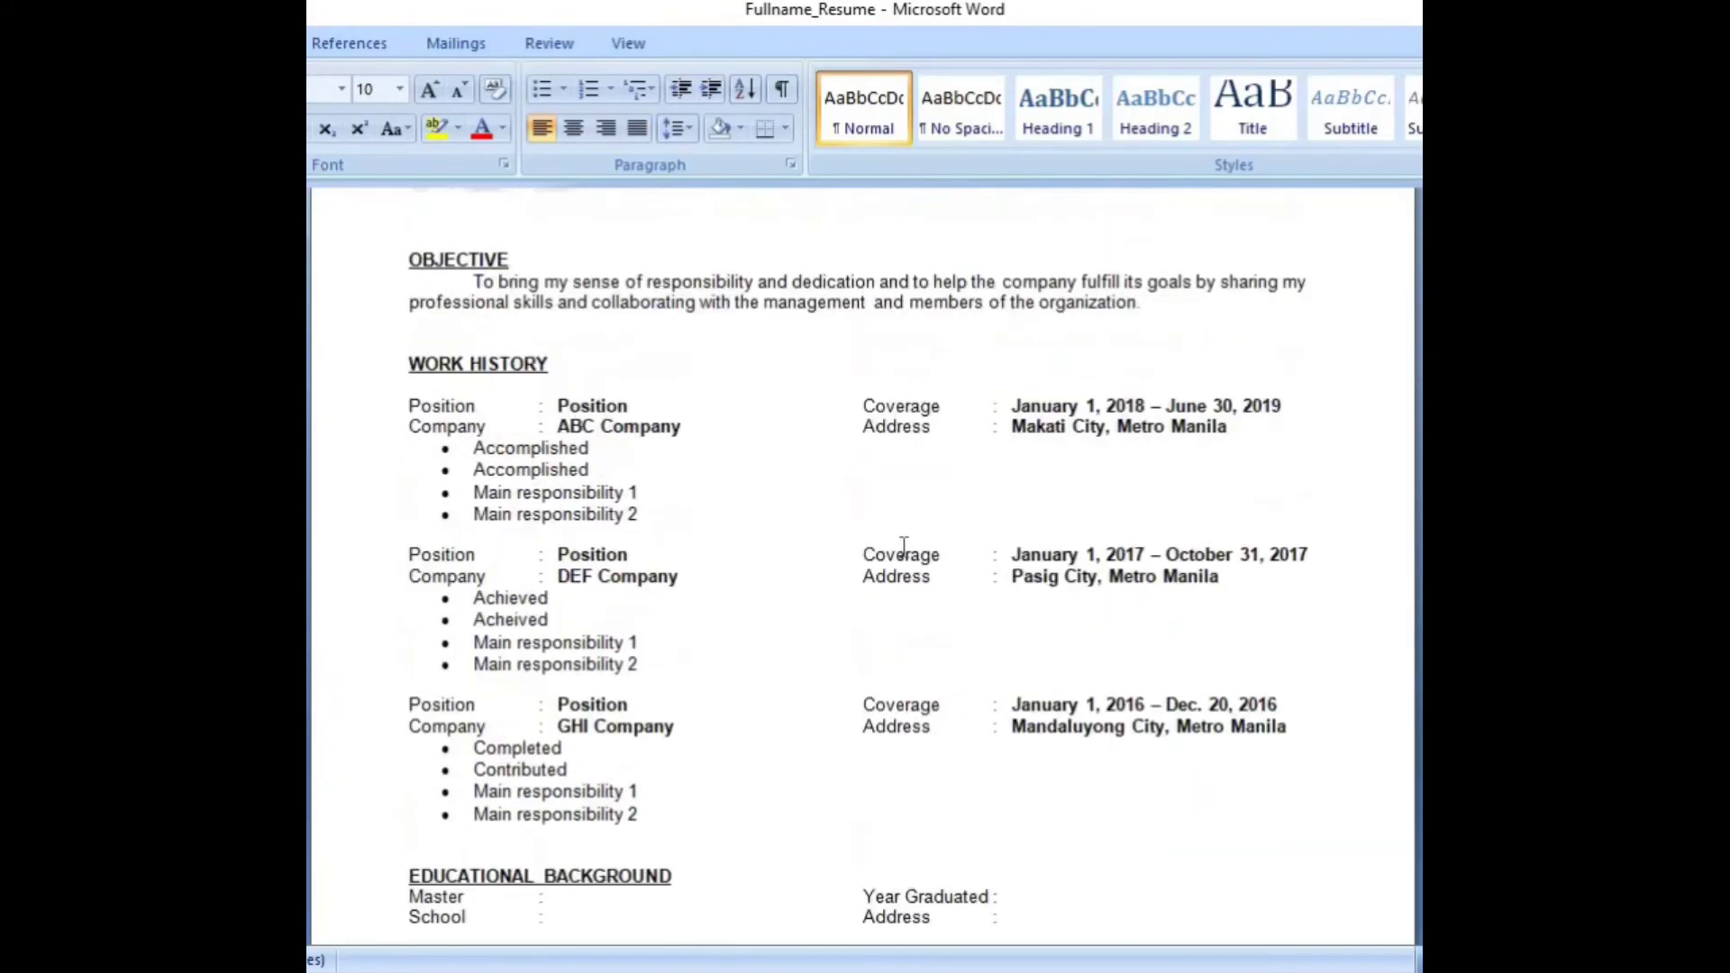
pyautogui.scroll(3, 904, 547)
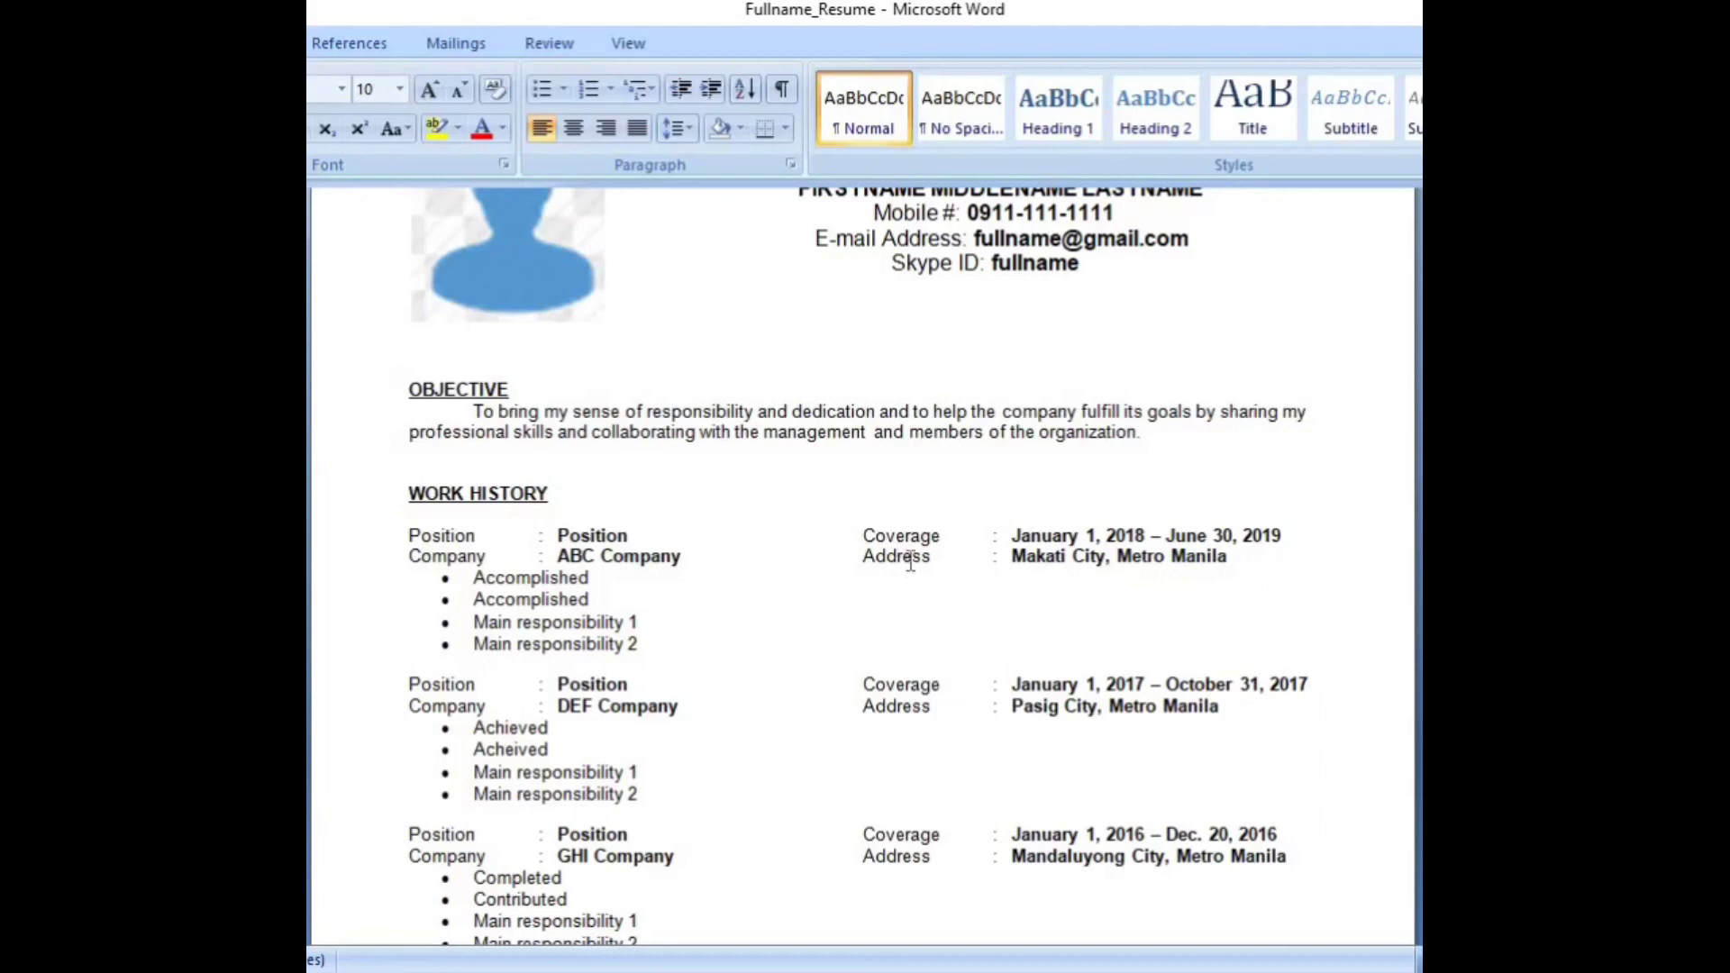
pyautogui.scroll(3, 910, 563)
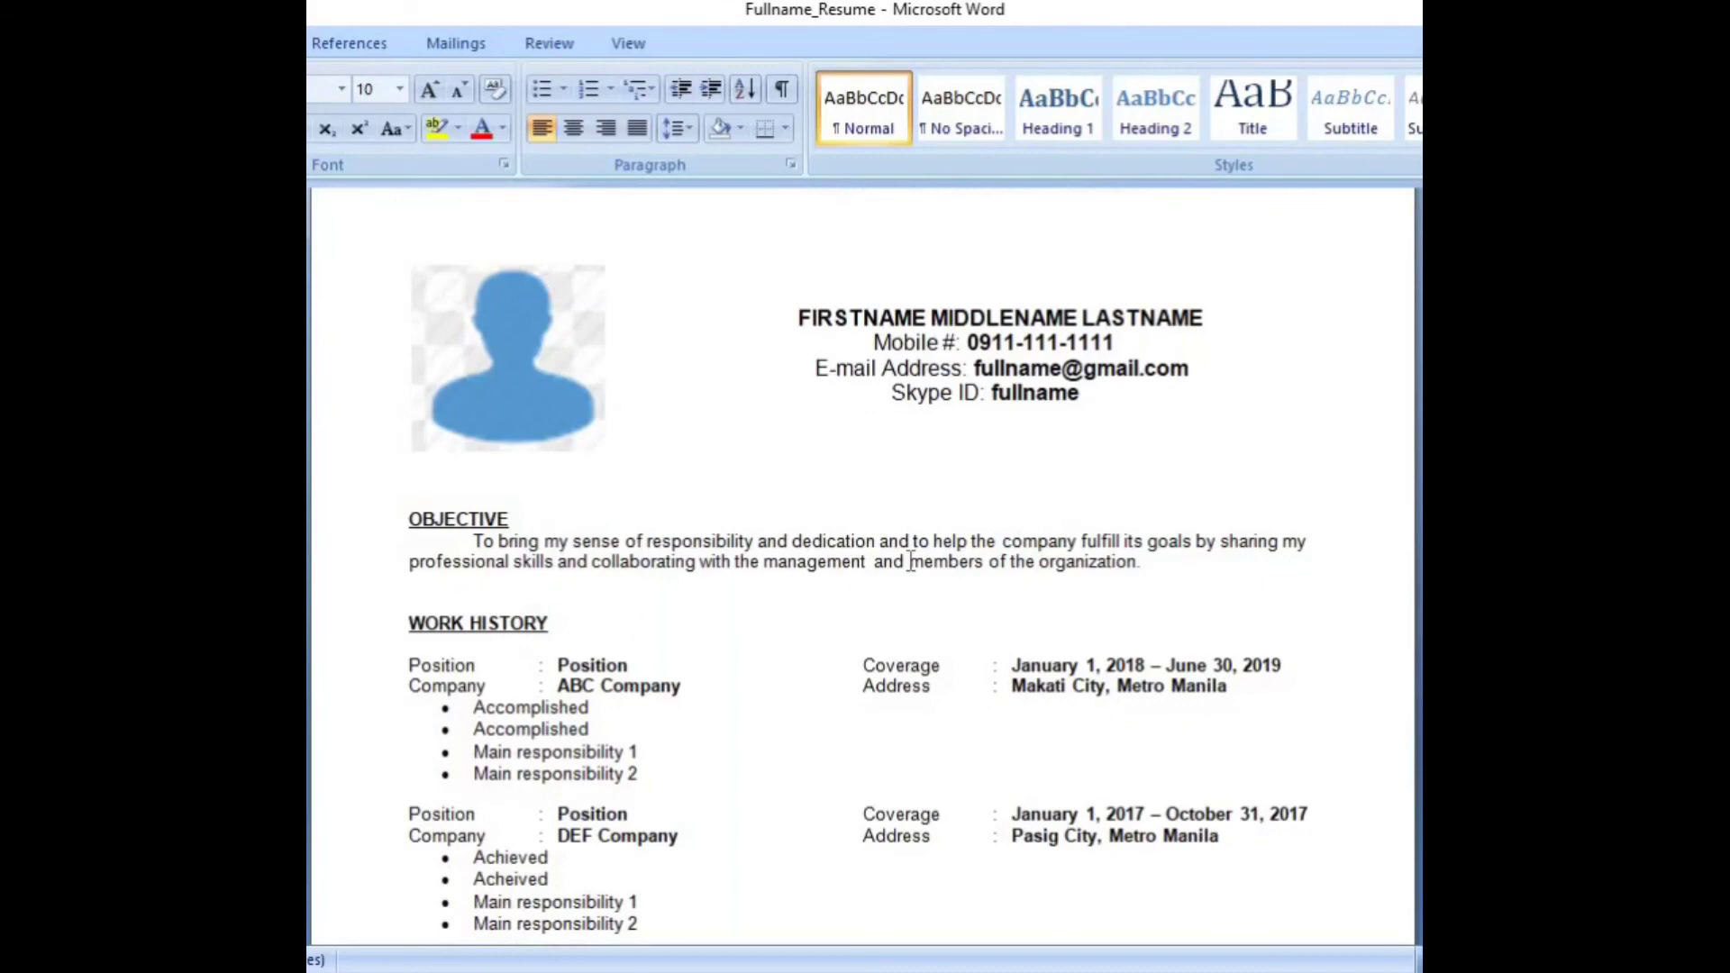
pyautogui.scroll(1, 910, 563)
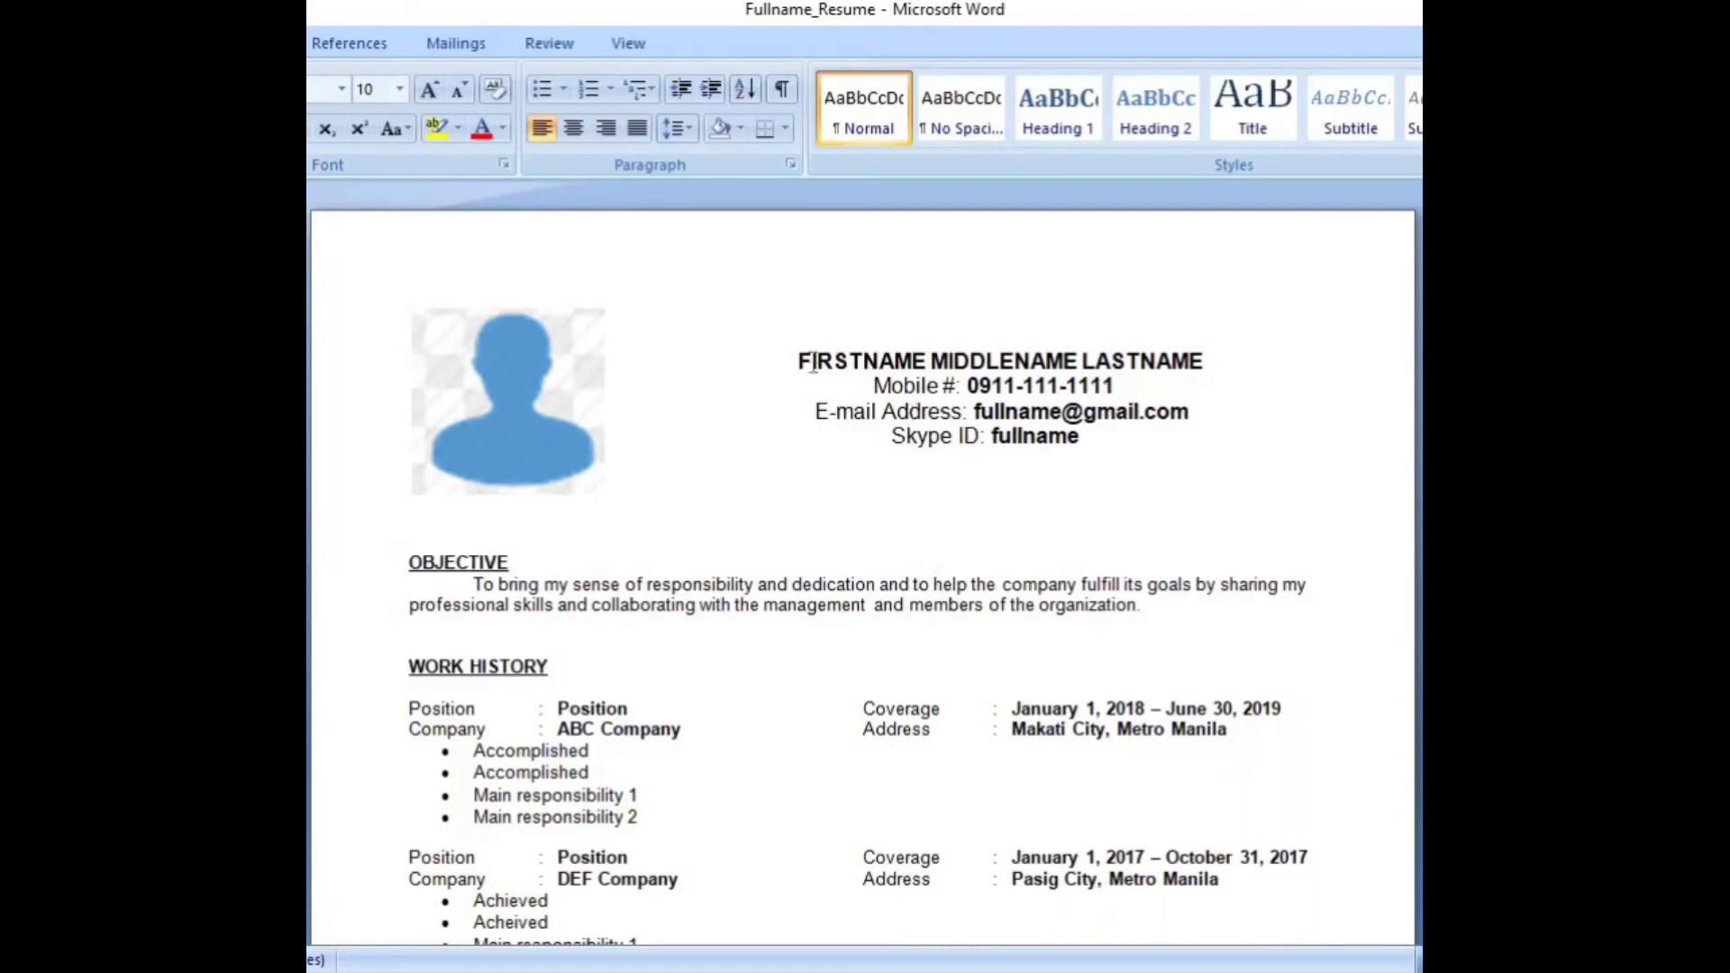
pyautogui.moveTo(799, 361); pyautogui.dragTo(1165, 351)
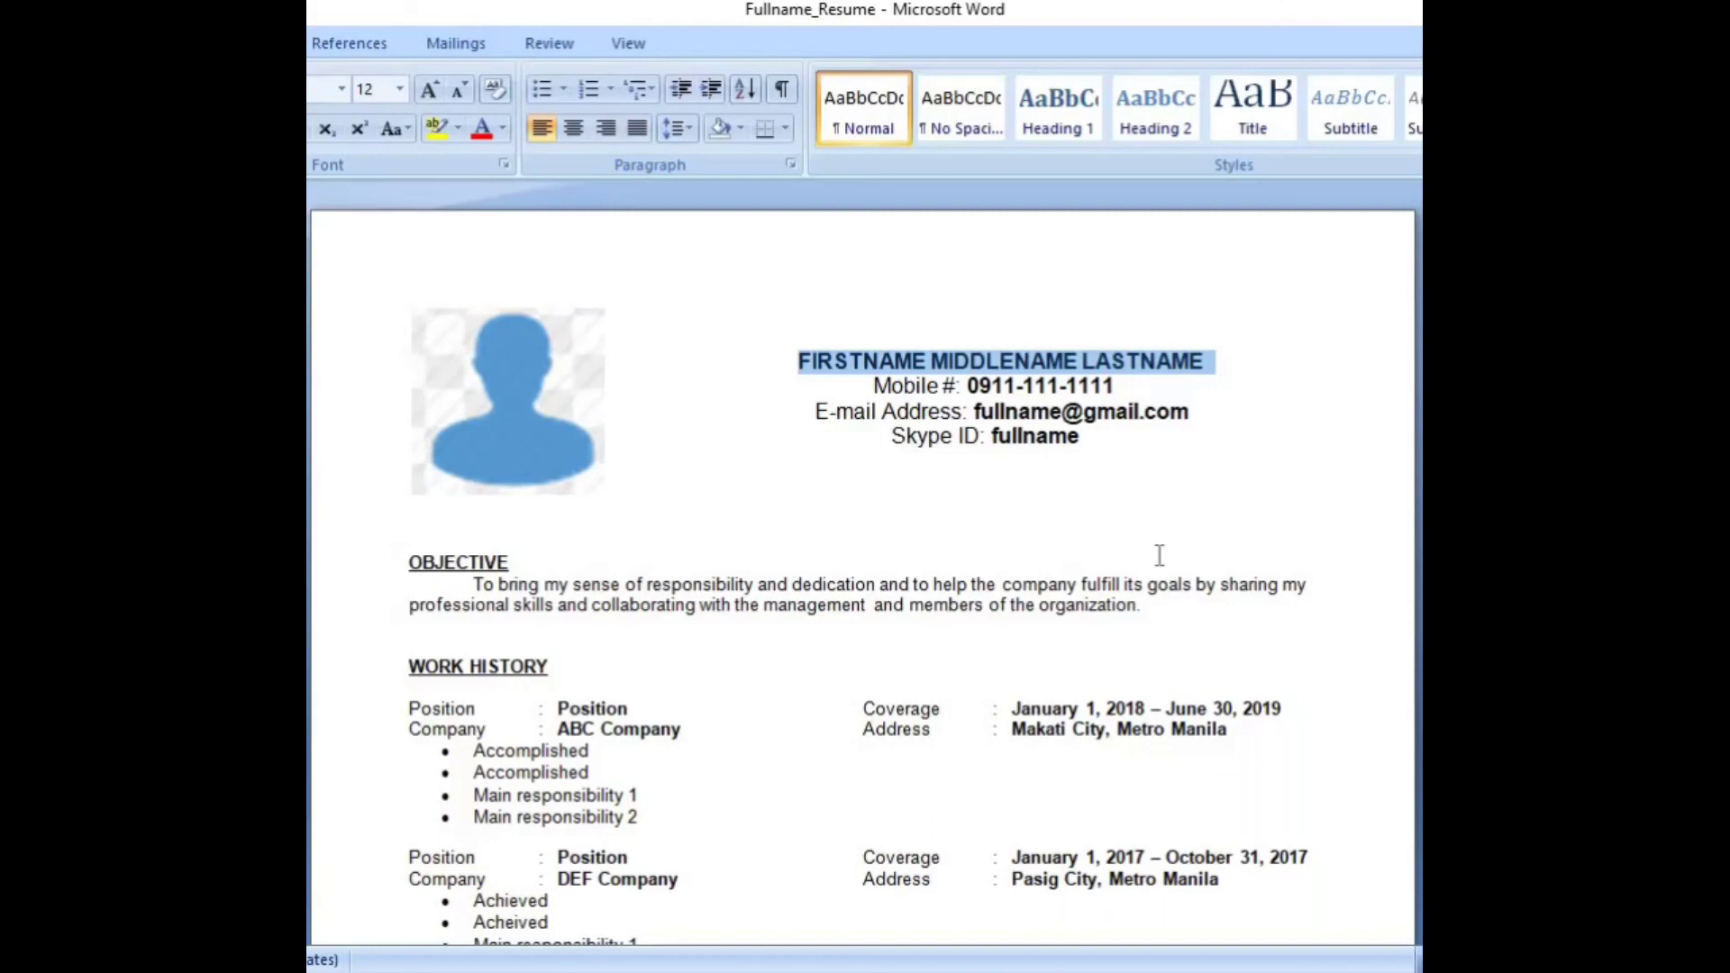
pyautogui.click(1190, 452)
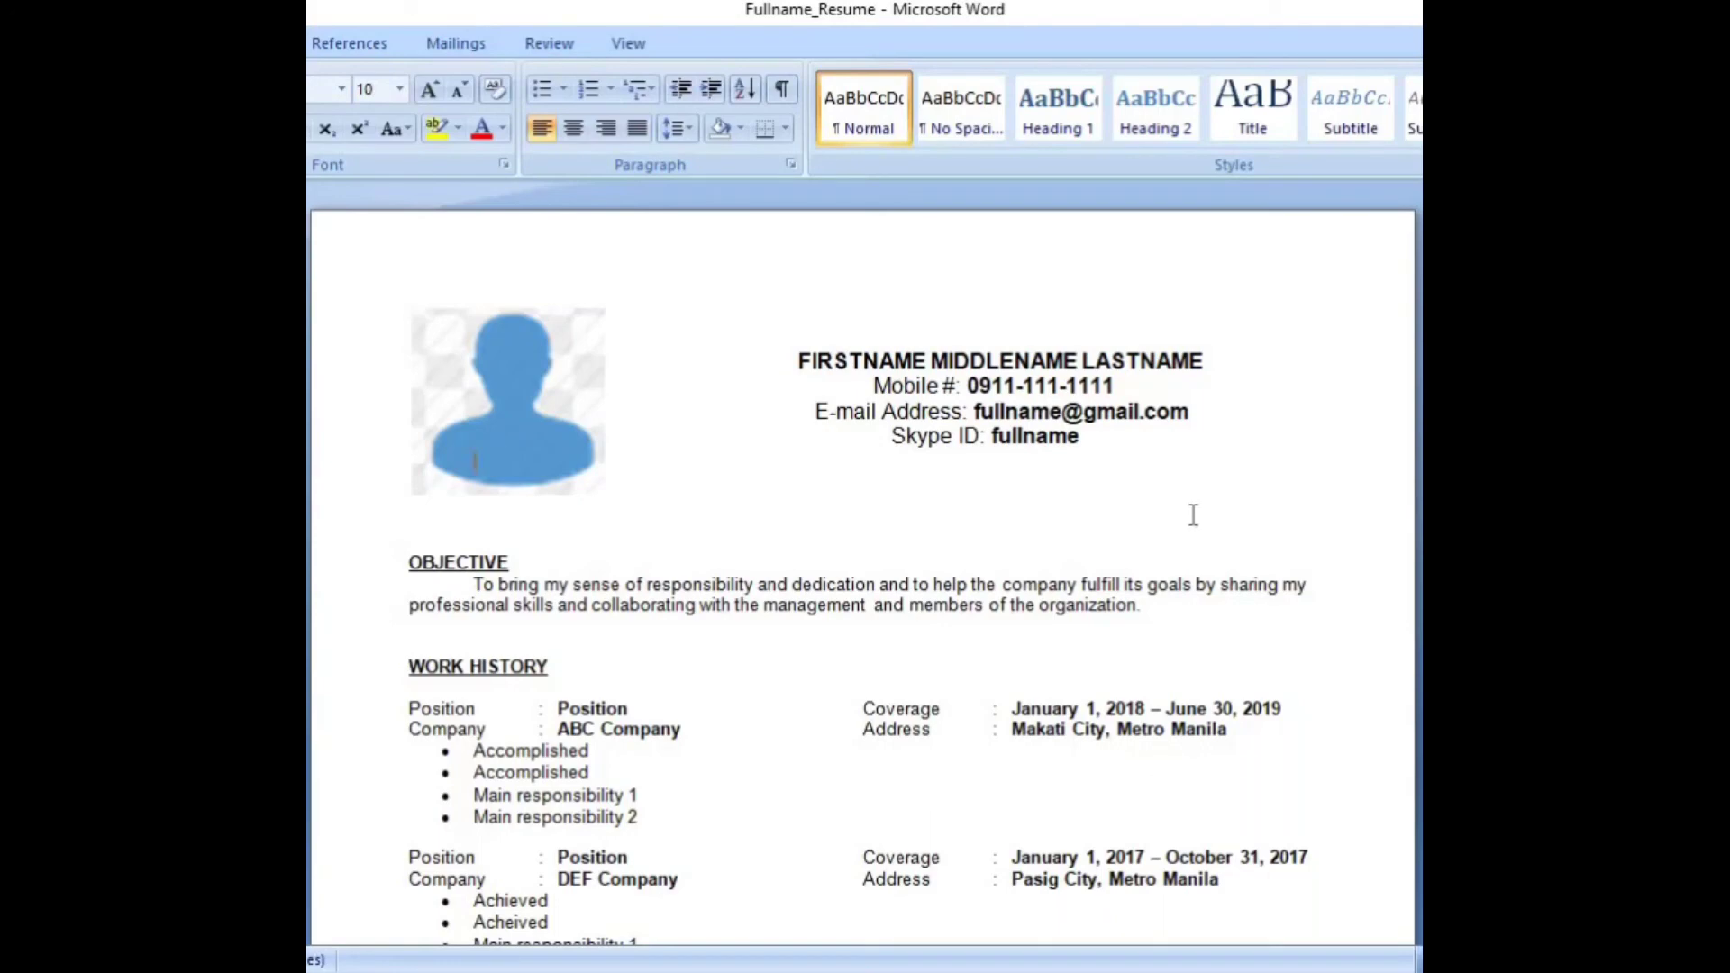
pyautogui.click(847, 531)
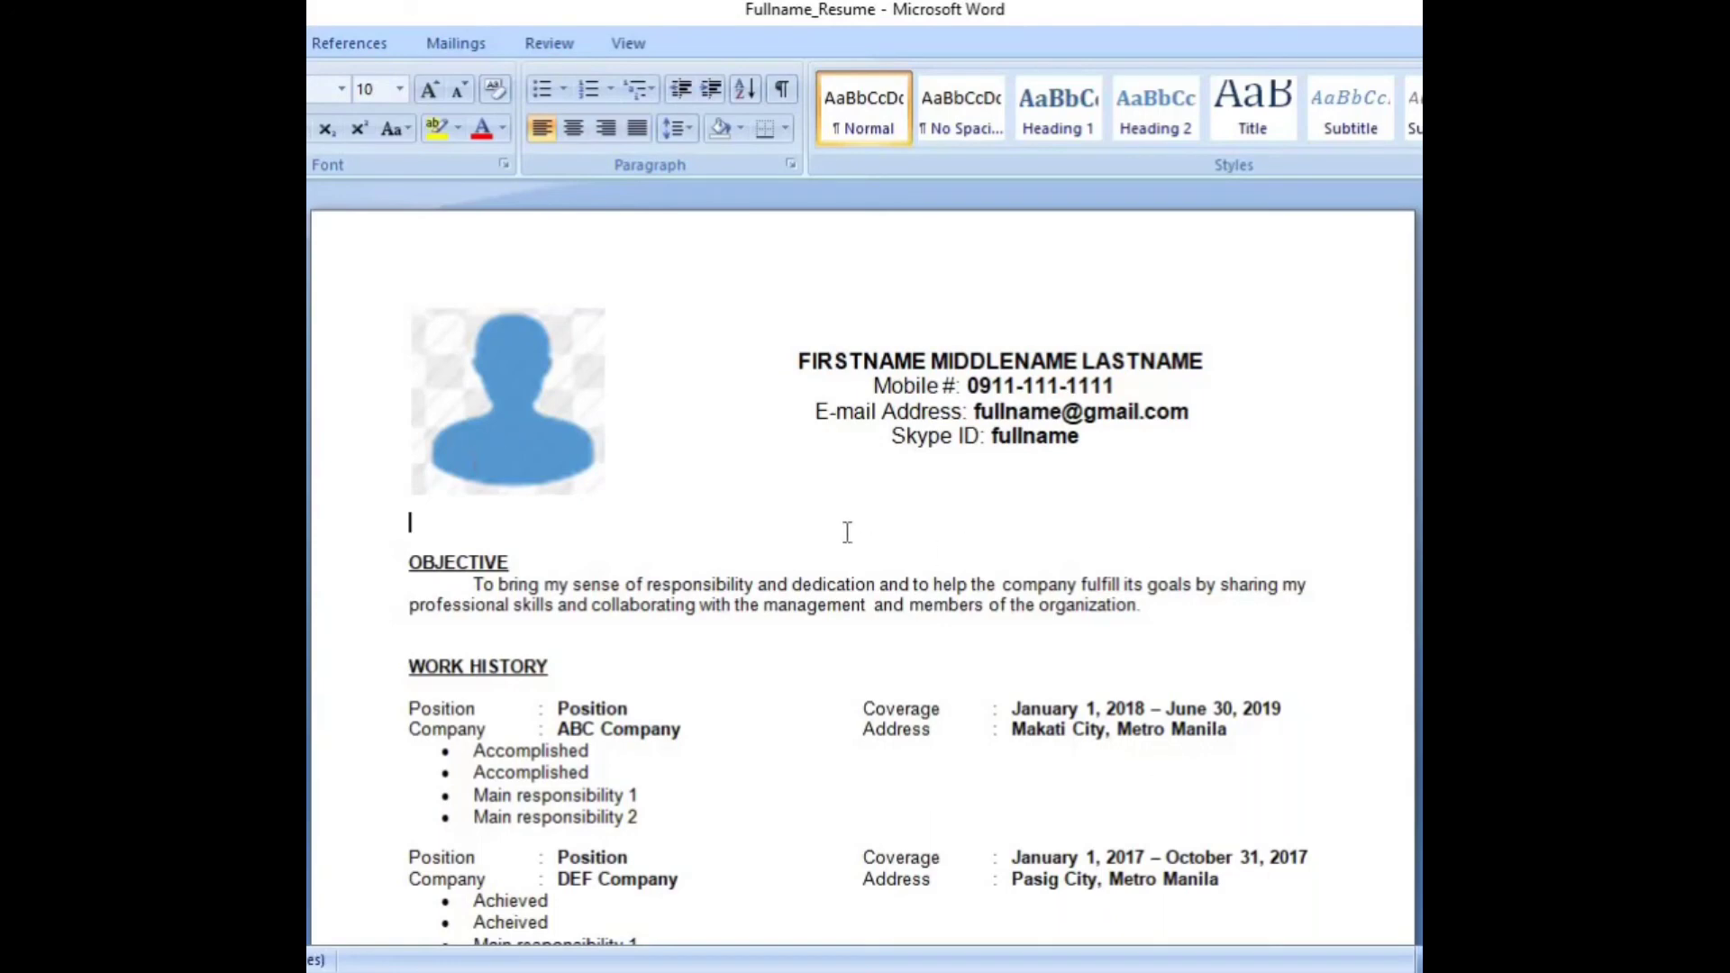